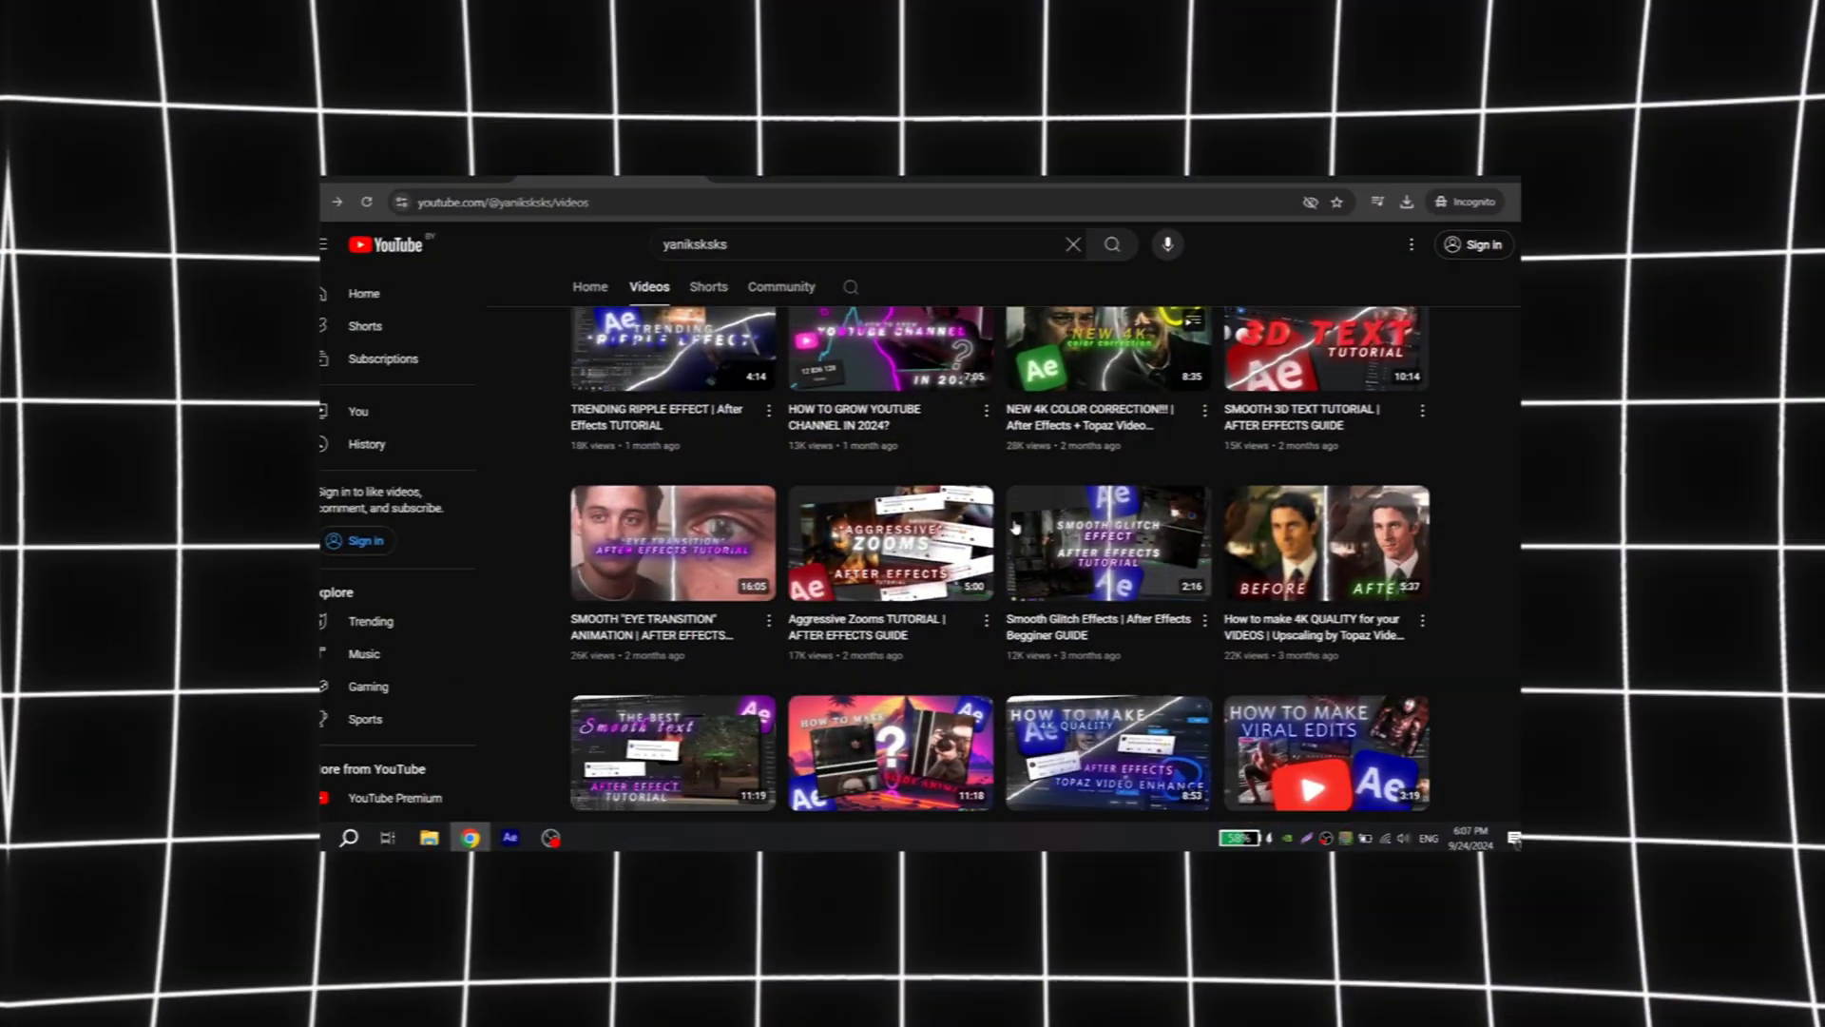
Step: Browse the channel's videos, open "How To Make VIRAL & SMOOTH Edits | After Effects TUTORIAL" and look over its page
{"action": "scroll", "coordinate": [1072, 529], "scroll_direction": "down", "scroll_amount": 5}
{"action": "left_click", "coordinate": [1072, 529]}
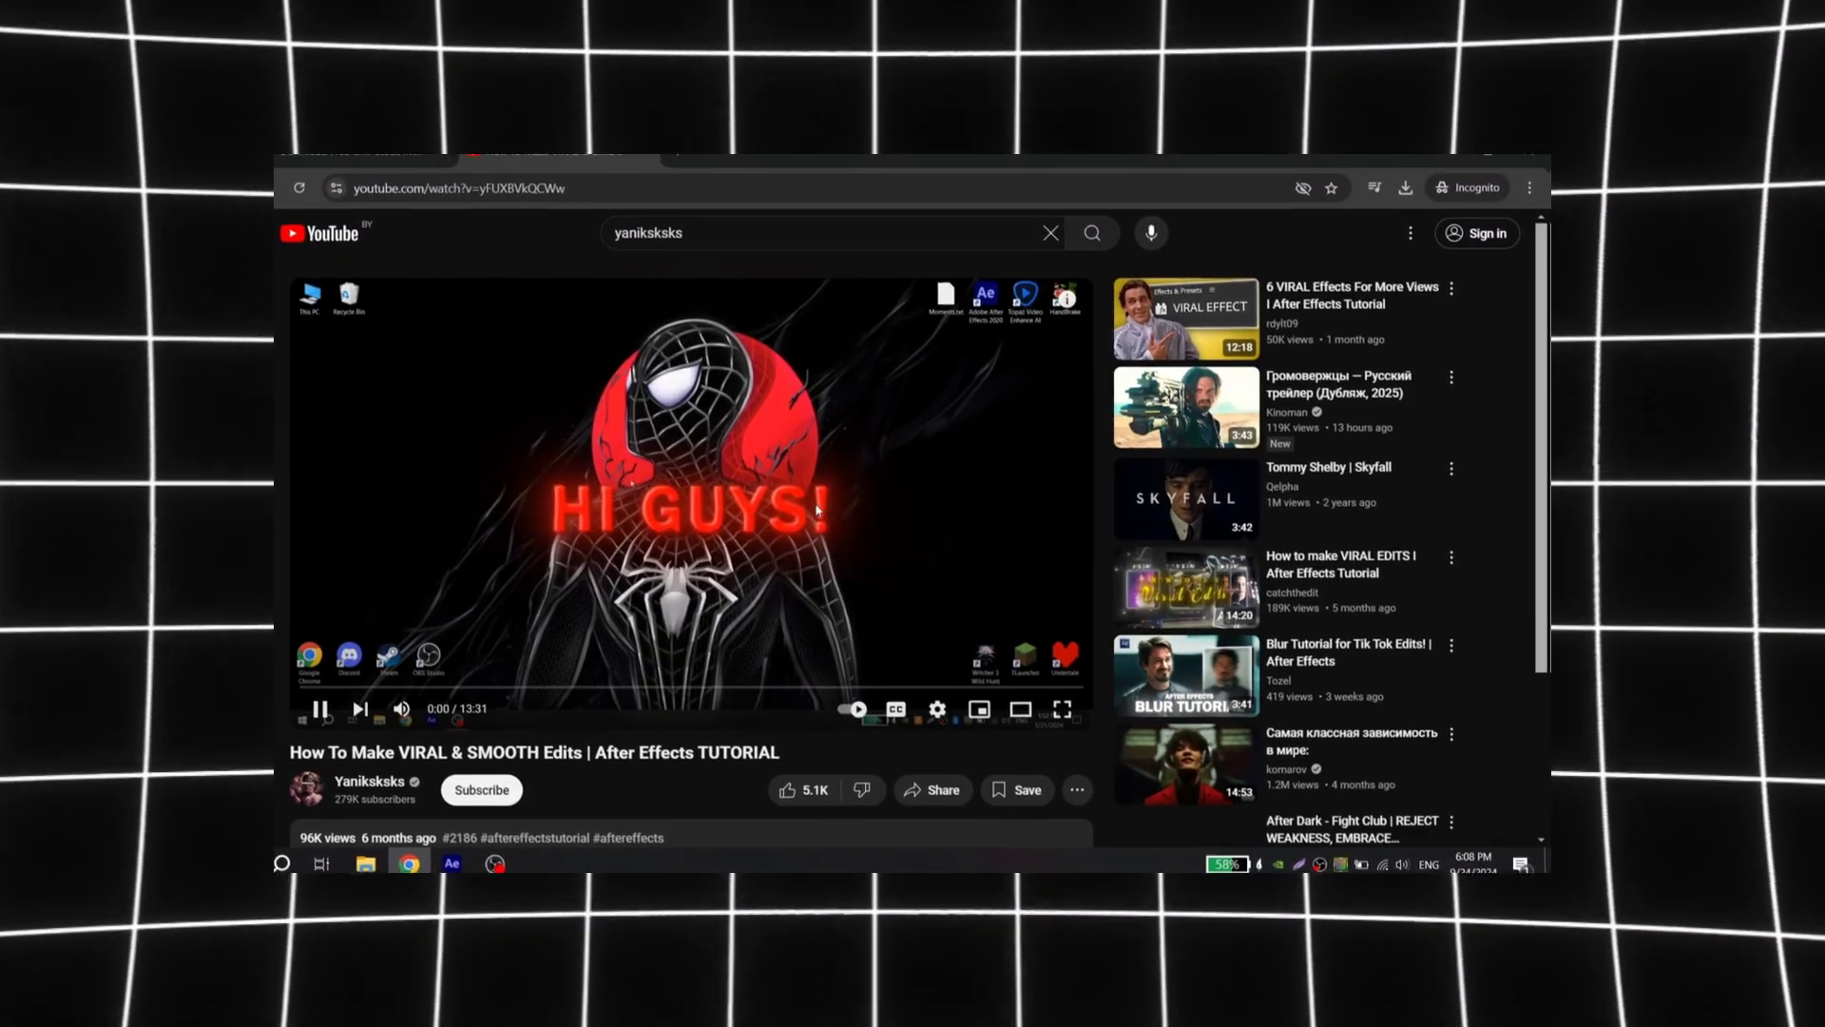
{"action": "scroll", "coordinate": [778, 507], "scroll_direction": "down", "scroll_amount": 3}
{"action": "scroll", "coordinate": [779, 508], "scroll_direction": "down", "scroll_amount": 2}
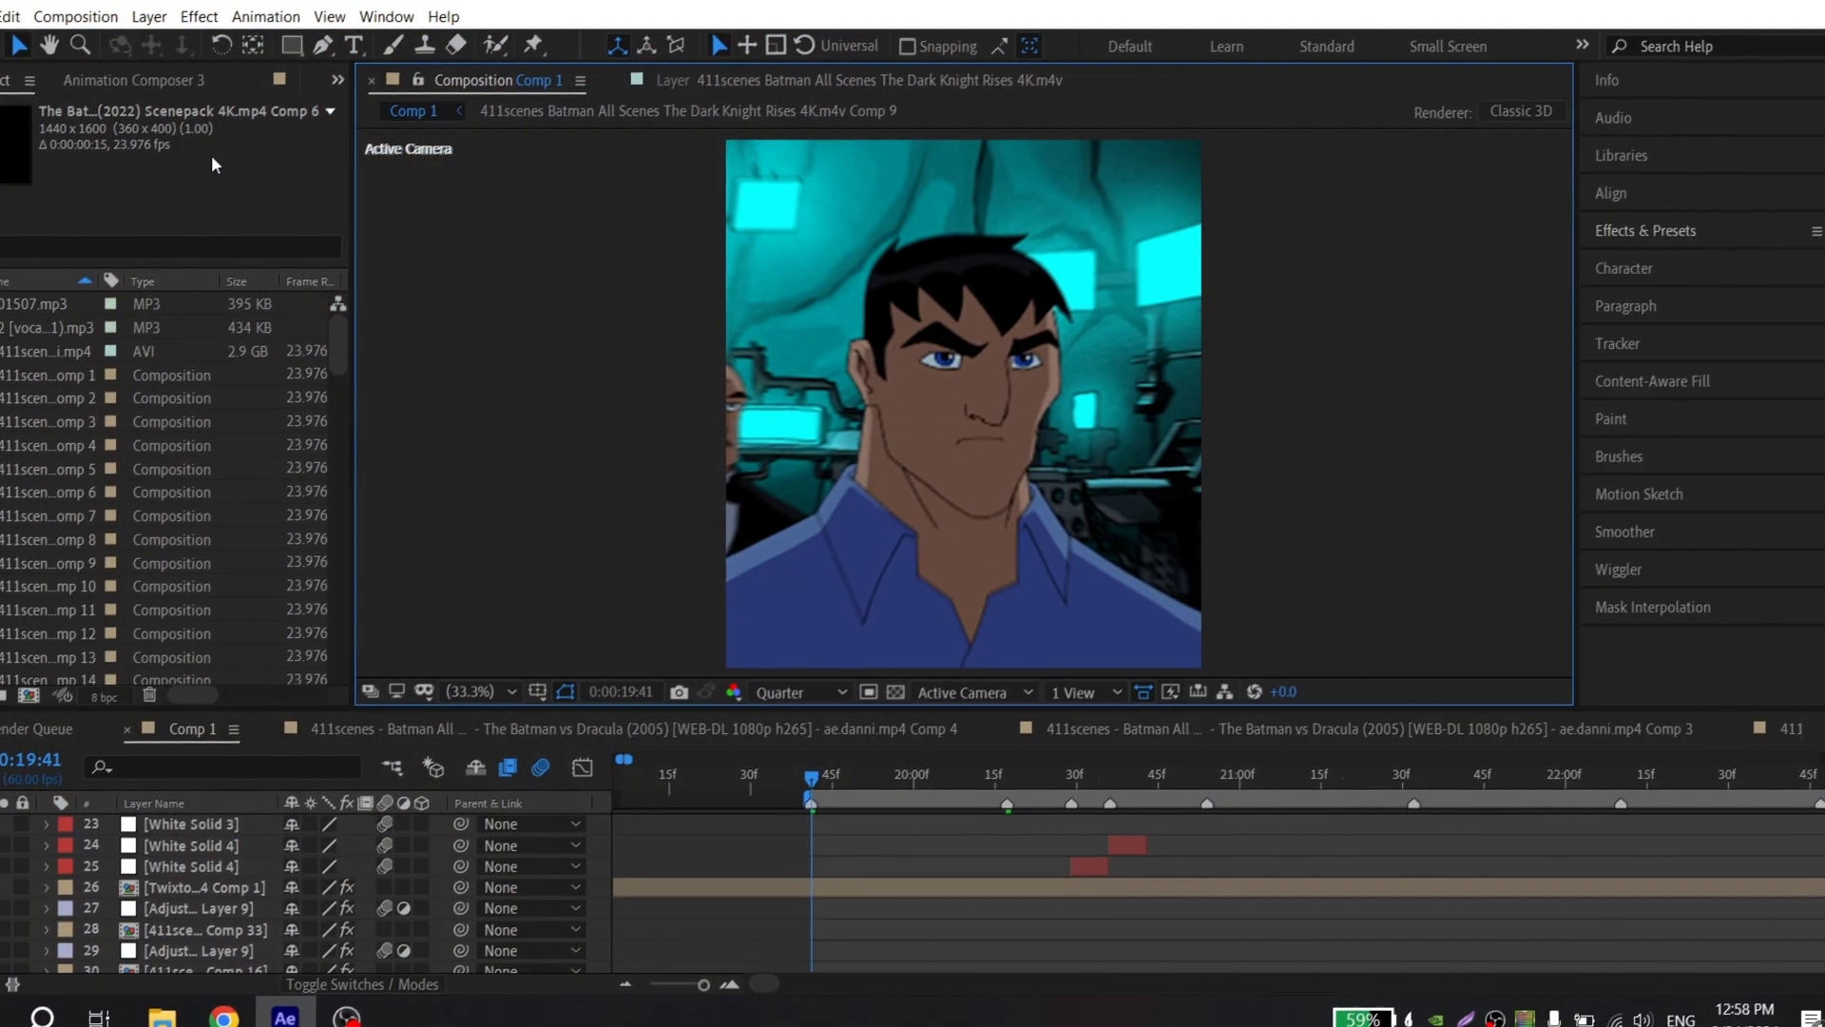
{"action": "left_click", "coordinate": [110, 14]}
{"action": "left_click", "coordinate": [158, 66]}
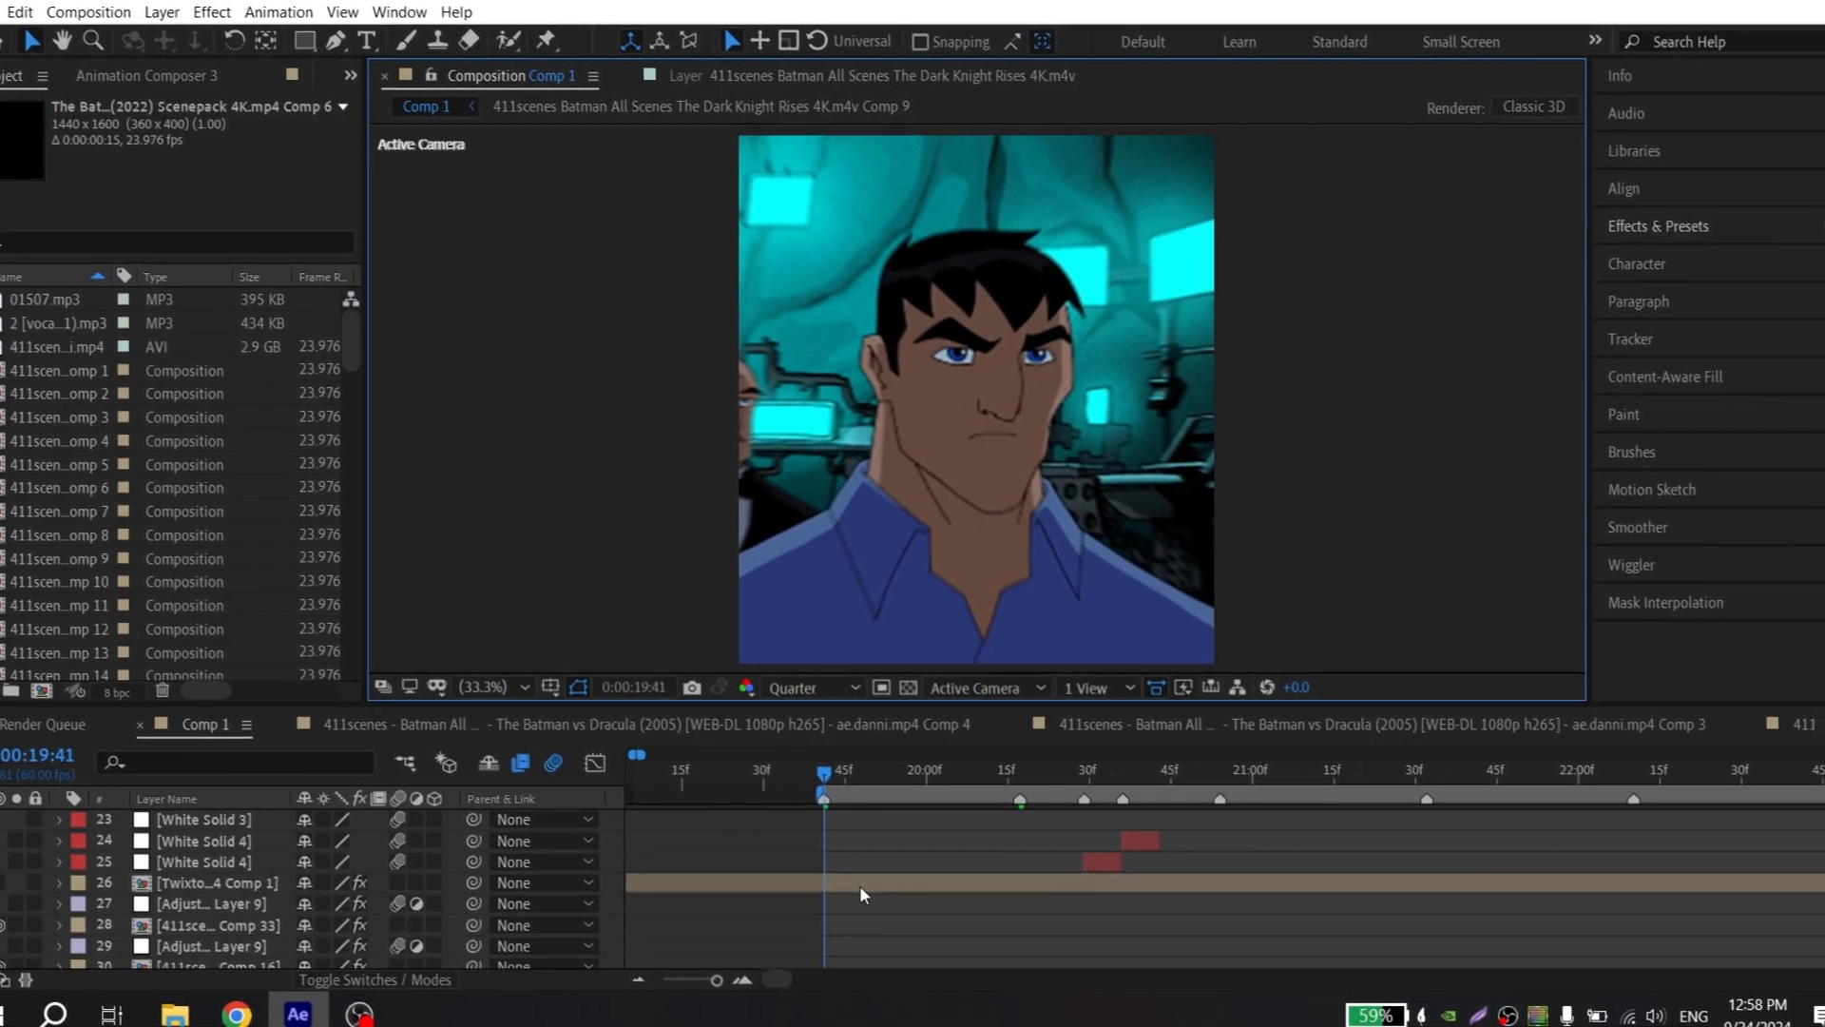
Step: Add an adjustment layer above the Twixtor comp and trim it to run from 0:00:19:41 to 0:00:20:17
{"action": "right_click", "coordinate": [120, 882]}
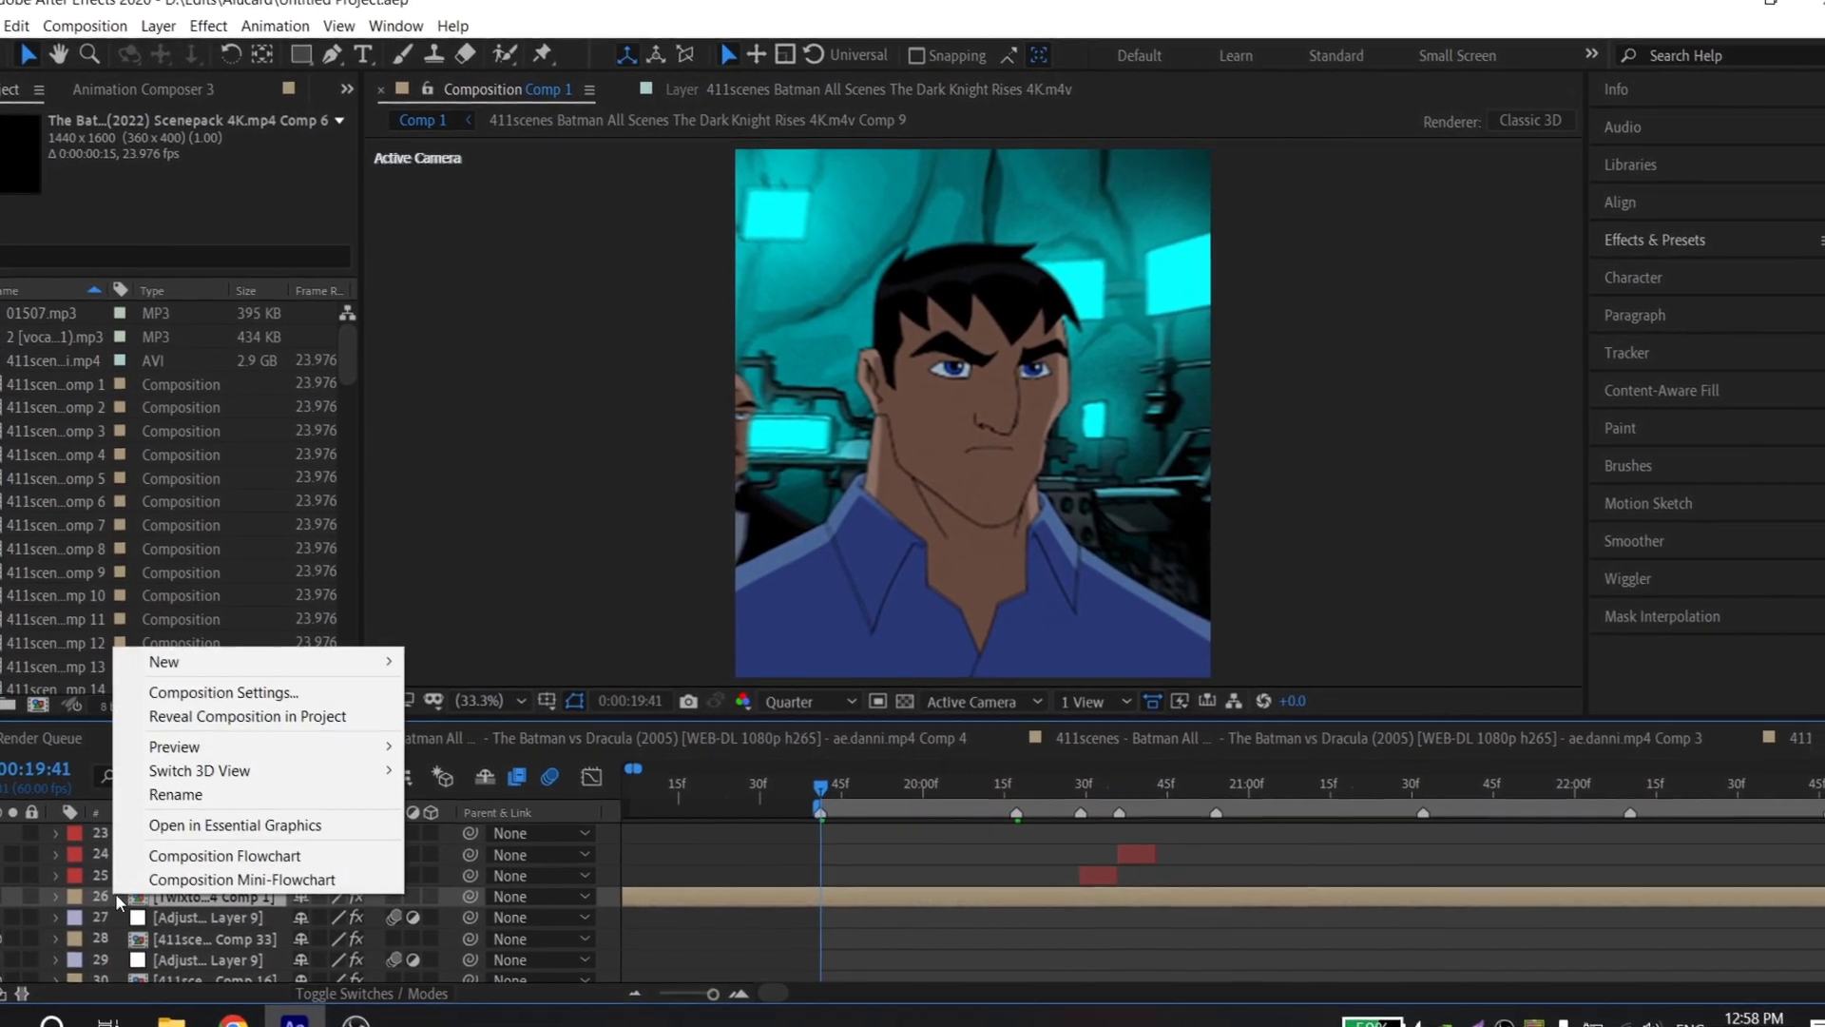
{"action": "mouse_move", "coordinate": [167, 661]}
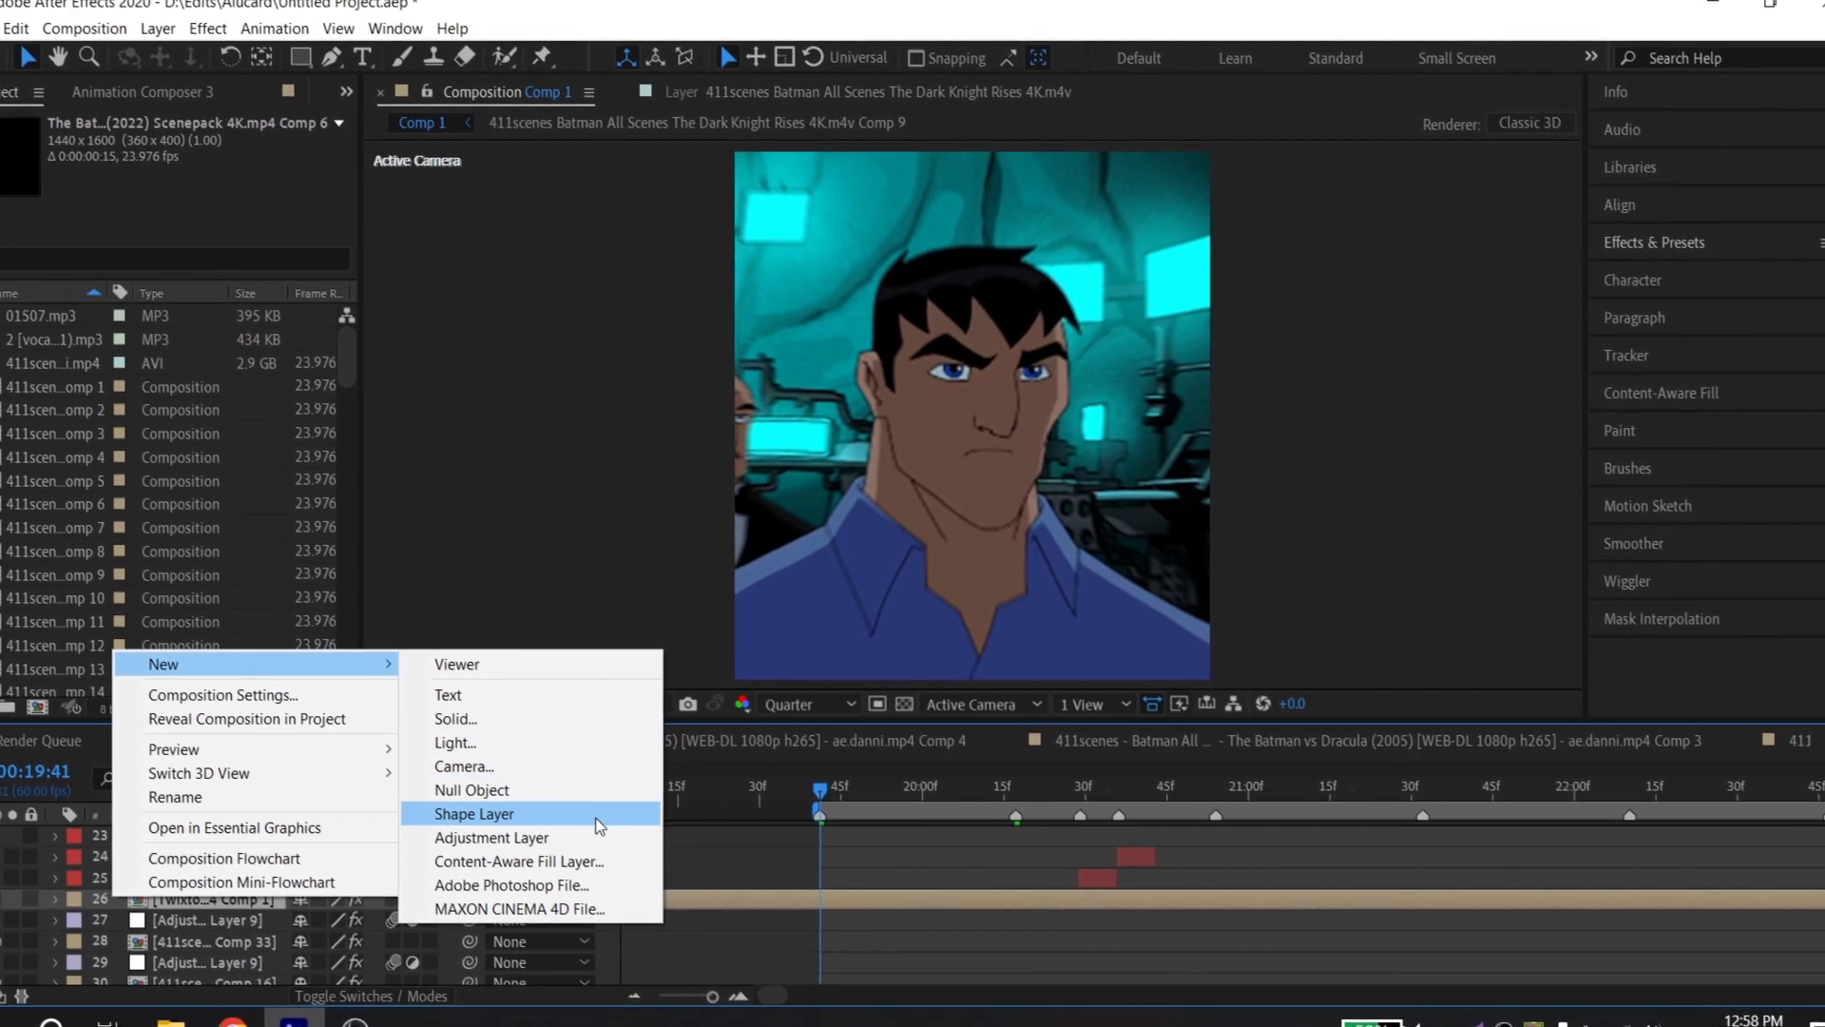
{"action": "left_click", "coordinate": [602, 835]}
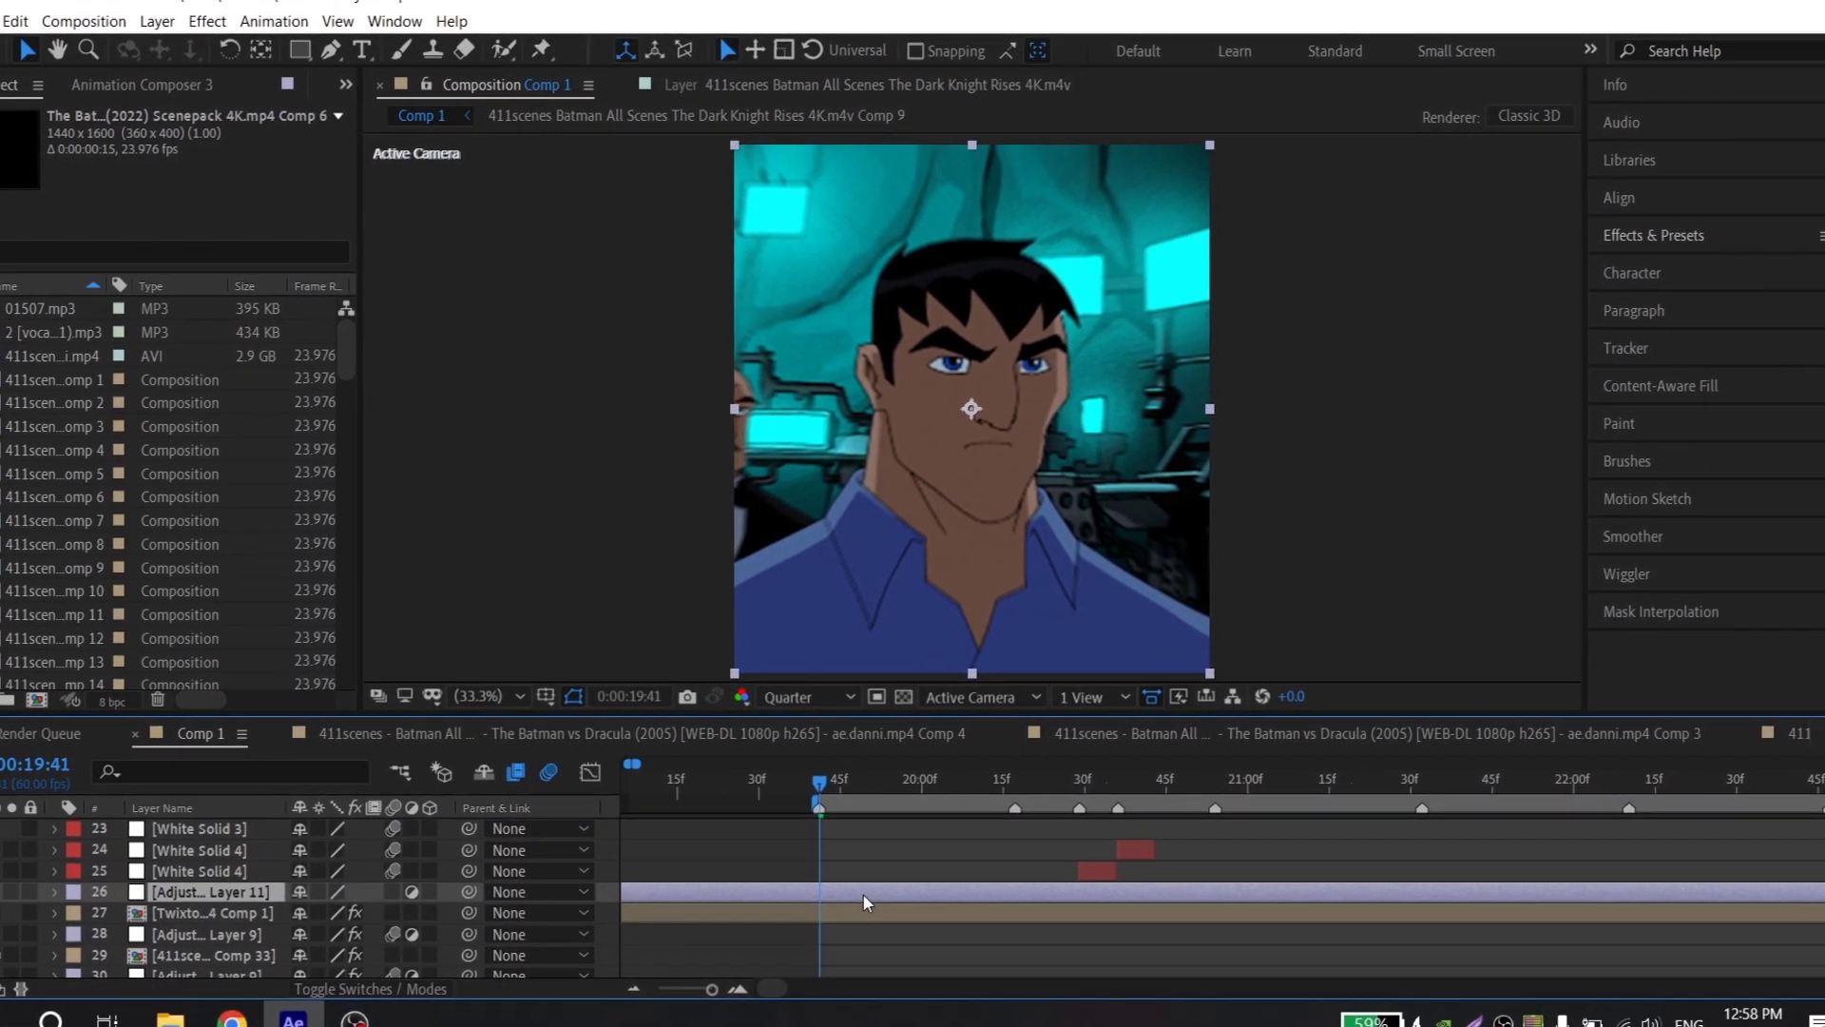
{"action": "key", "text": "alt+bracketleft"}
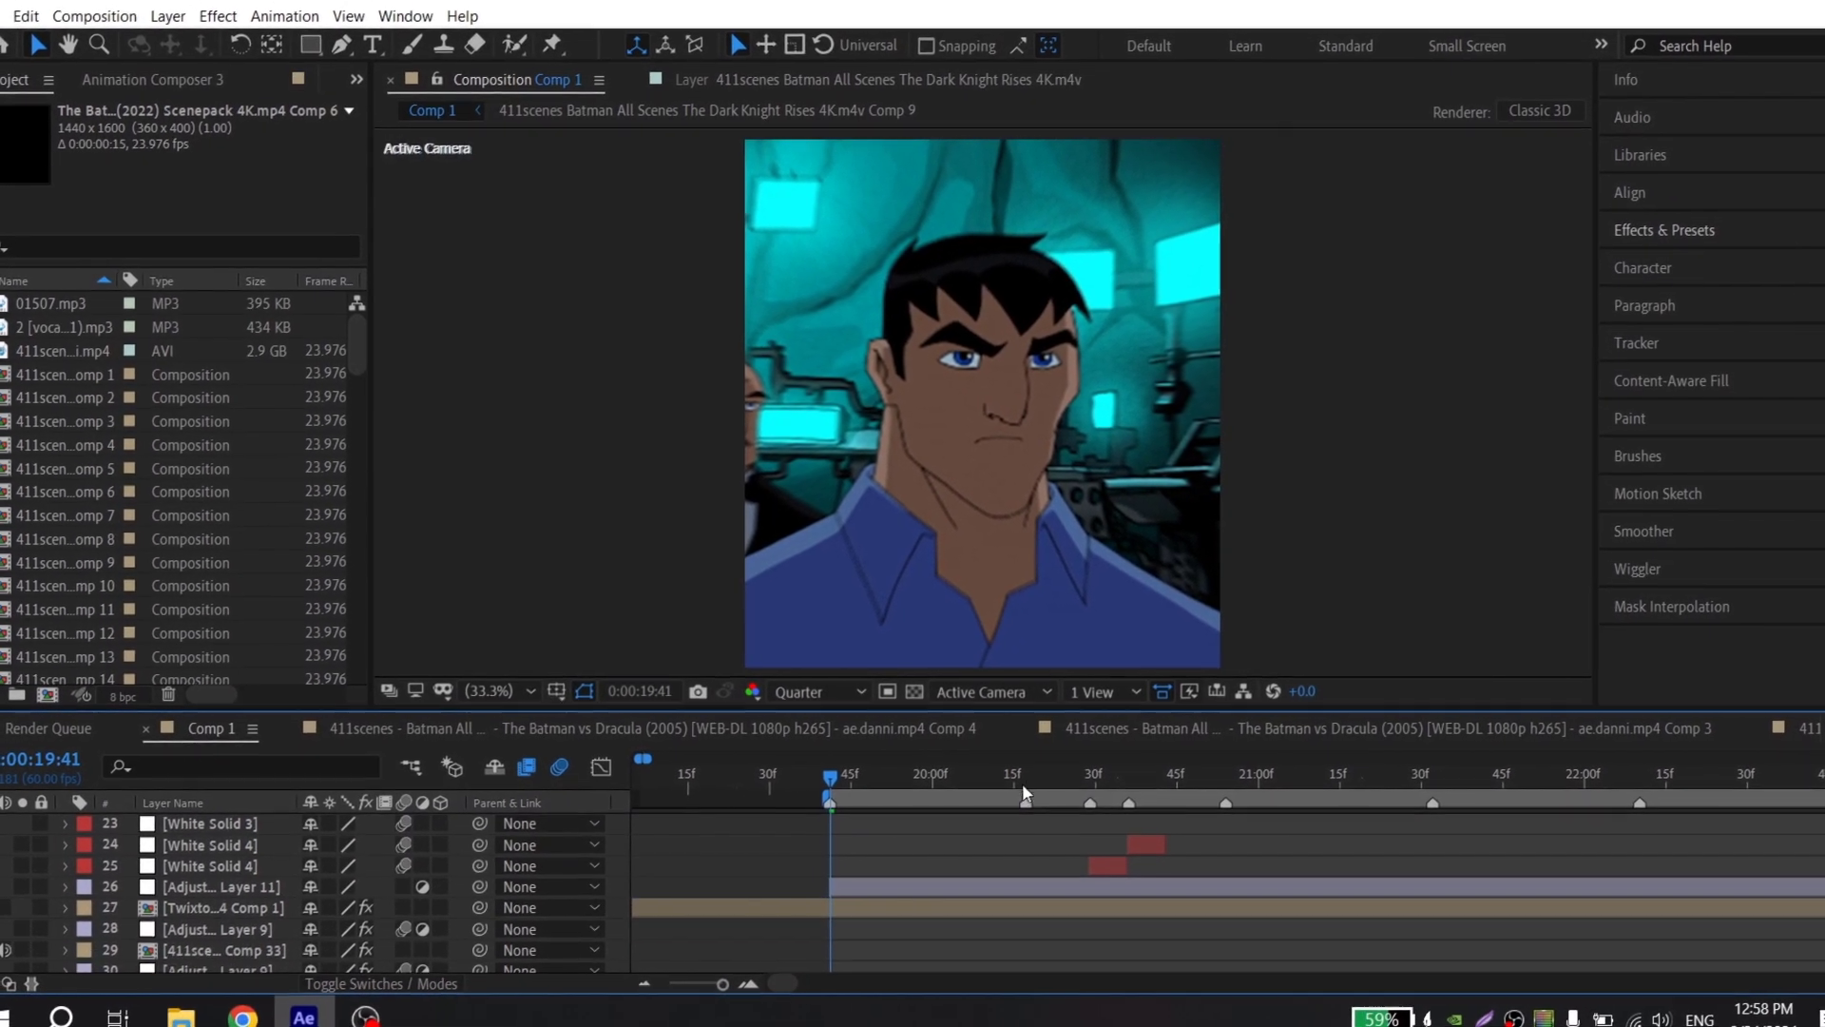
{"action": "left_click", "coordinate": [1025, 794]}
{"action": "key", "text": "ctrl+shift+d"}
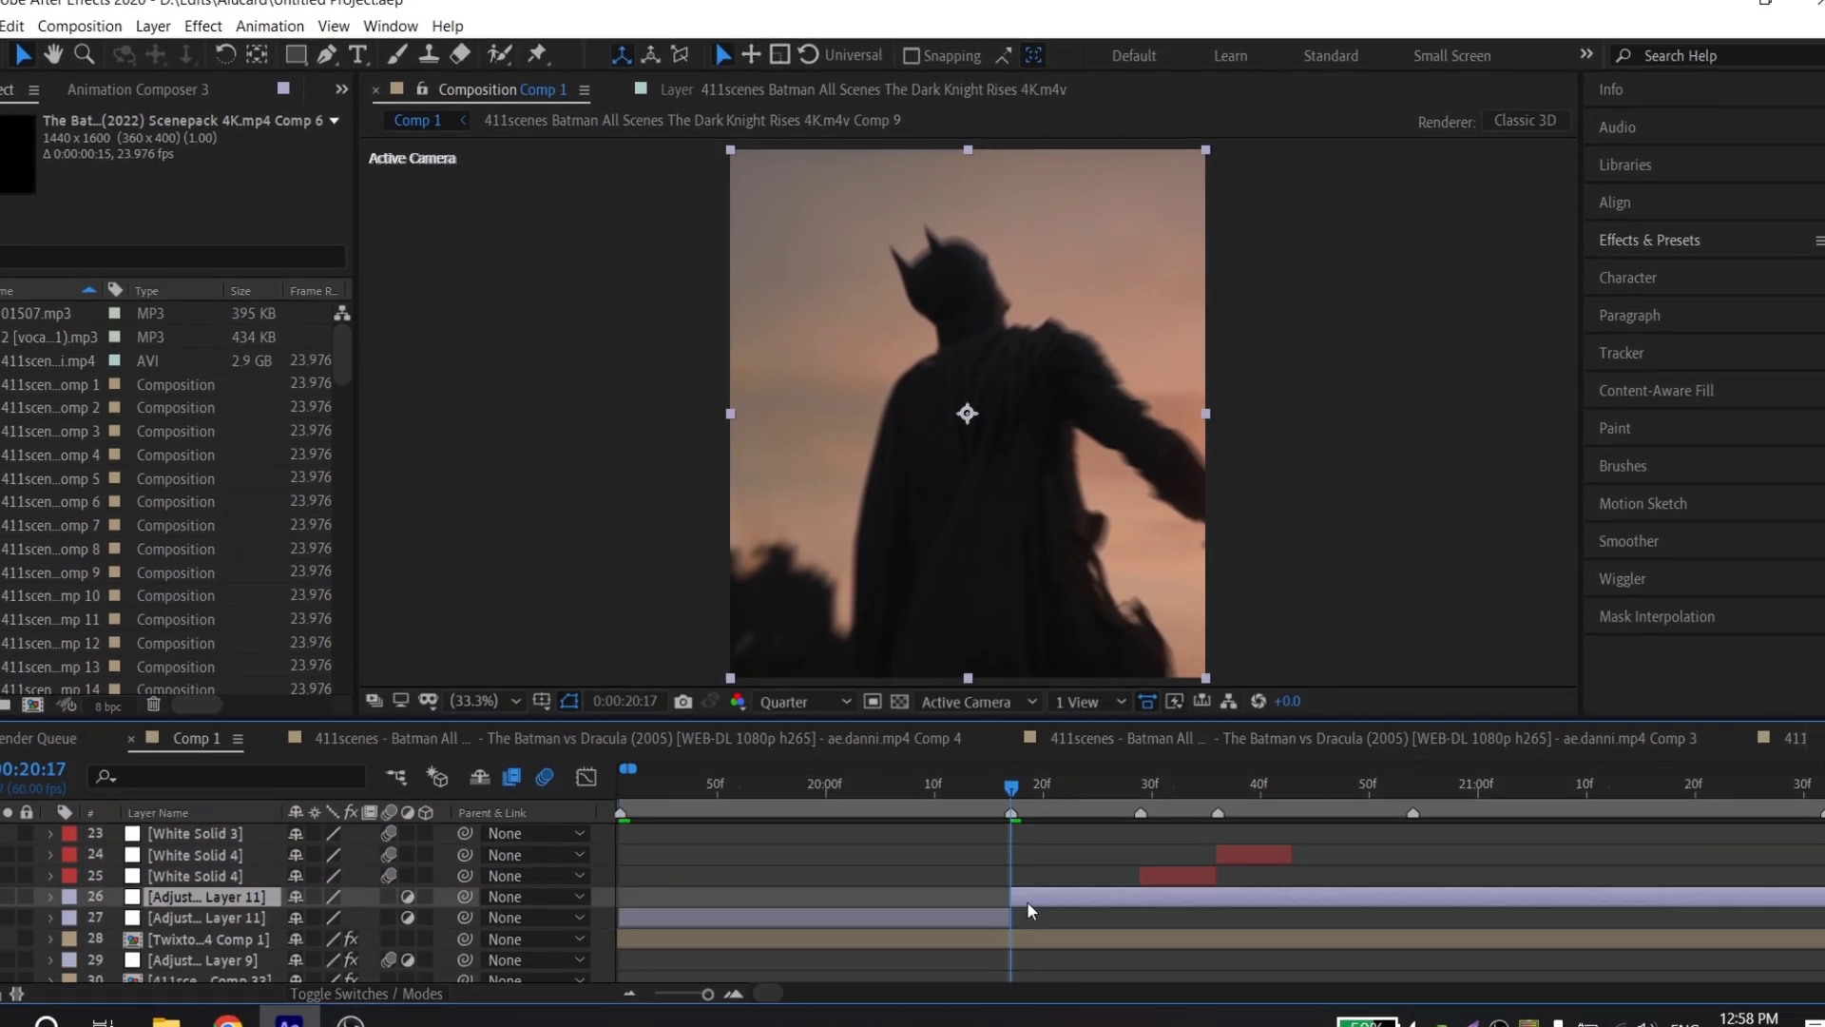
{"action": "key", "text": "Delete"}
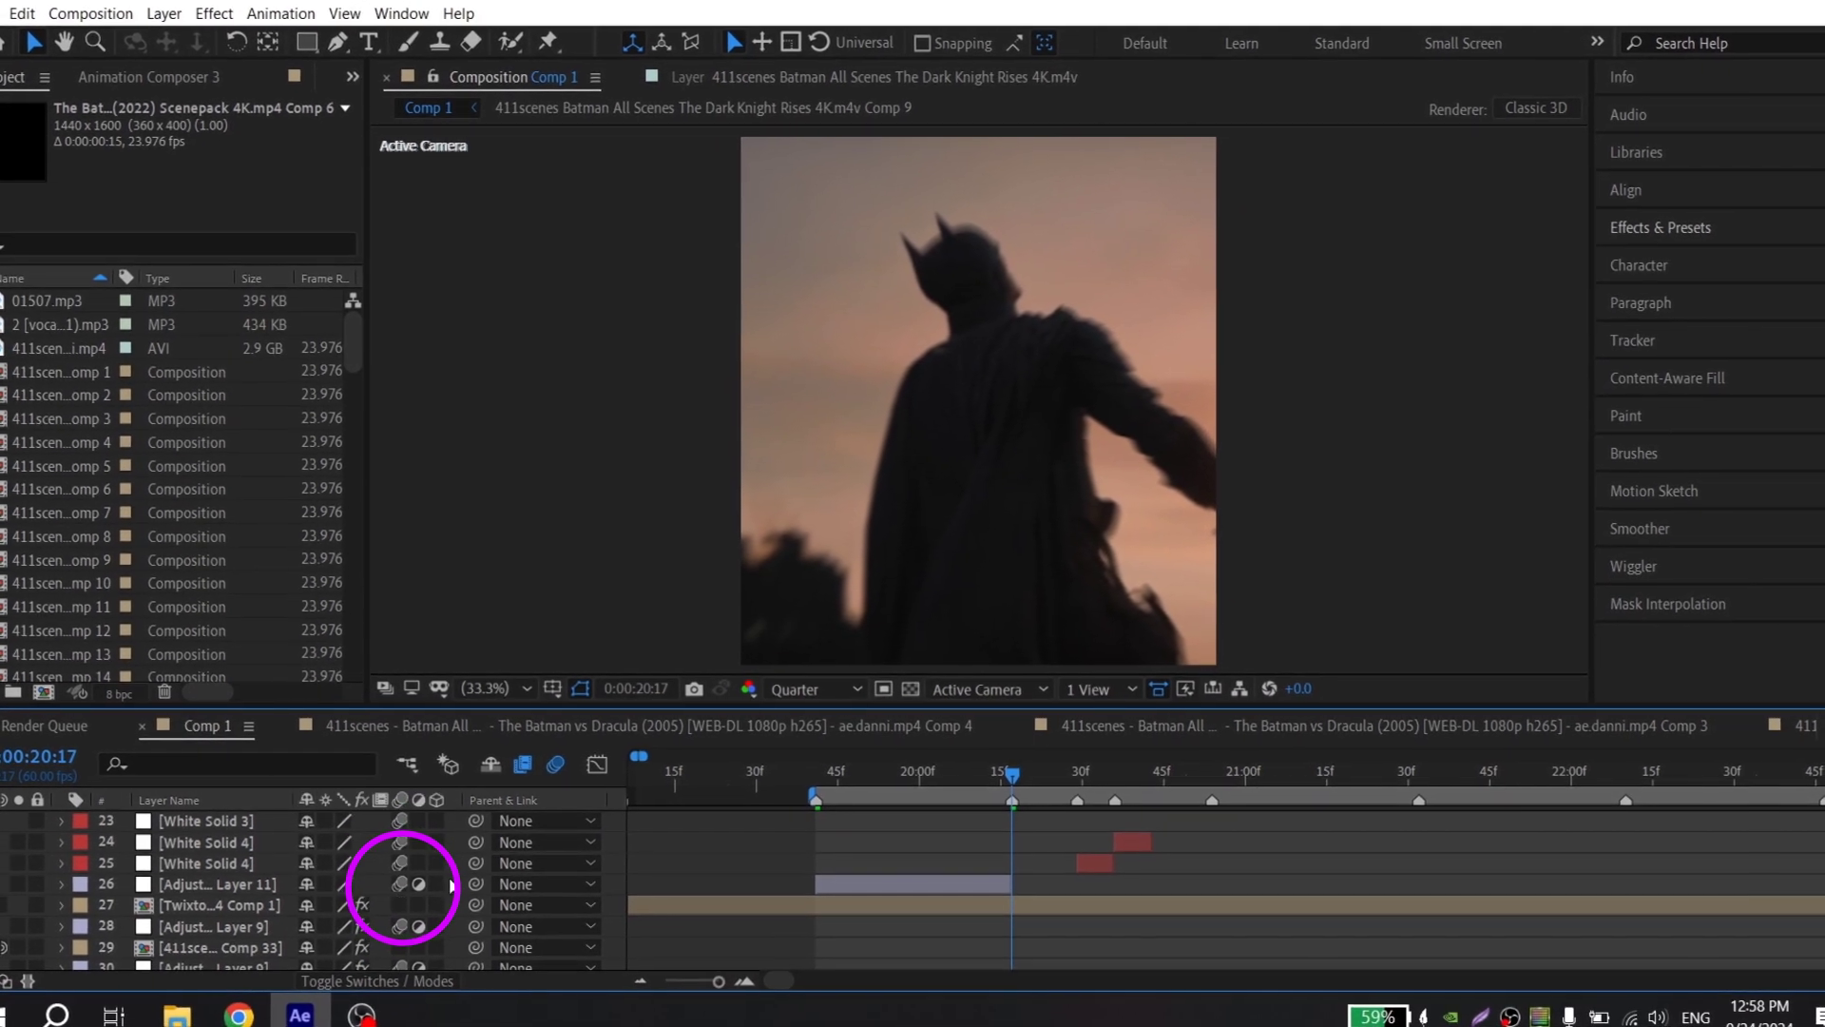
Step: Apply the Video Copilot Twitch effect to the new adjustment layer, with the playhead at its start at 0:00:19:41
{"action": "scroll", "coordinate": [819, 781], "scroll_direction": "up", "scroll_amount": 1}
{"action": "left_click", "coordinate": [810, 780]}
{"action": "scroll", "coordinate": [814, 781], "scroll_direction": "down", "scroll_amount": 1}
{"action": "left_click", "coordinate": [856, 883]}
{"action": "left_click", "coordinate": [1663, 228]}
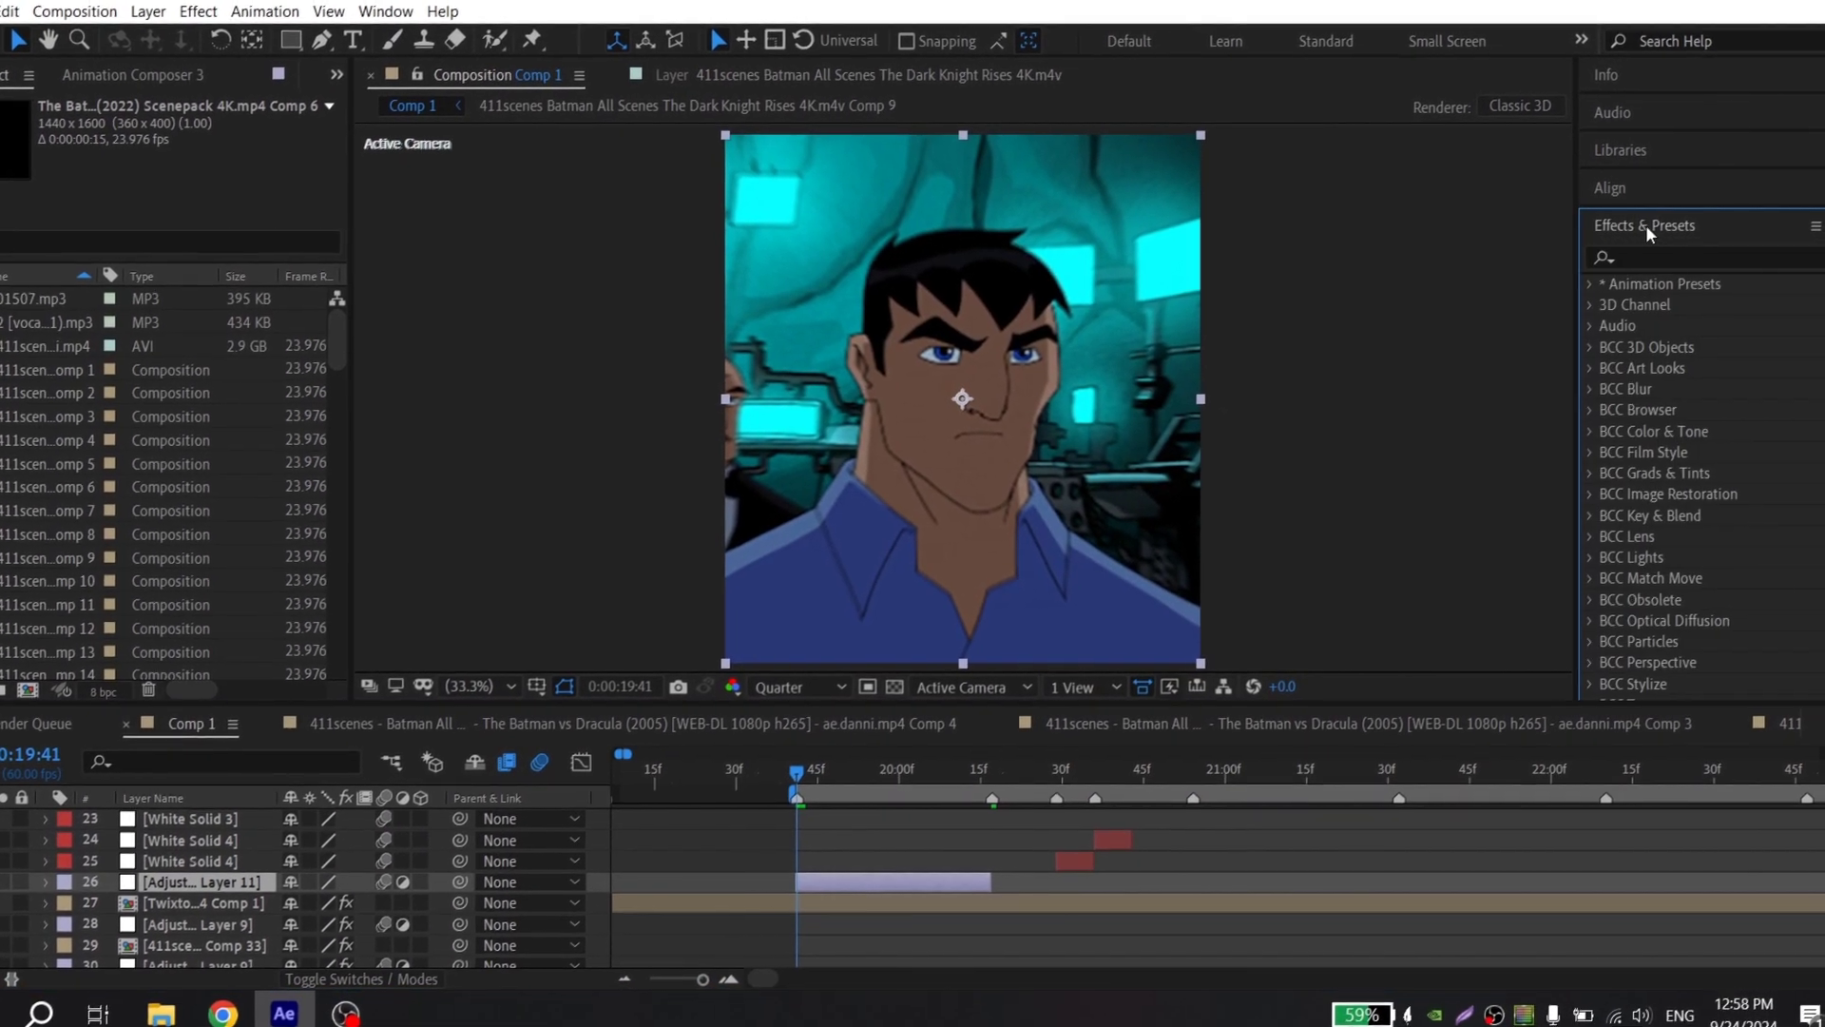
{"action": "left_click", "coordinate": [1650, 255]}
{"action": "type", "text": "t"}
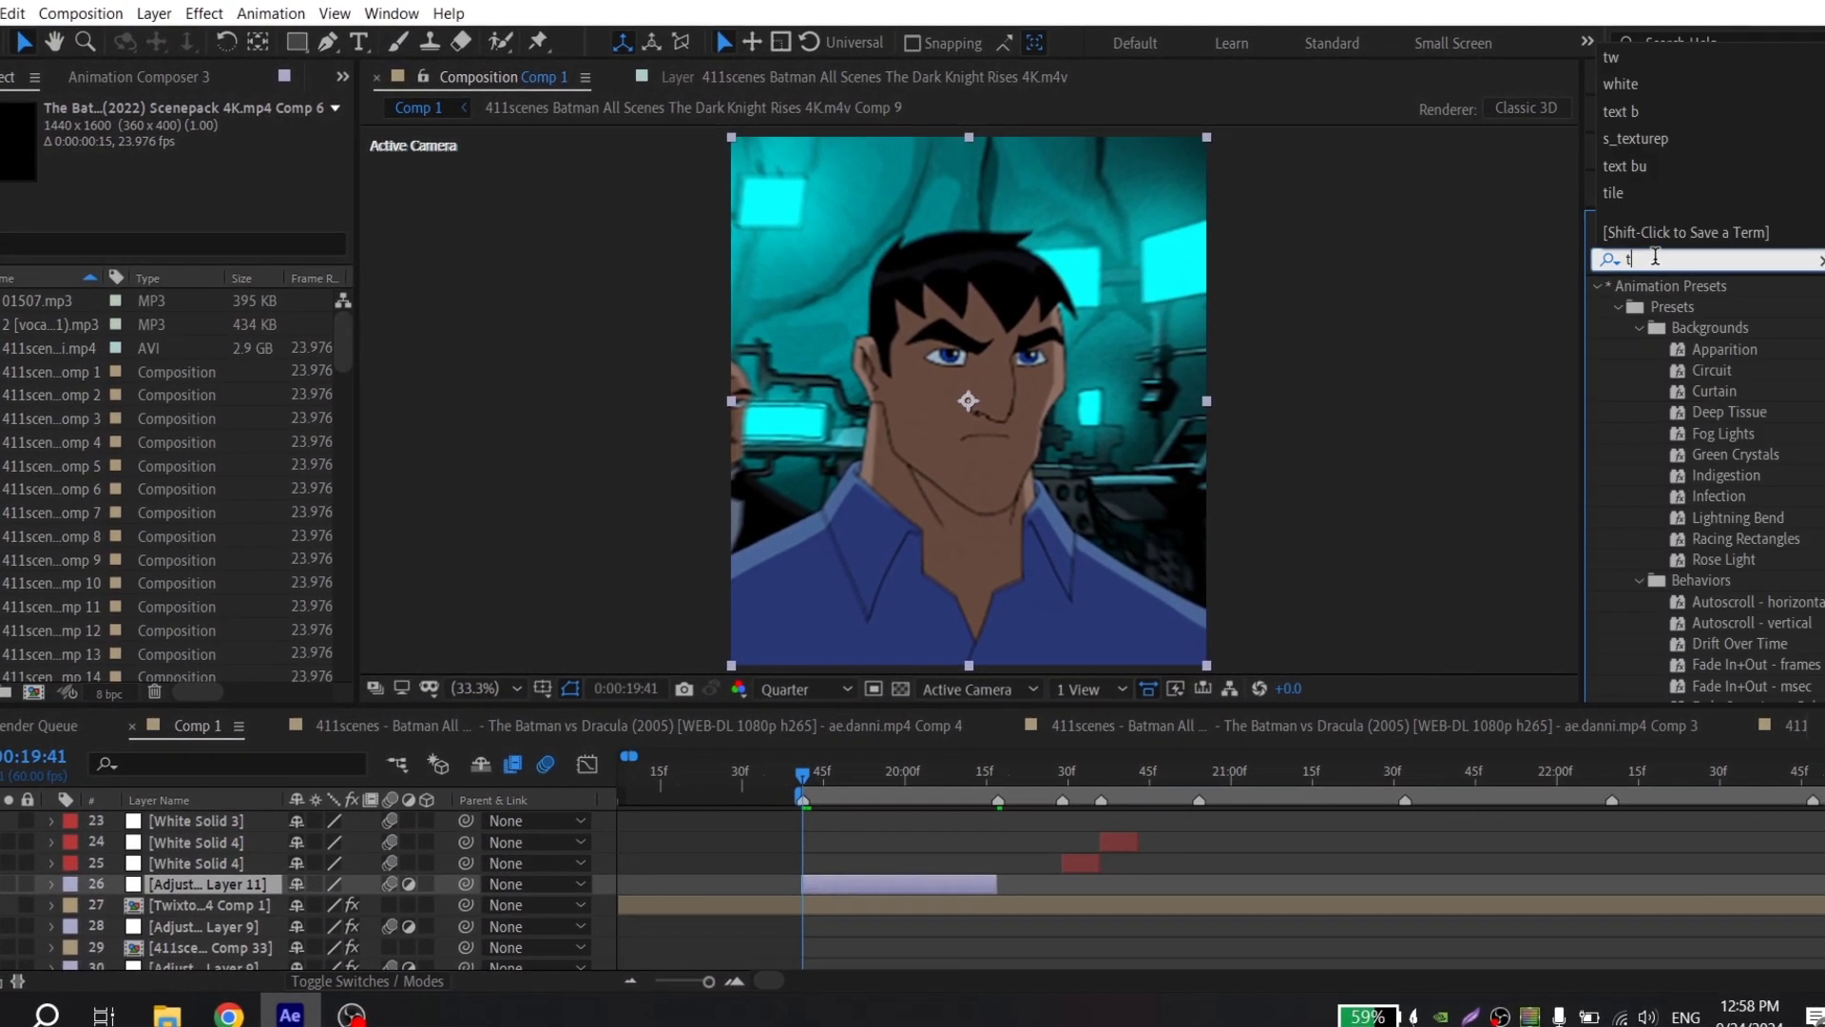
{"action": "type", "text": "witch"}
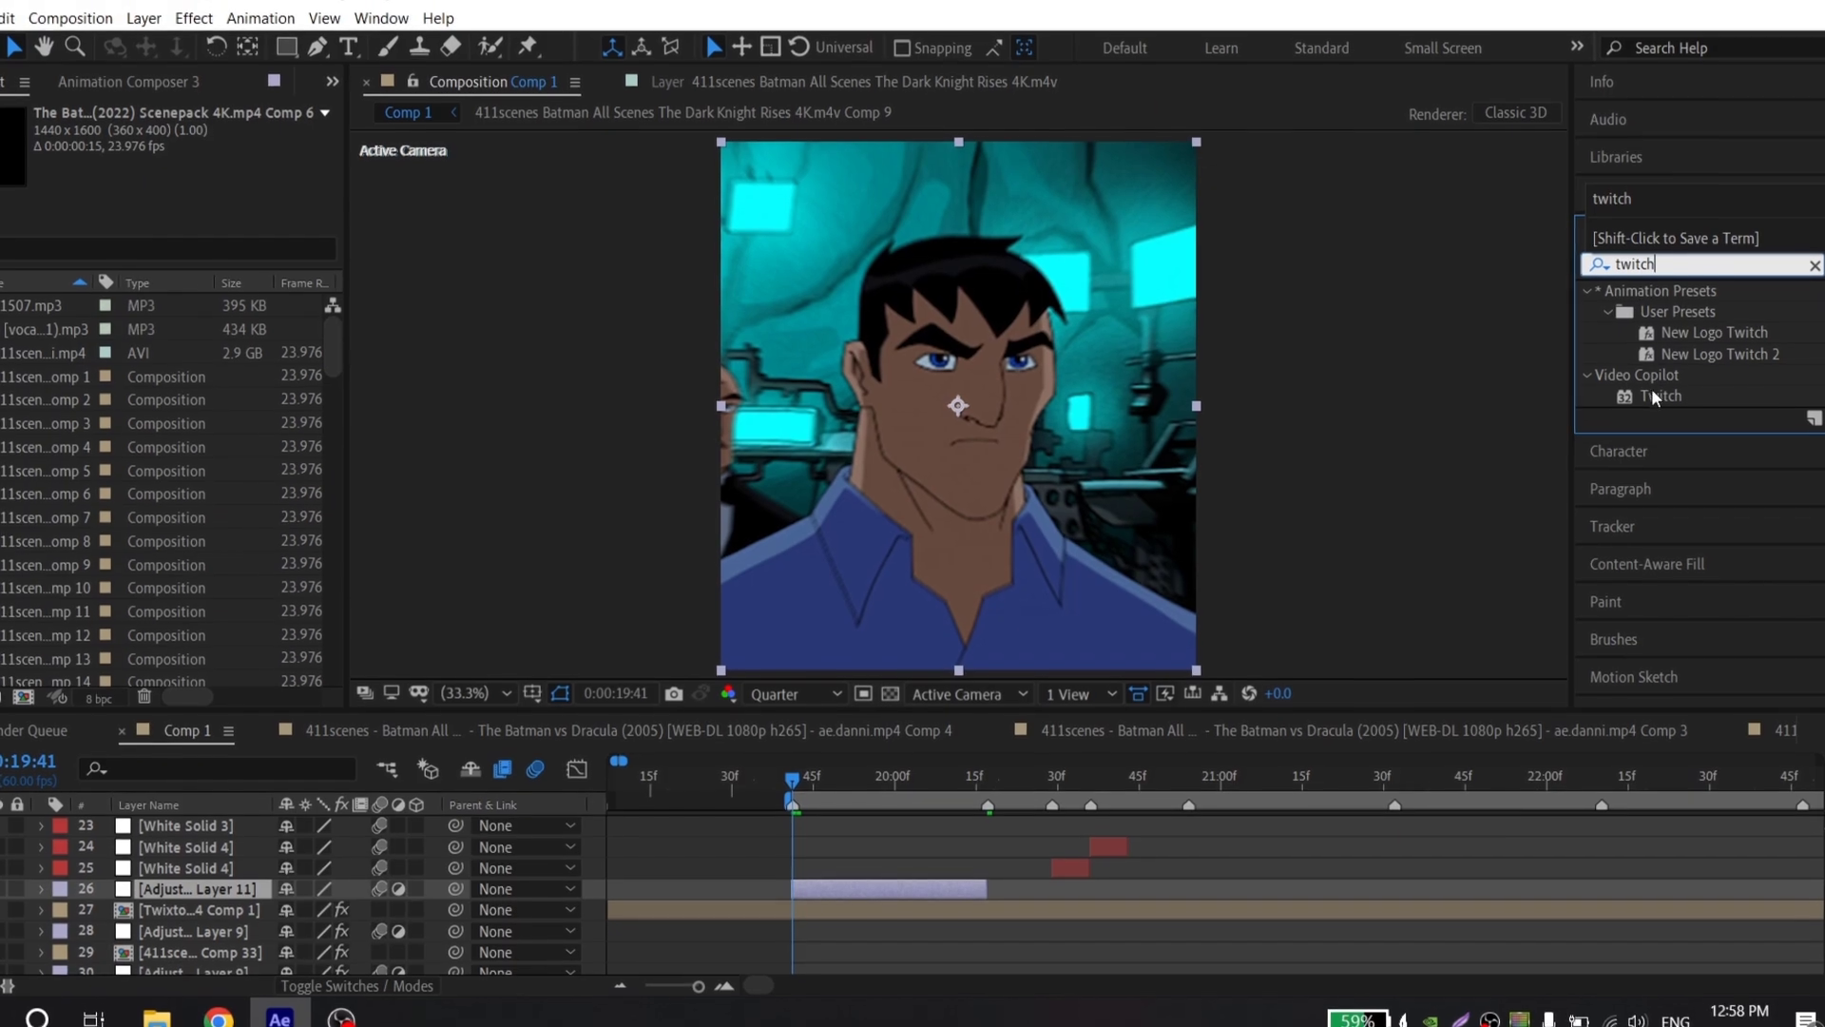
{"action": "left_click_drag", "start_coordinate": [1662, 388], "coordinate": [876, 887]}
Step: Enable the Blur and Light operators of the Twitch effect
{"action": "left_click", "coordinate": [7, 193]}
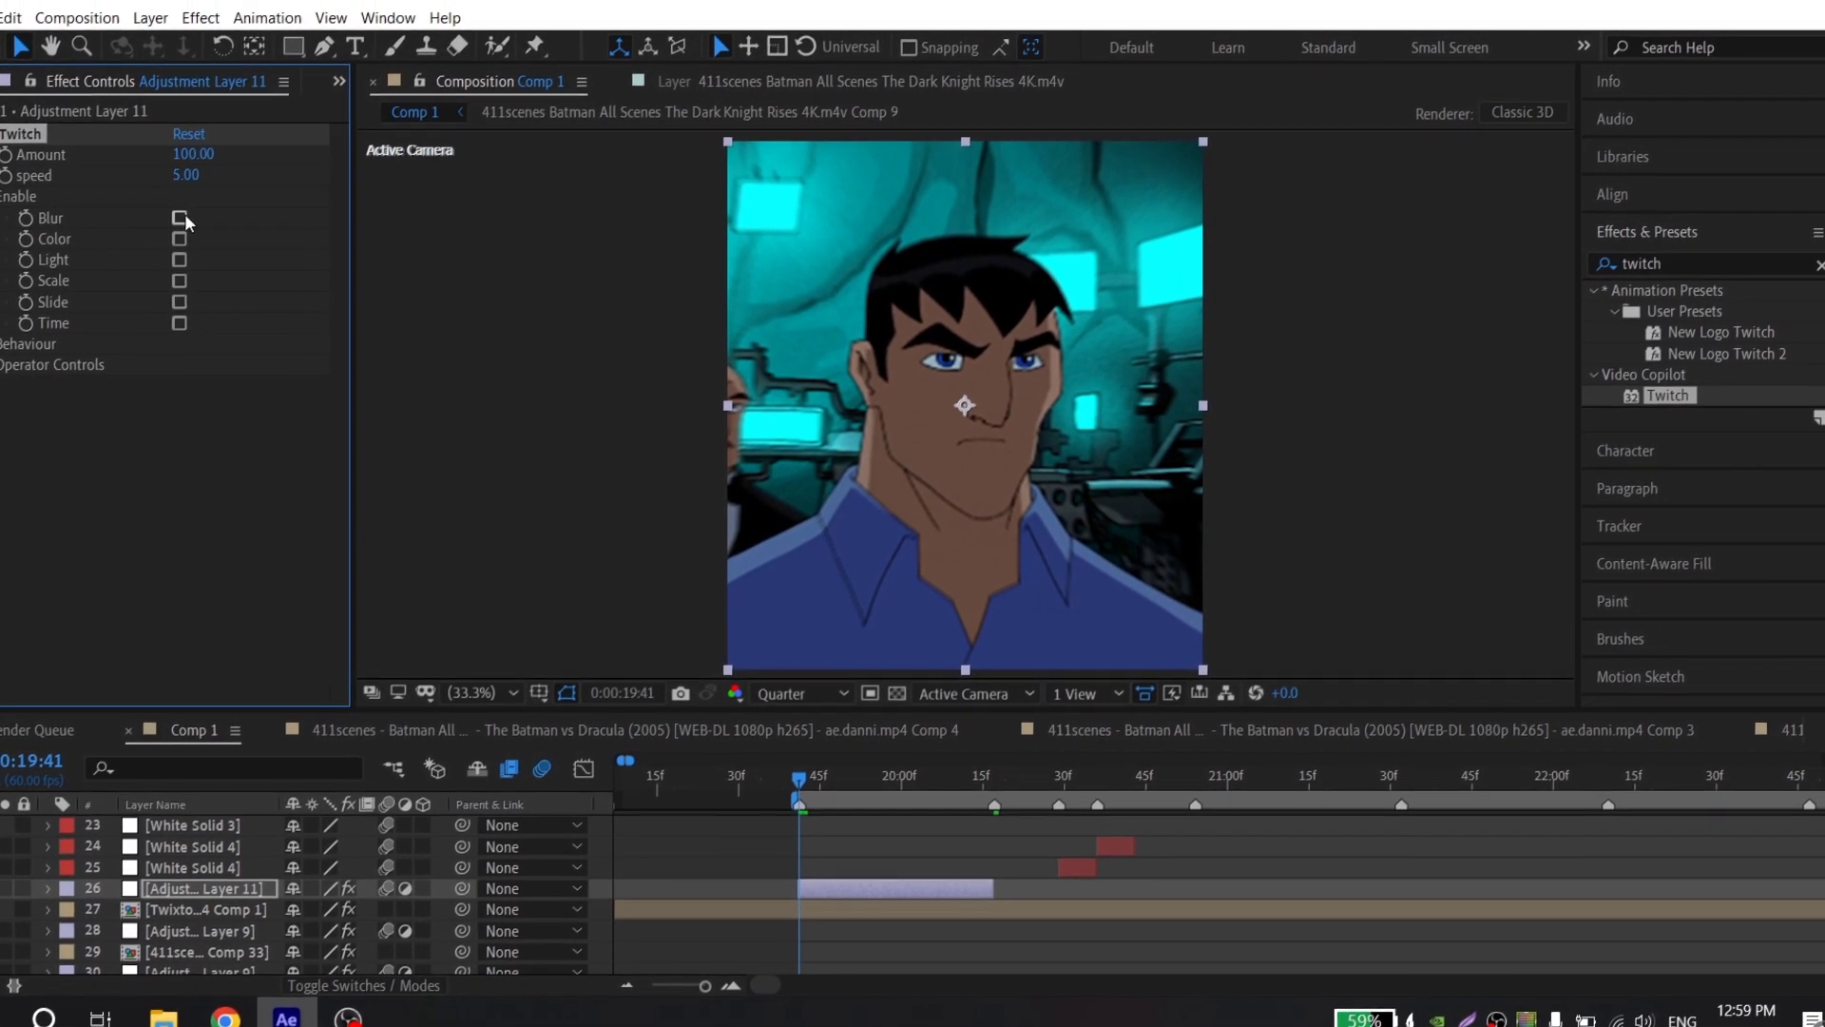
{"action": "left_click", "coordinate": [189, 213]}
{"action": "left_click", "coordinate": [188, 255]}
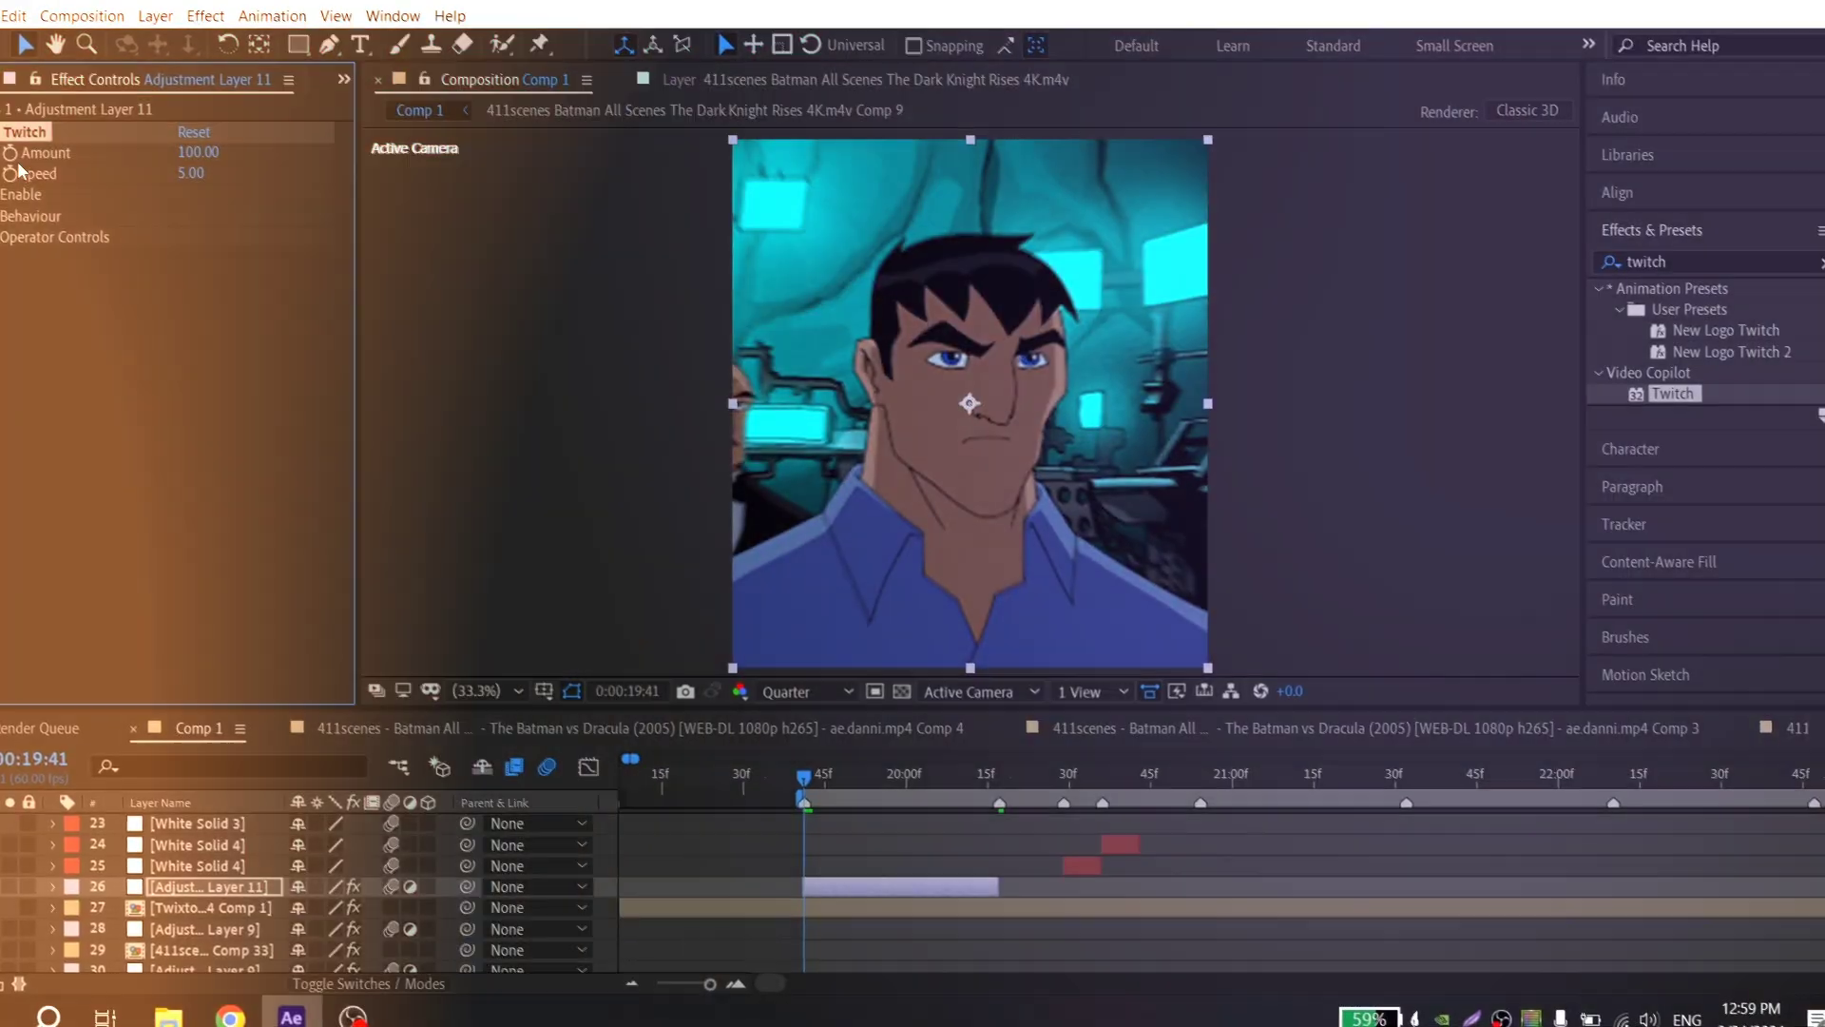
Step: Keyframe the Twitch effect at 0:00:19:41 with Amount 139 and speed 39
{"action": "left_click", "coordinate": [11, 194]}
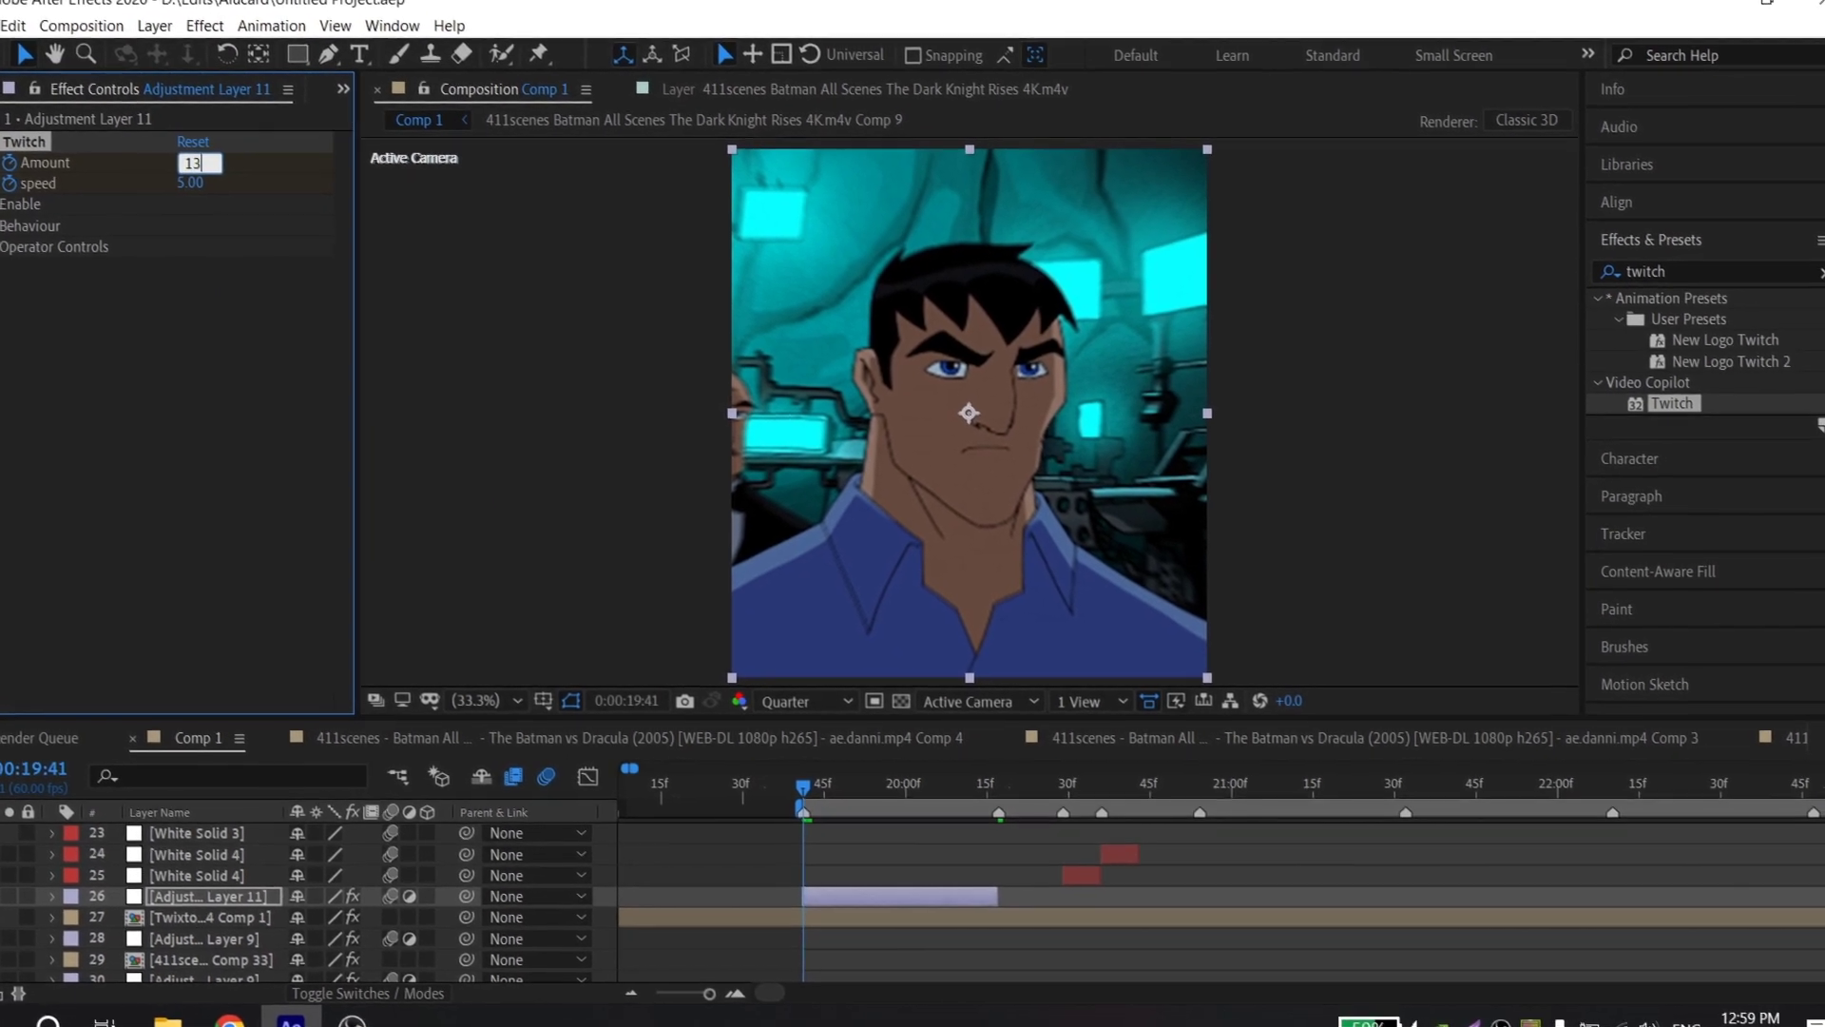
{"action": "type", "text": "9"}
{"action": "left_click", "coordinate": [194, 182]}
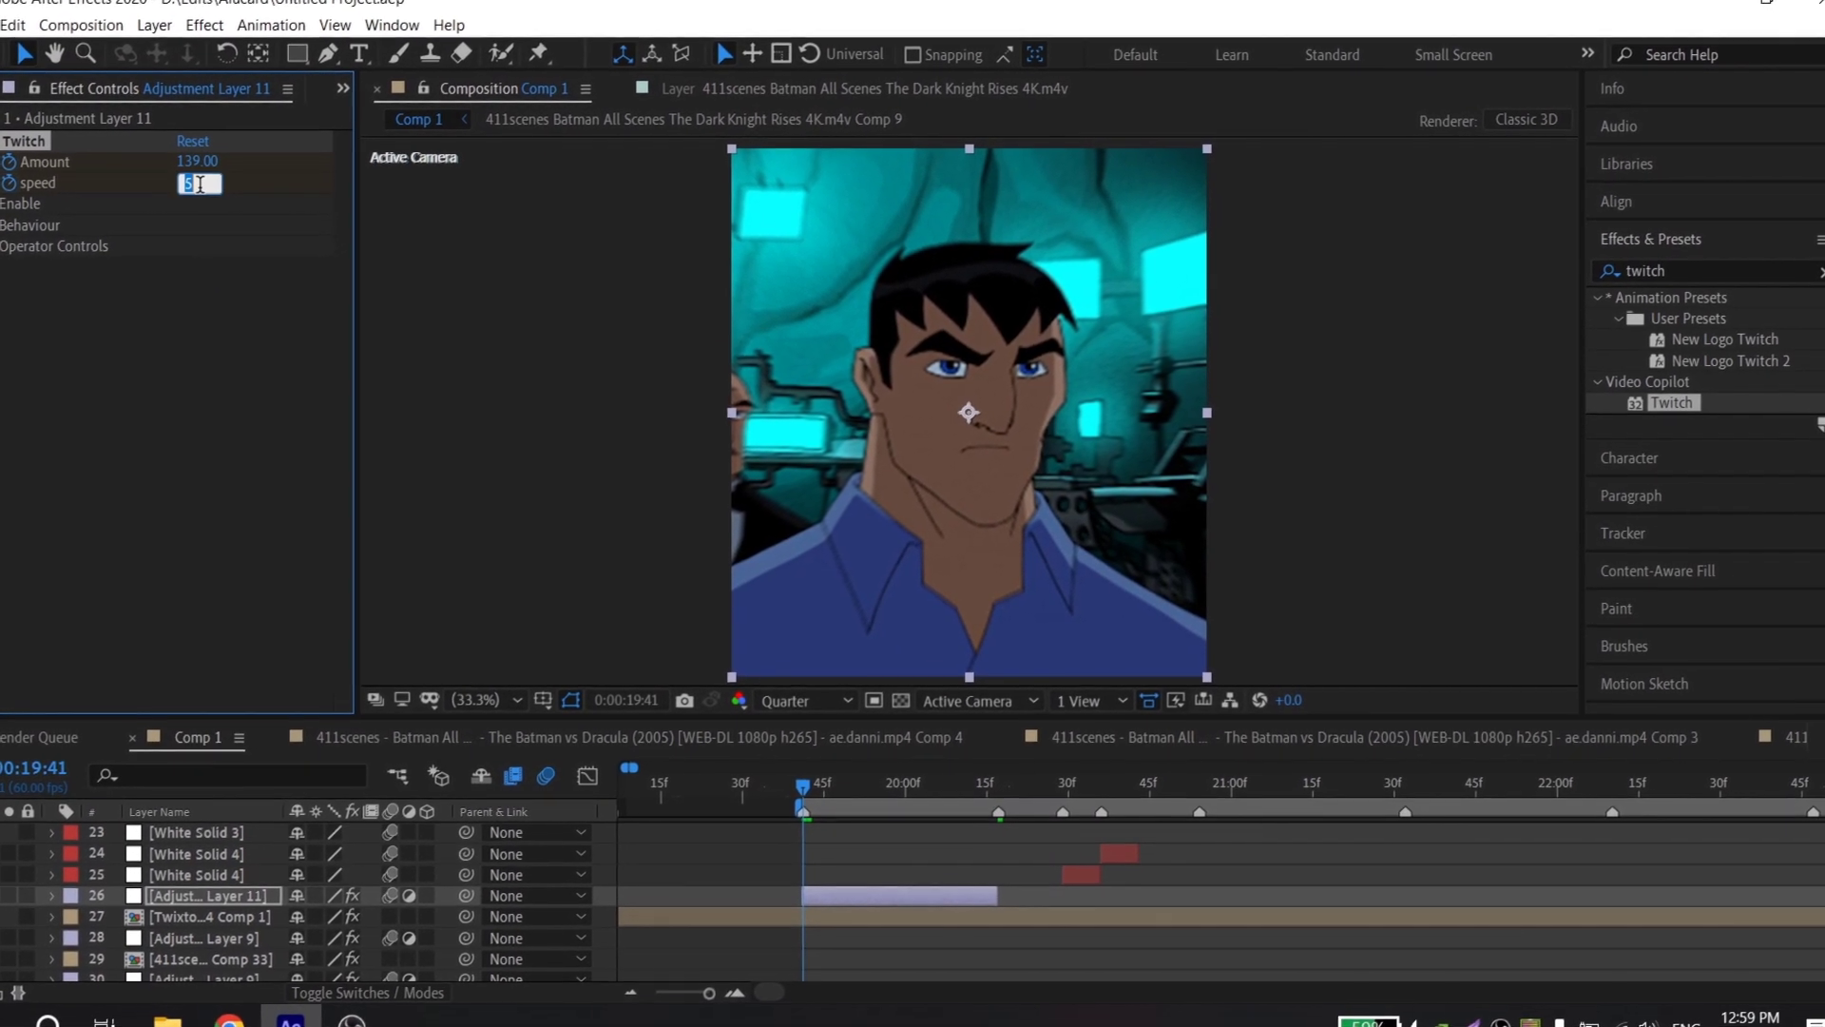
{"action": "type", "text": "39"}
{"action": "key", "text": "Return"}
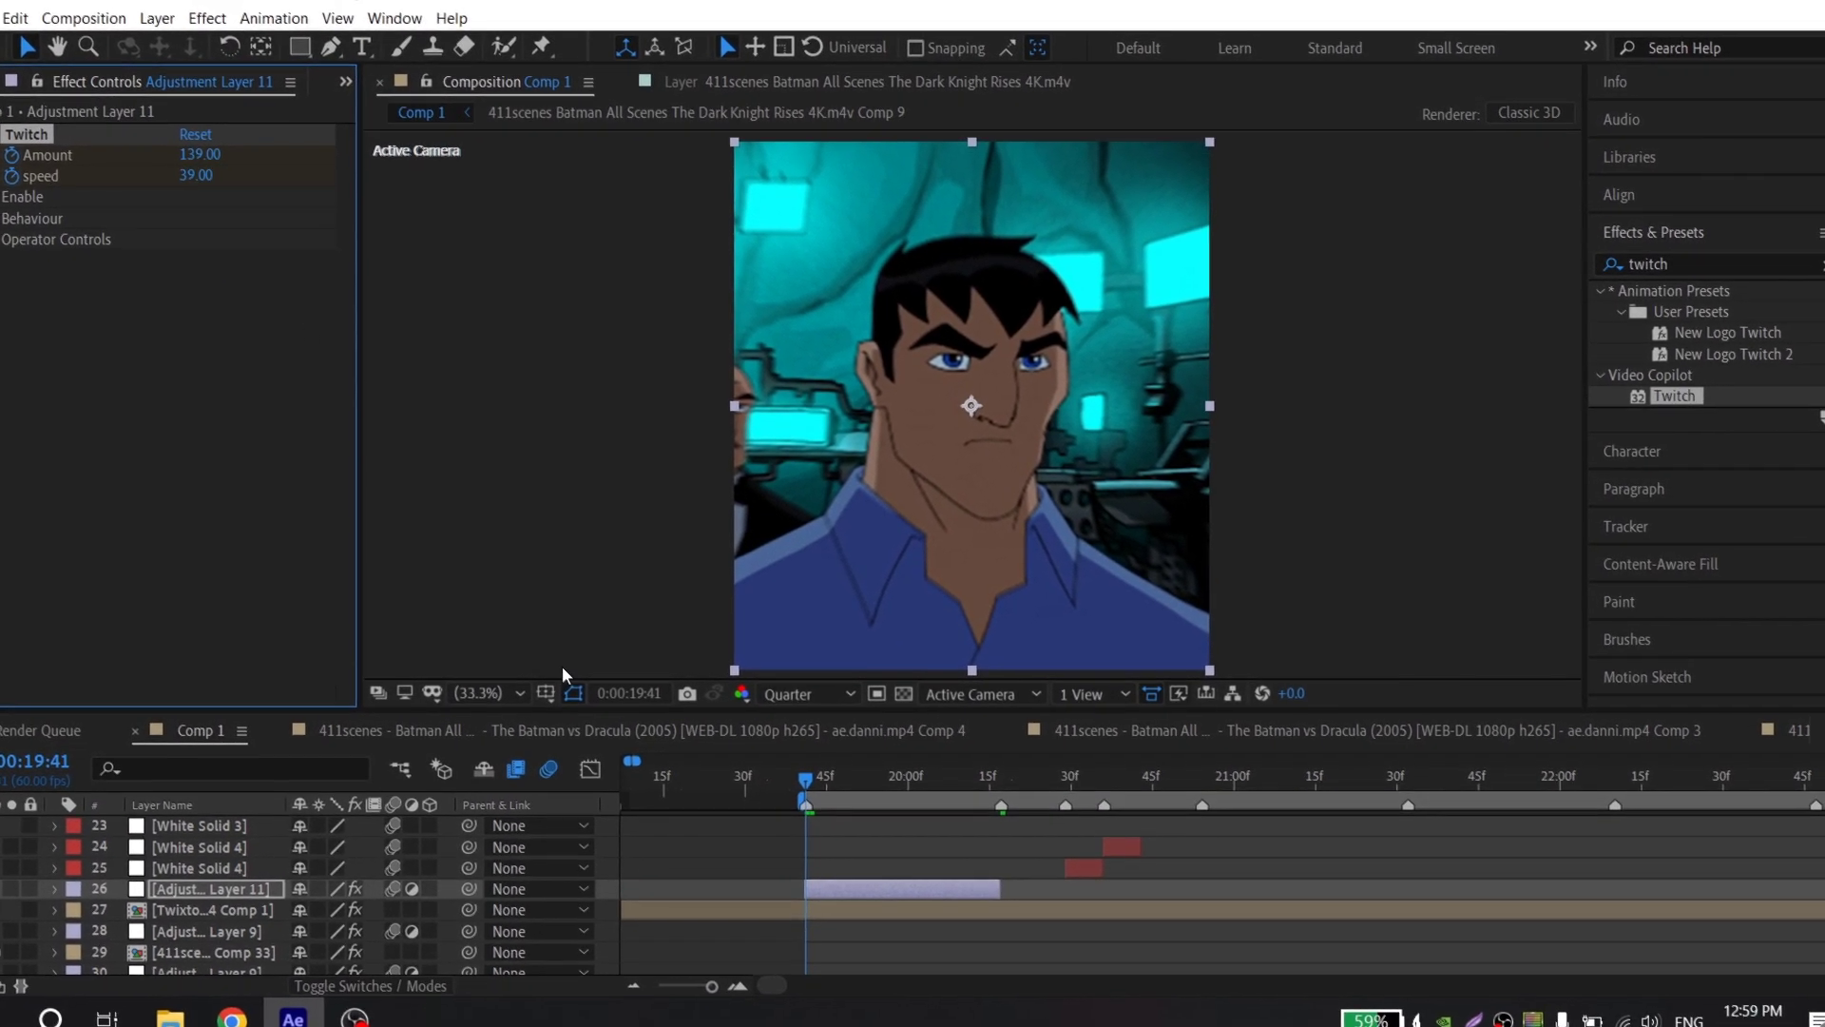
Step: Keyframe Twitch Amount and speed to 0 at the adjustment layer's end, 0:00:20:17
{"action": "key", "text": "="}
{"action": "left_click", "coordinate": [1193, 783]}
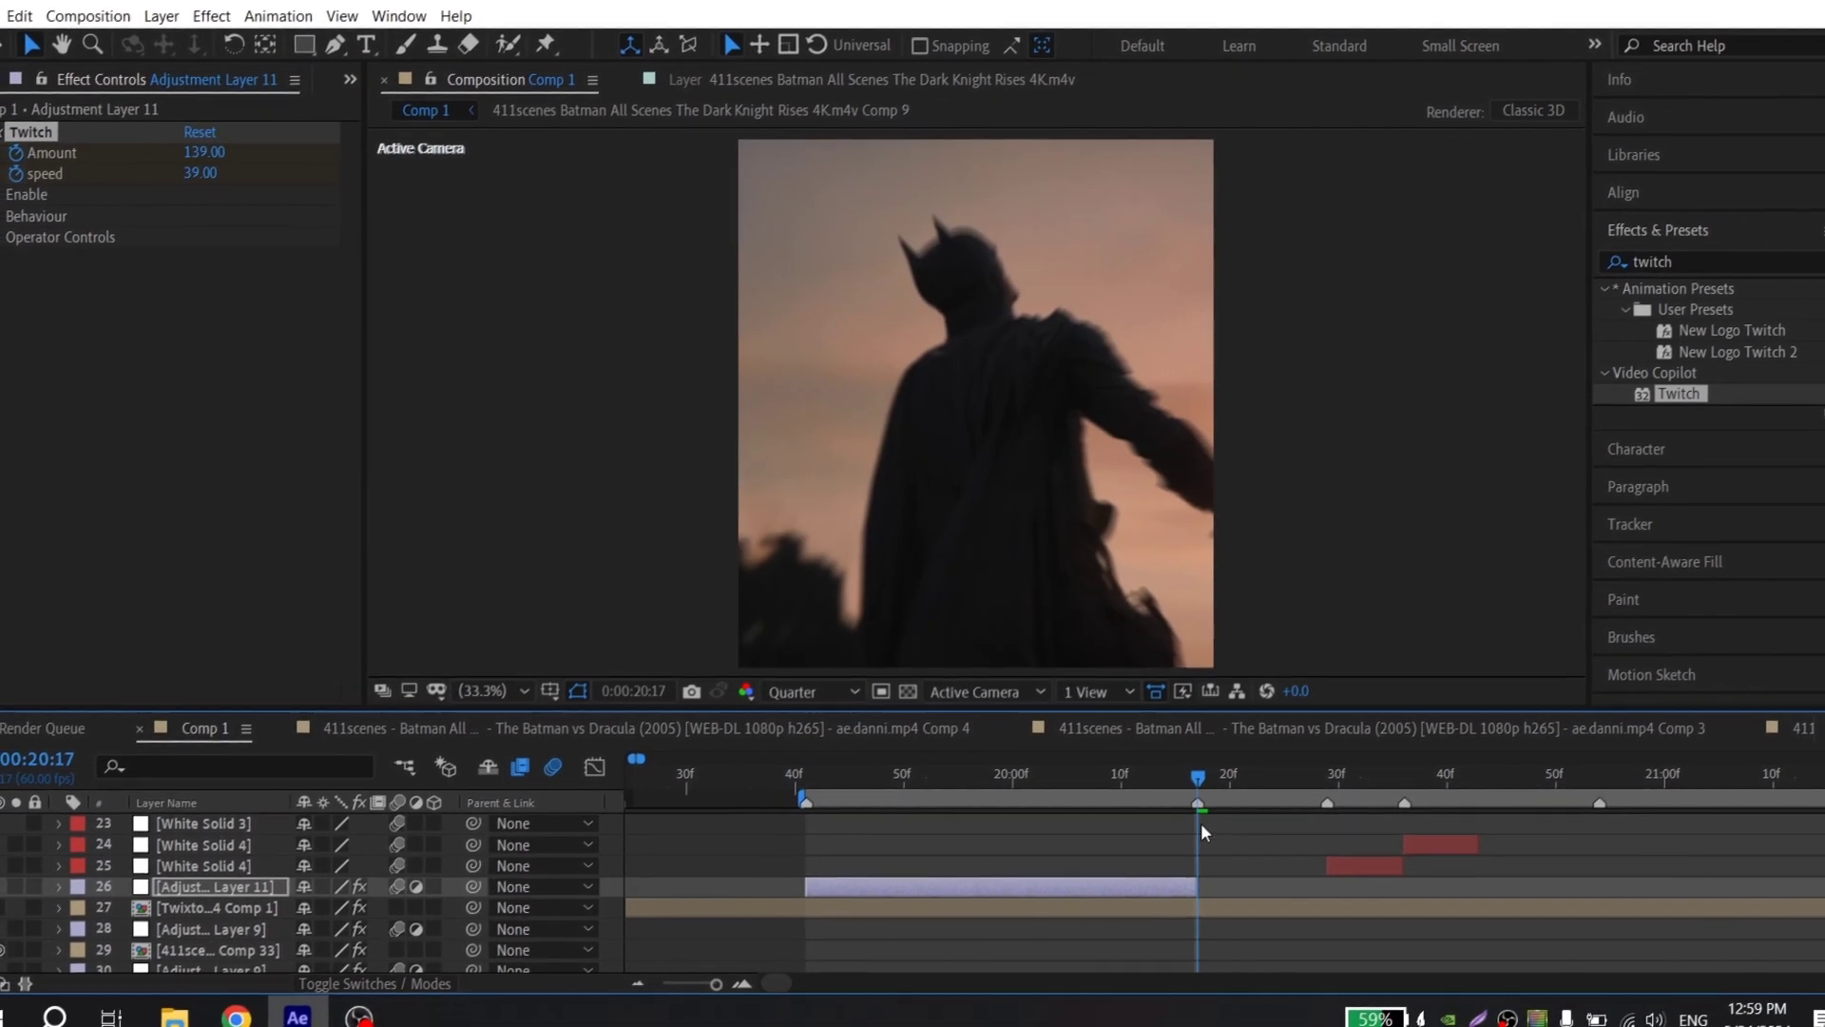
{"action": "left_click", "coordinate": [209, 152]}
{"action": "type", "text": "11"}
{"action": "key", "text": "Return"}
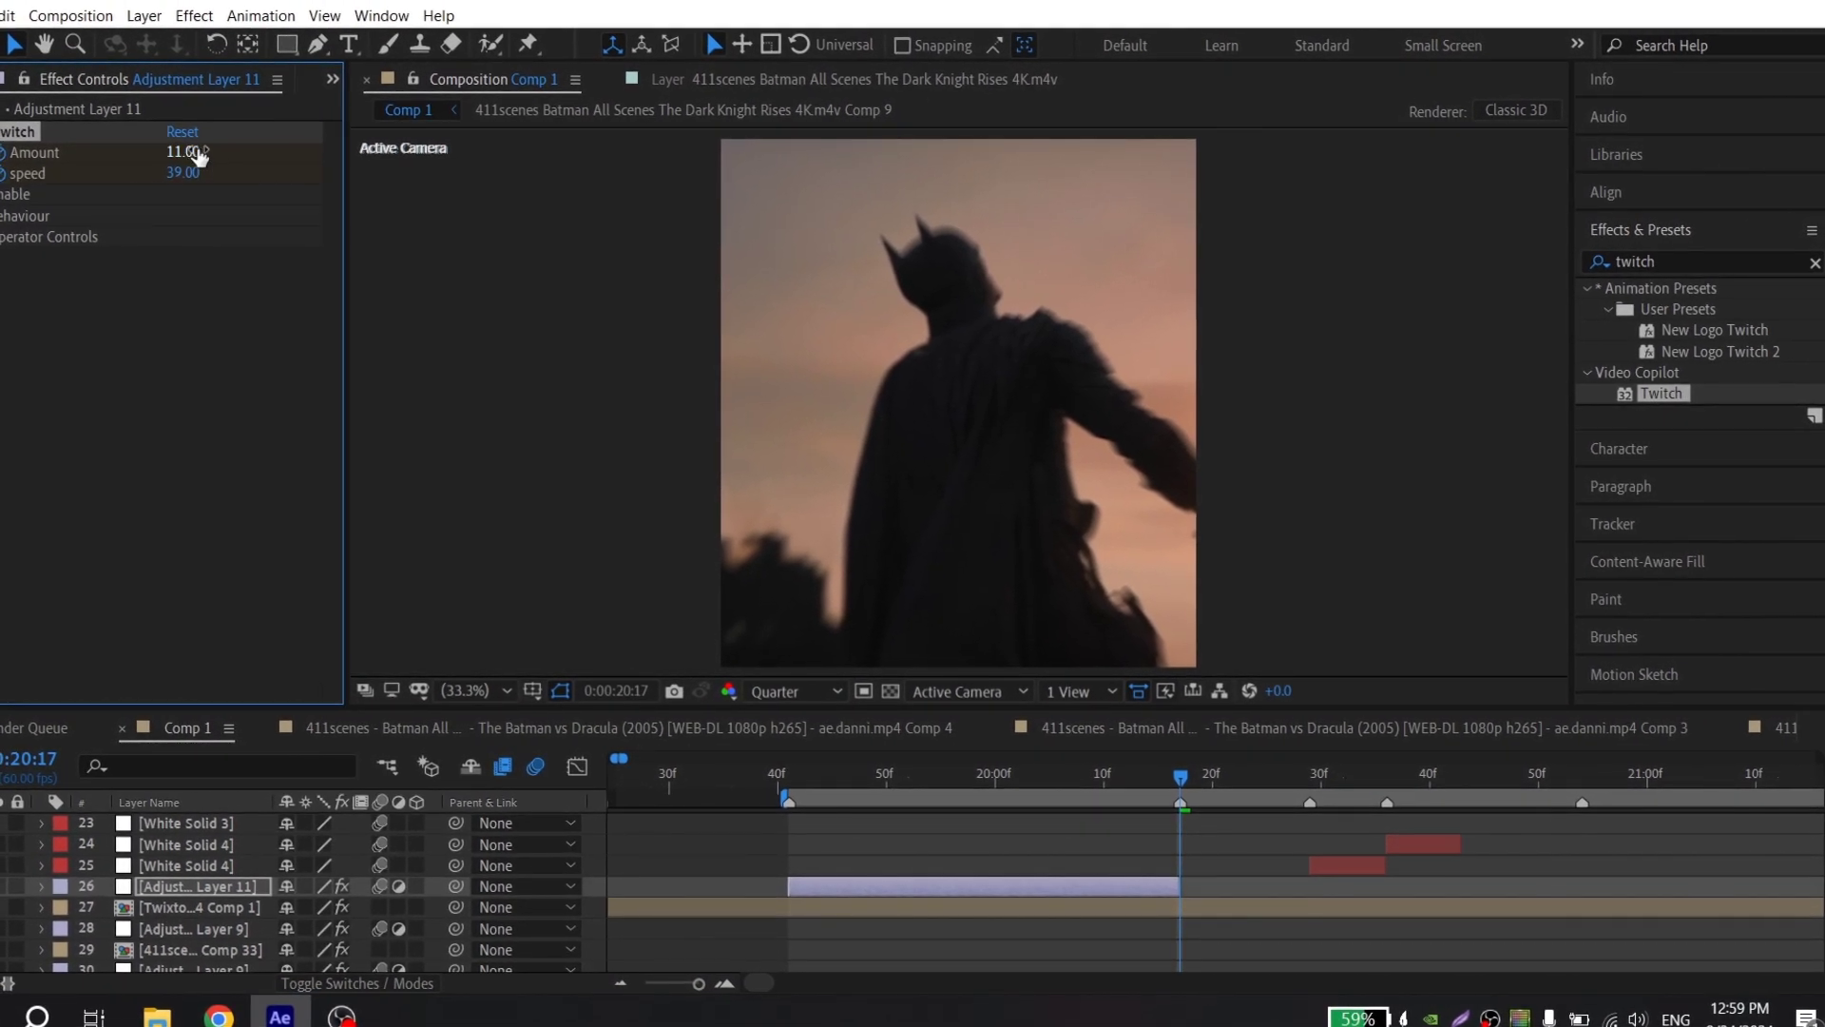
{"action": "left_click_drag", "start_coordinate": [171, 174], "coordinate": [38, 176]}
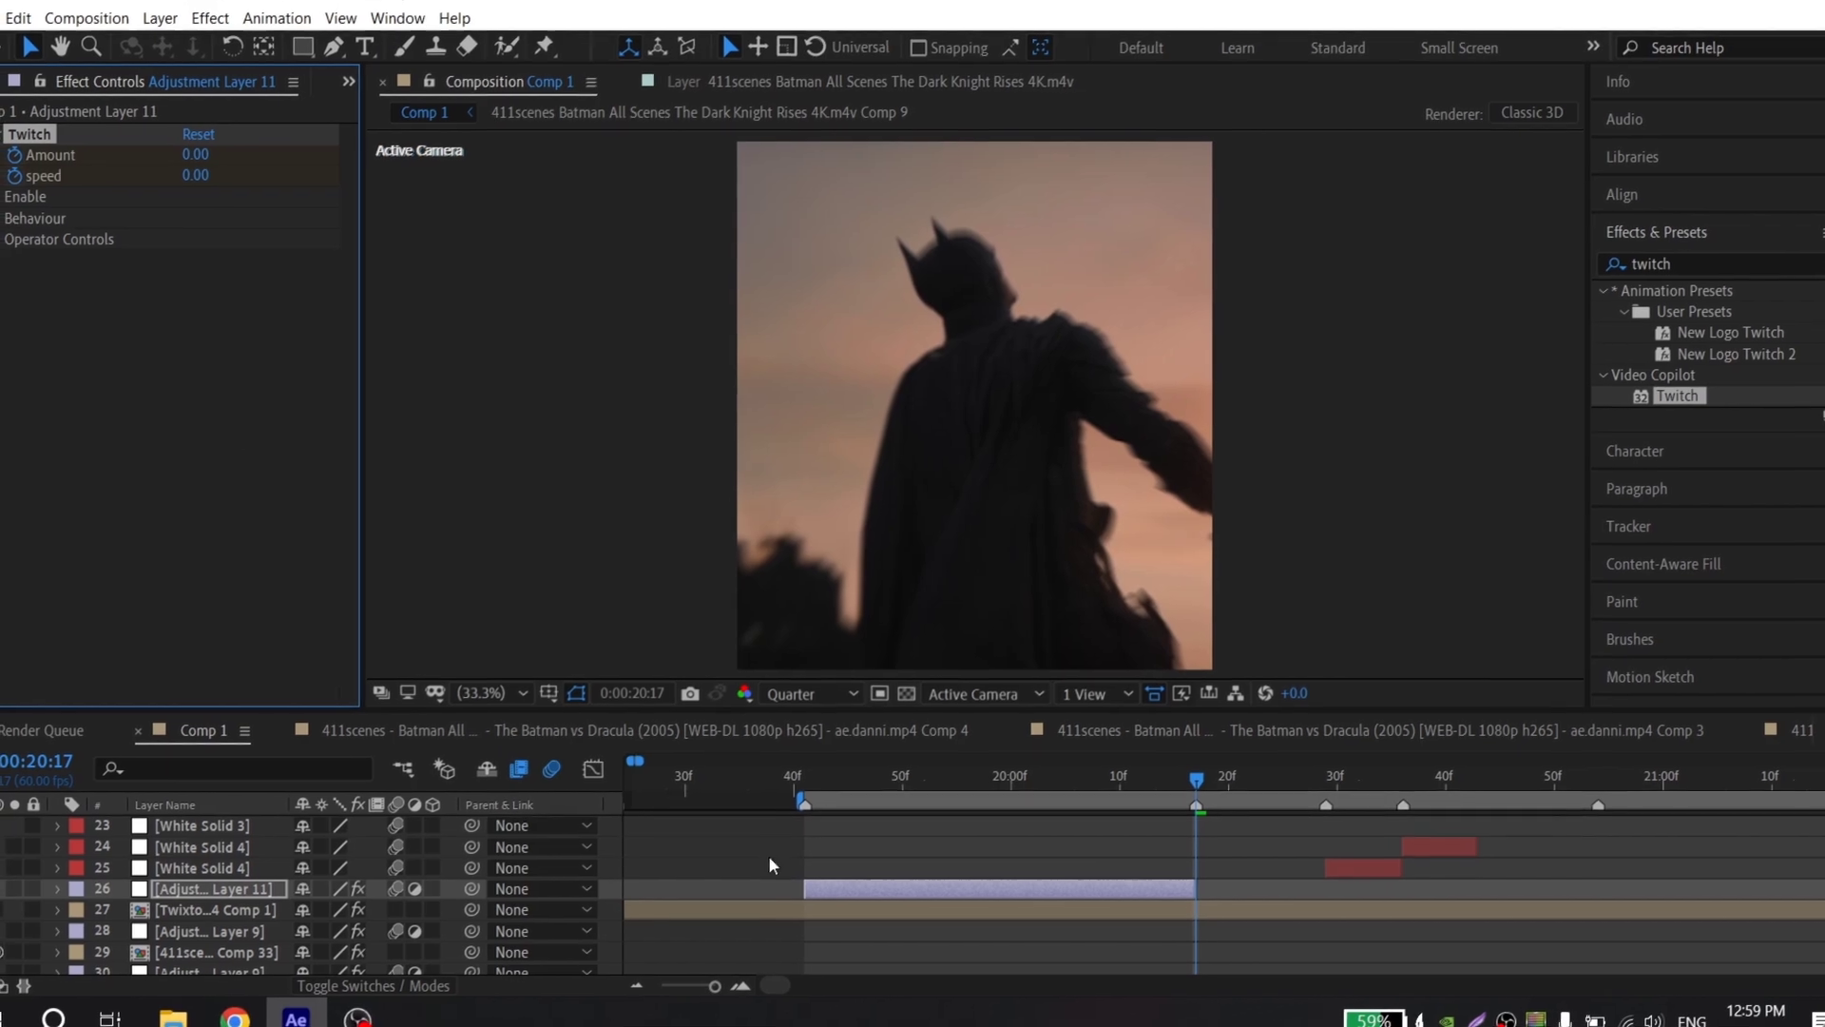
Step: Reveal the adjustment layer's keyframes and apply Easy Ease to all Amount and speed keyframes
{"action": "key", "text": "u"}
{"action": "scroll", "coordinate": [880, 871], "scroll_direction": "down", "scroll_amount": 1}
{"action": "left_click_drag", "start_coordinate": [790, 863], "coordinate": [1251, 917]}
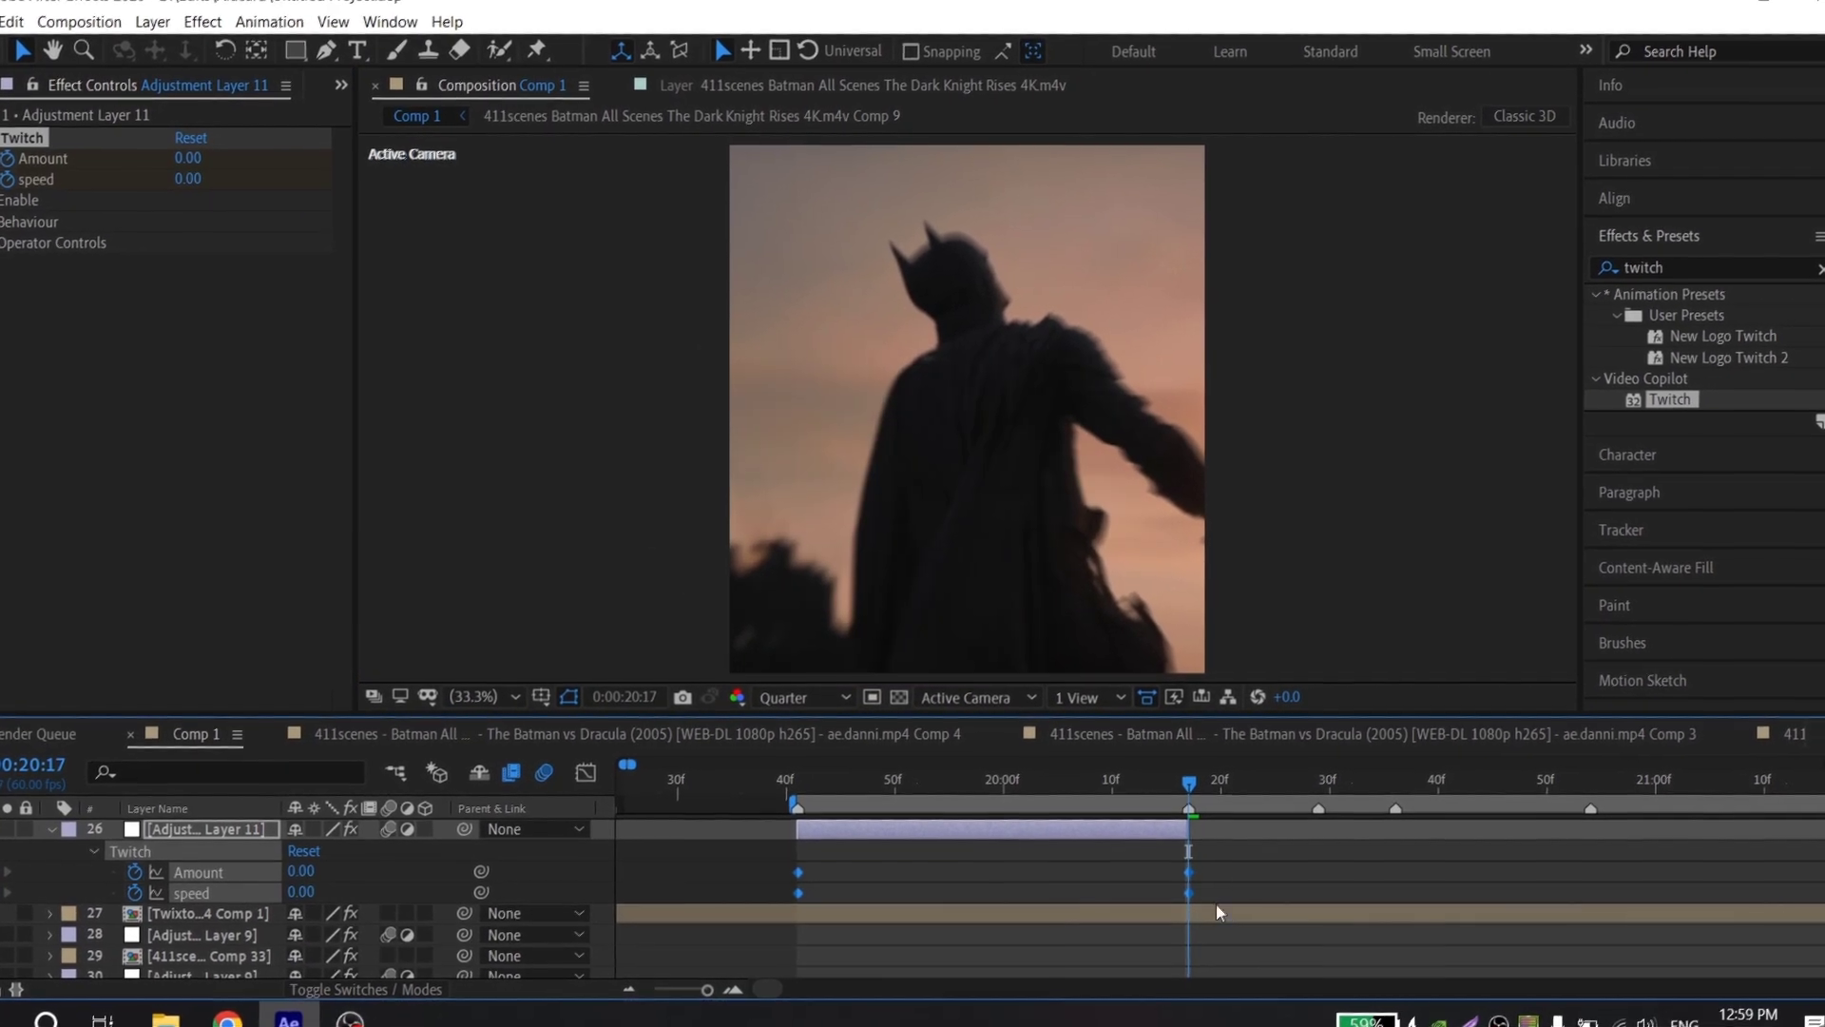
{"action": "key", "text": "F9"}
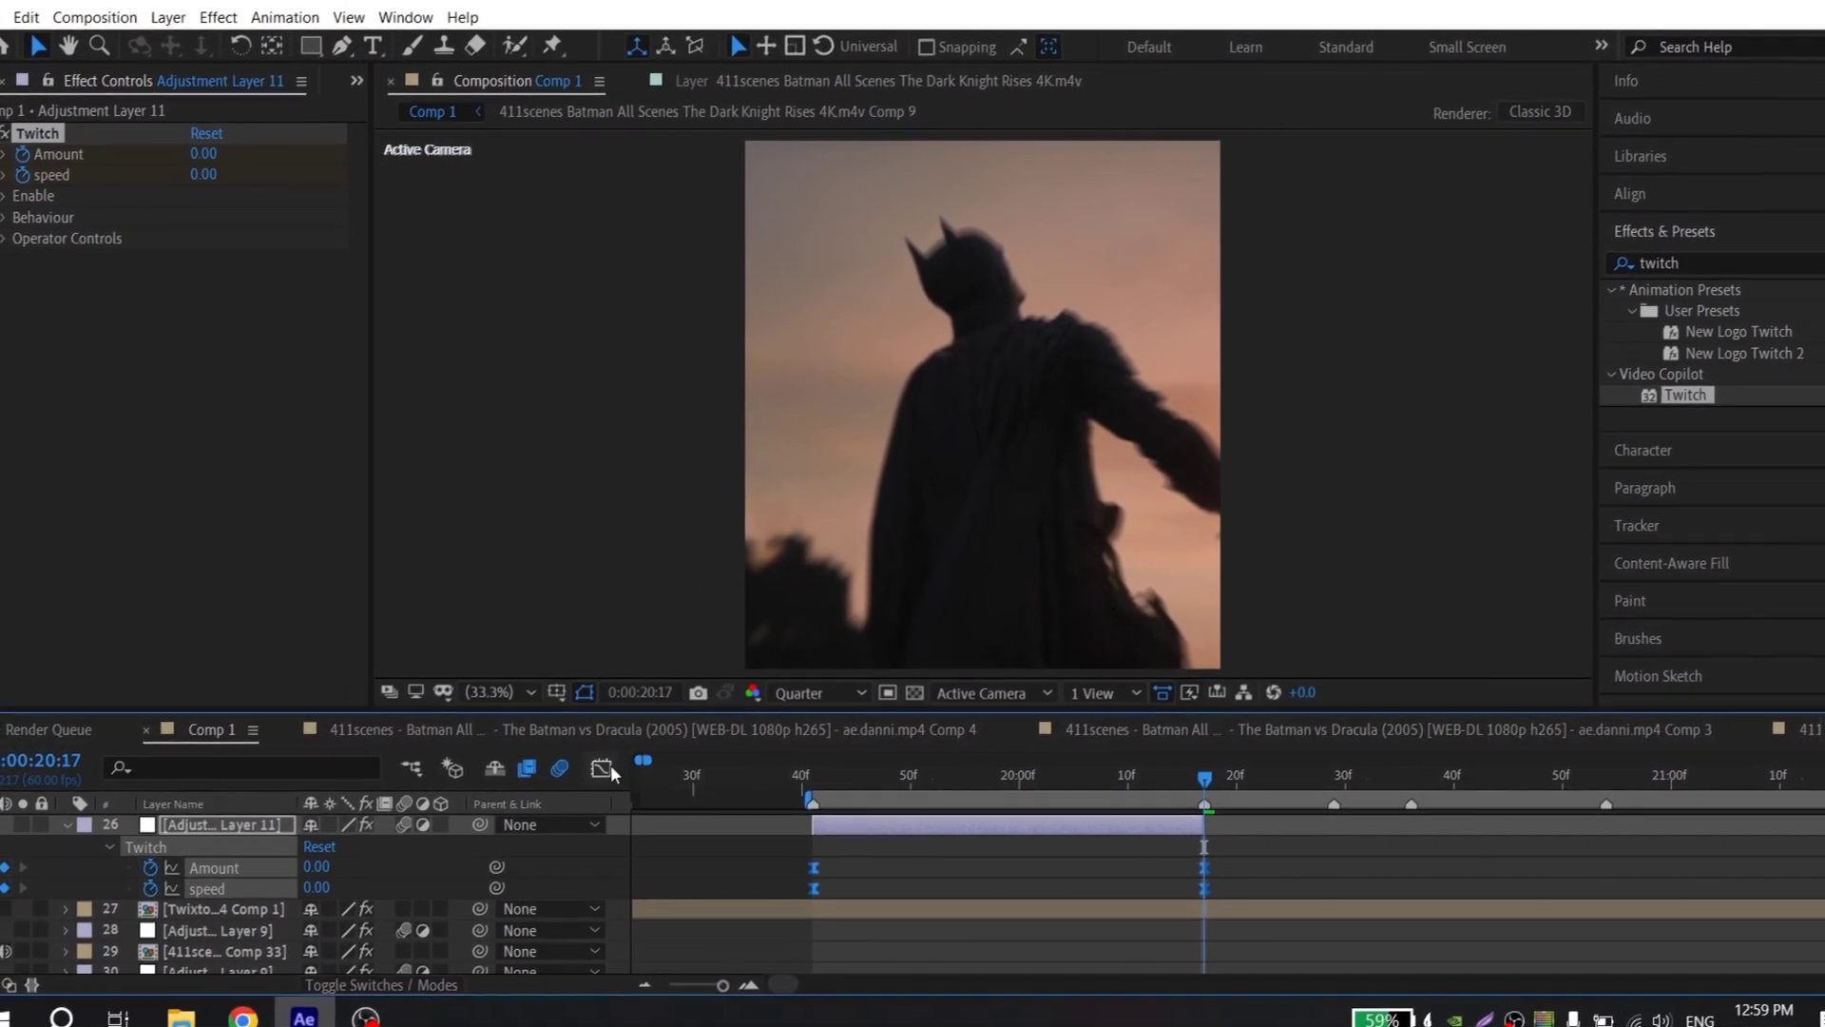
Step: Reshape the Twitch Amount curve in the Graph Editor so it drops steeply at the start and flattens out towards the end
{"action": "left_click", "coordinate": [606, 766]}
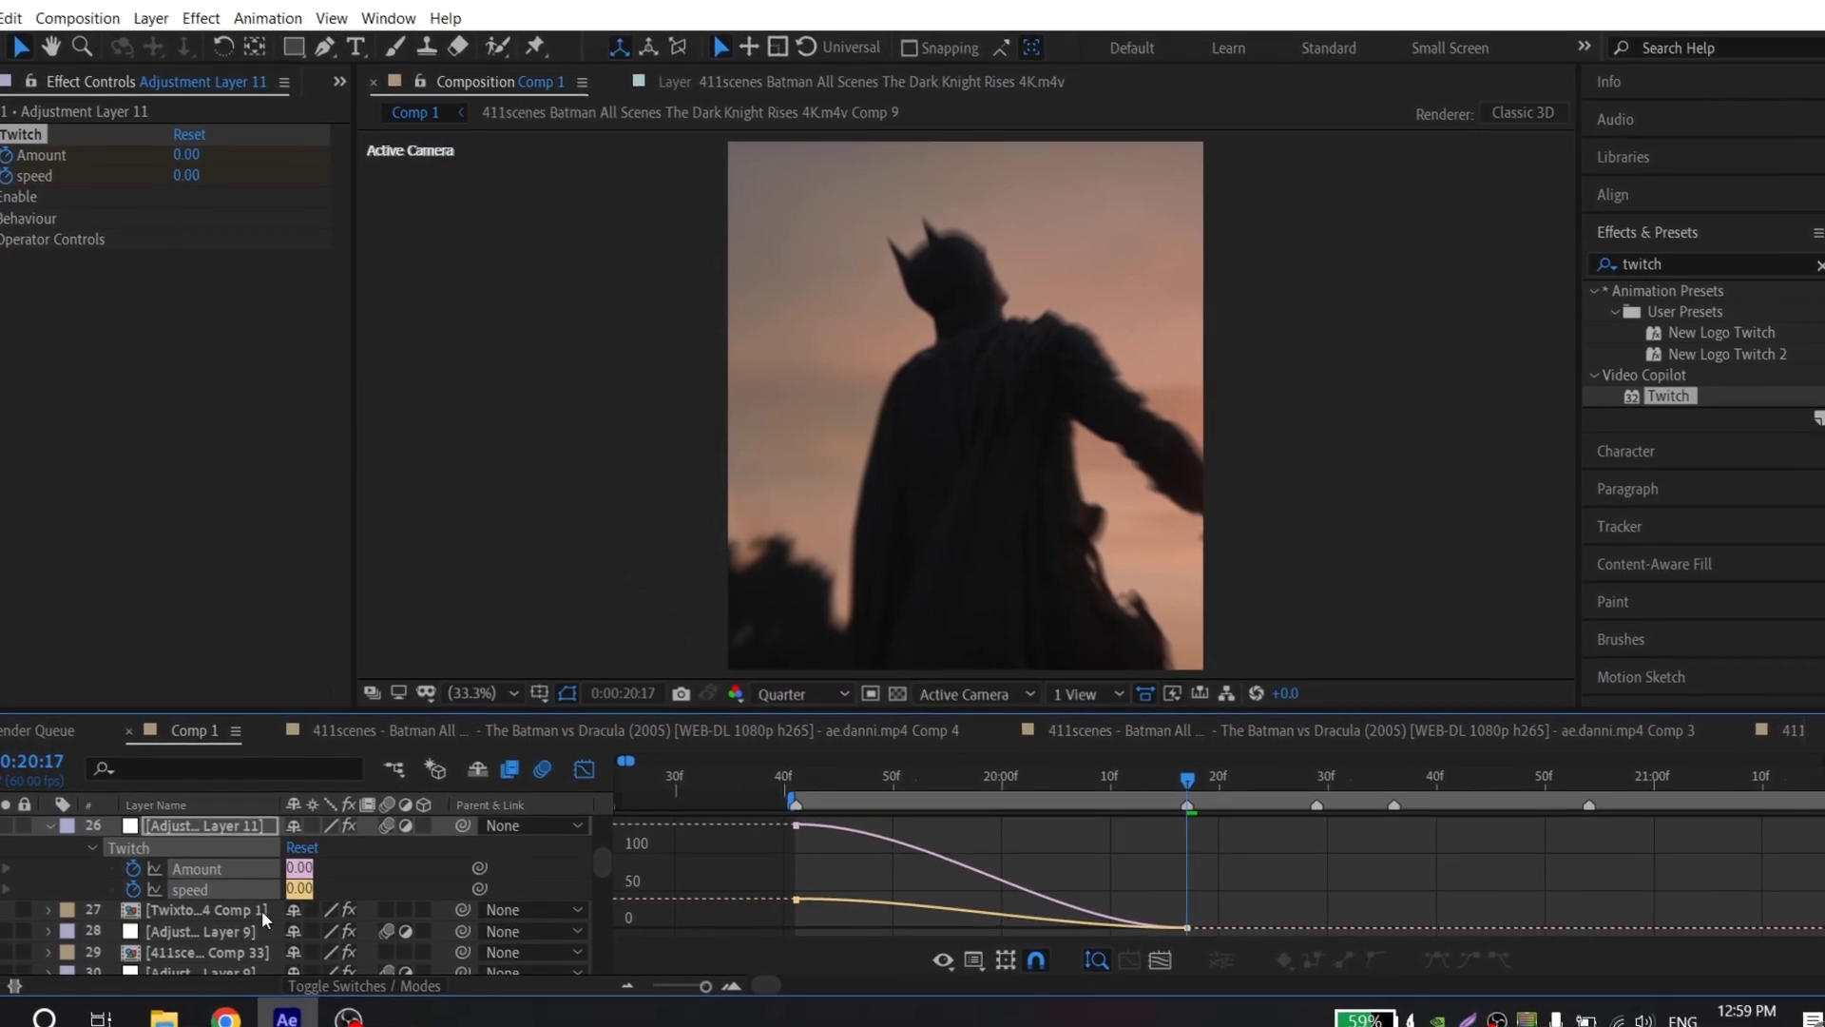
{"action": "left_click", "coordinate": [190, 865]}
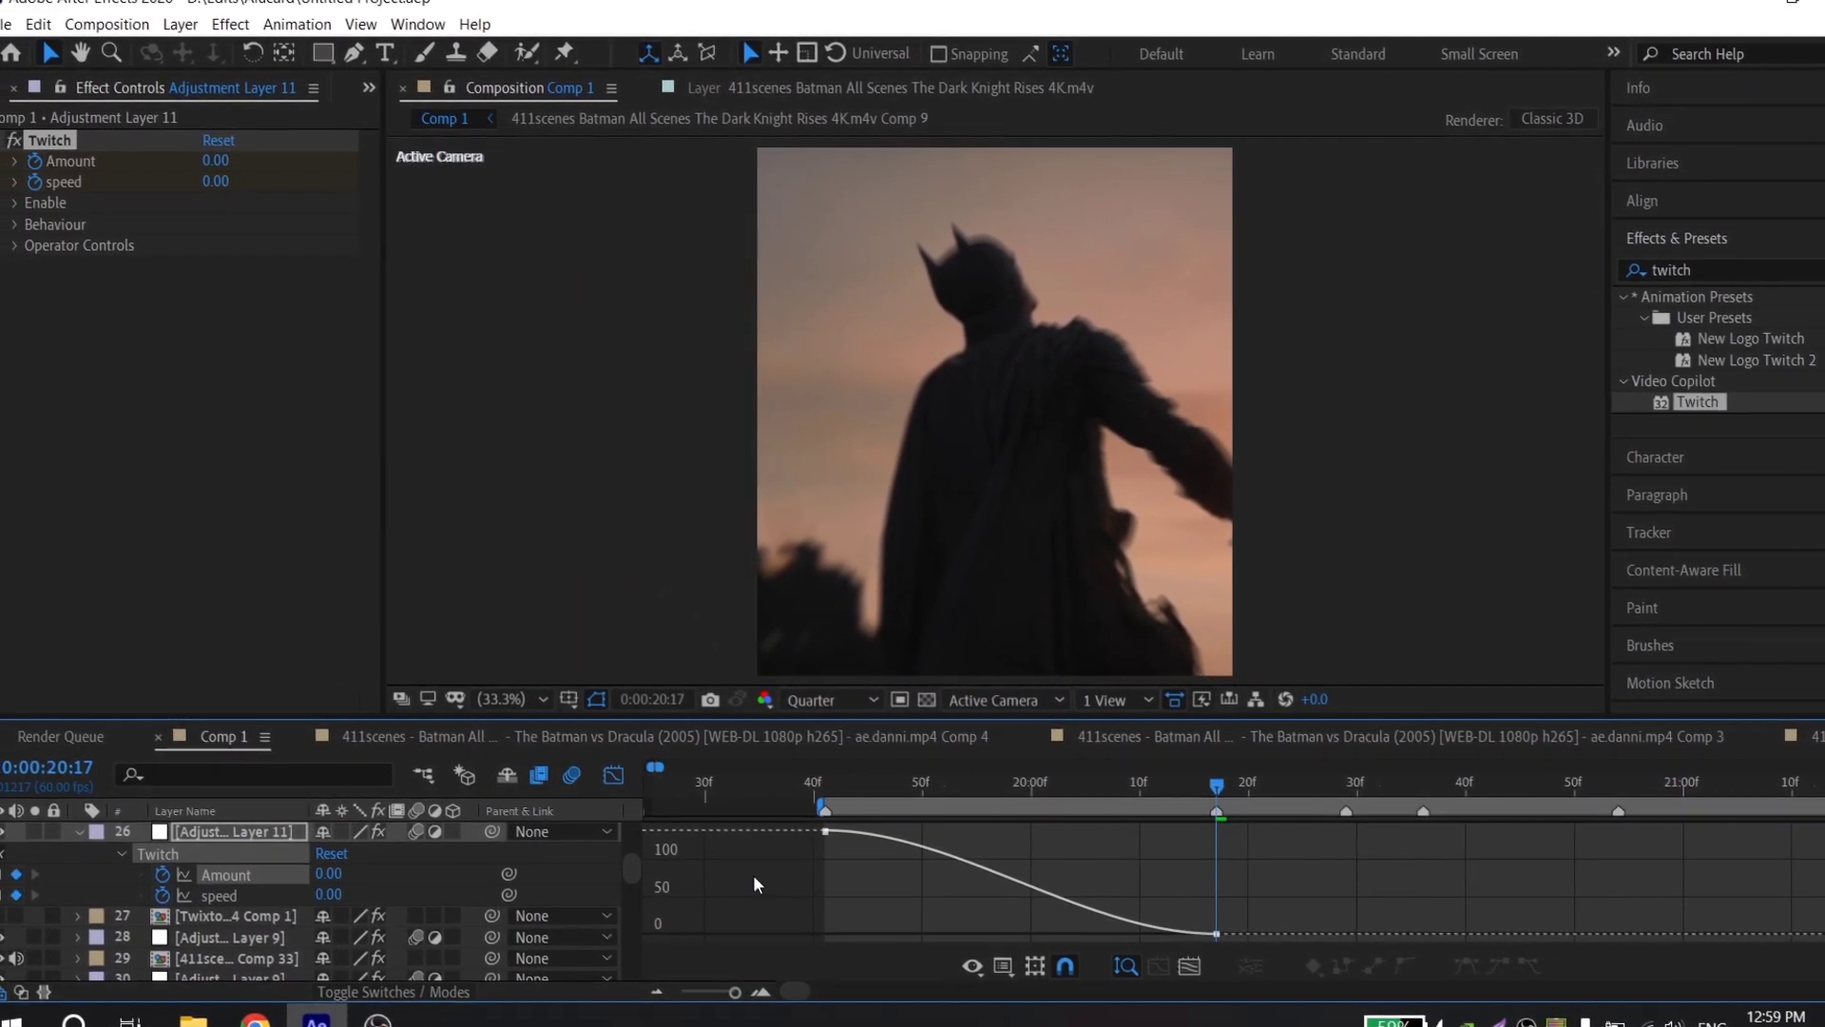
{"action": "left_click", "coordinate": [816, 833]}
{"action": "scroll", "coordinate": [906, 845], "scroll_direction": "down", "scroll_amount": 1}
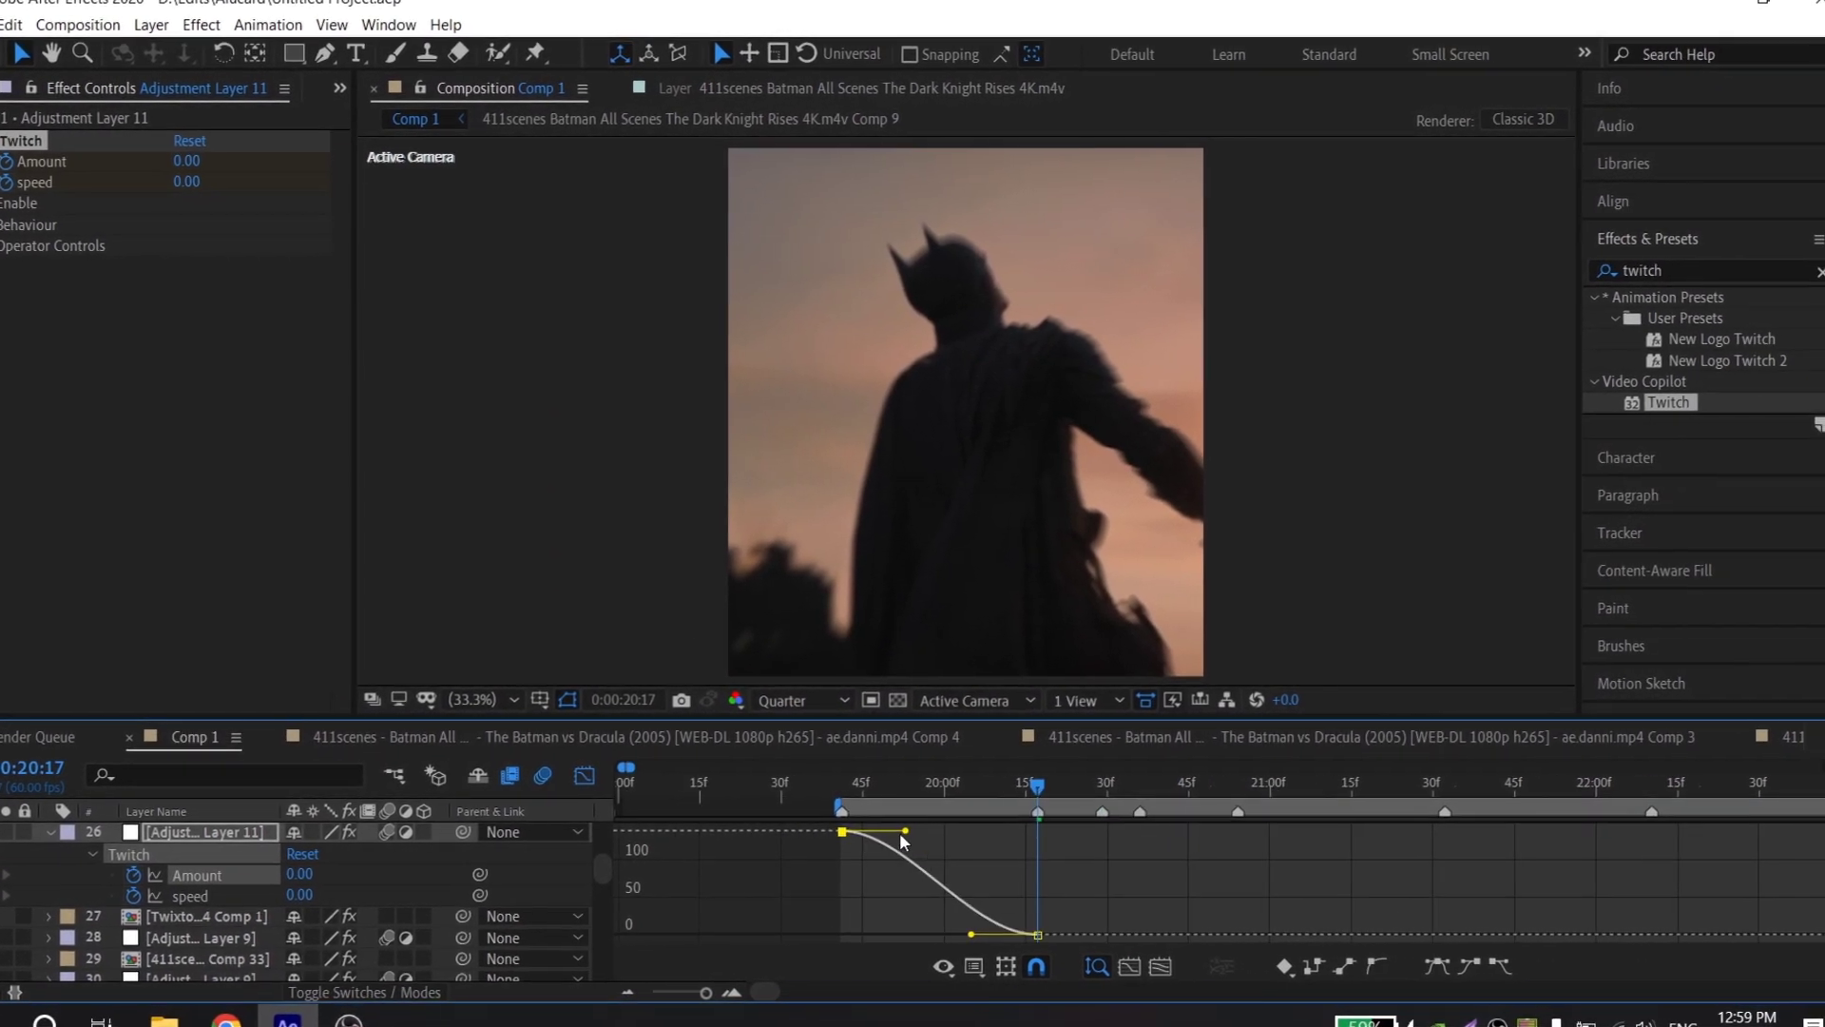
{"action": "left_click_drag", "start_coordinate": [927, 834], "coordinate": [797, 921]}
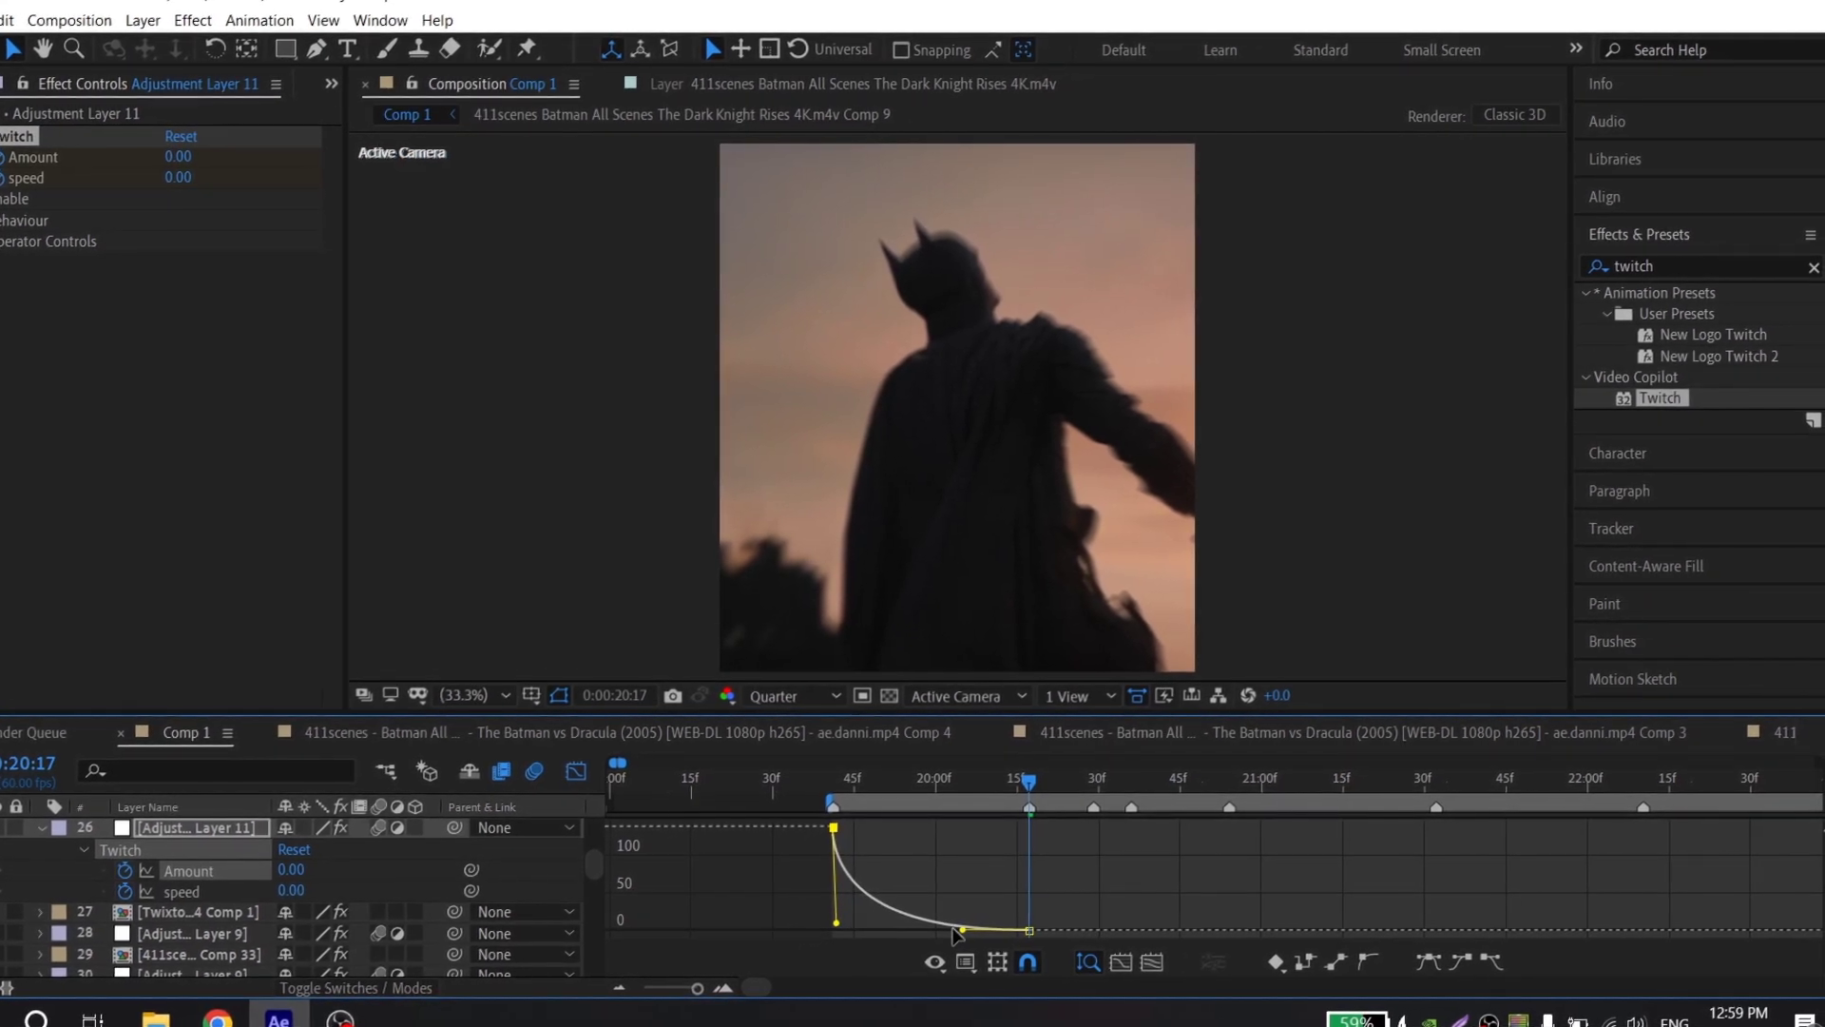
{"action": "left_click_drag", "start_coordinate": [959, 934], "coordinate": [824, 934]}
{"action": "scroll", "coordinate": [831, 856], "scroll_direction": "up", "scroll_amount": 1}
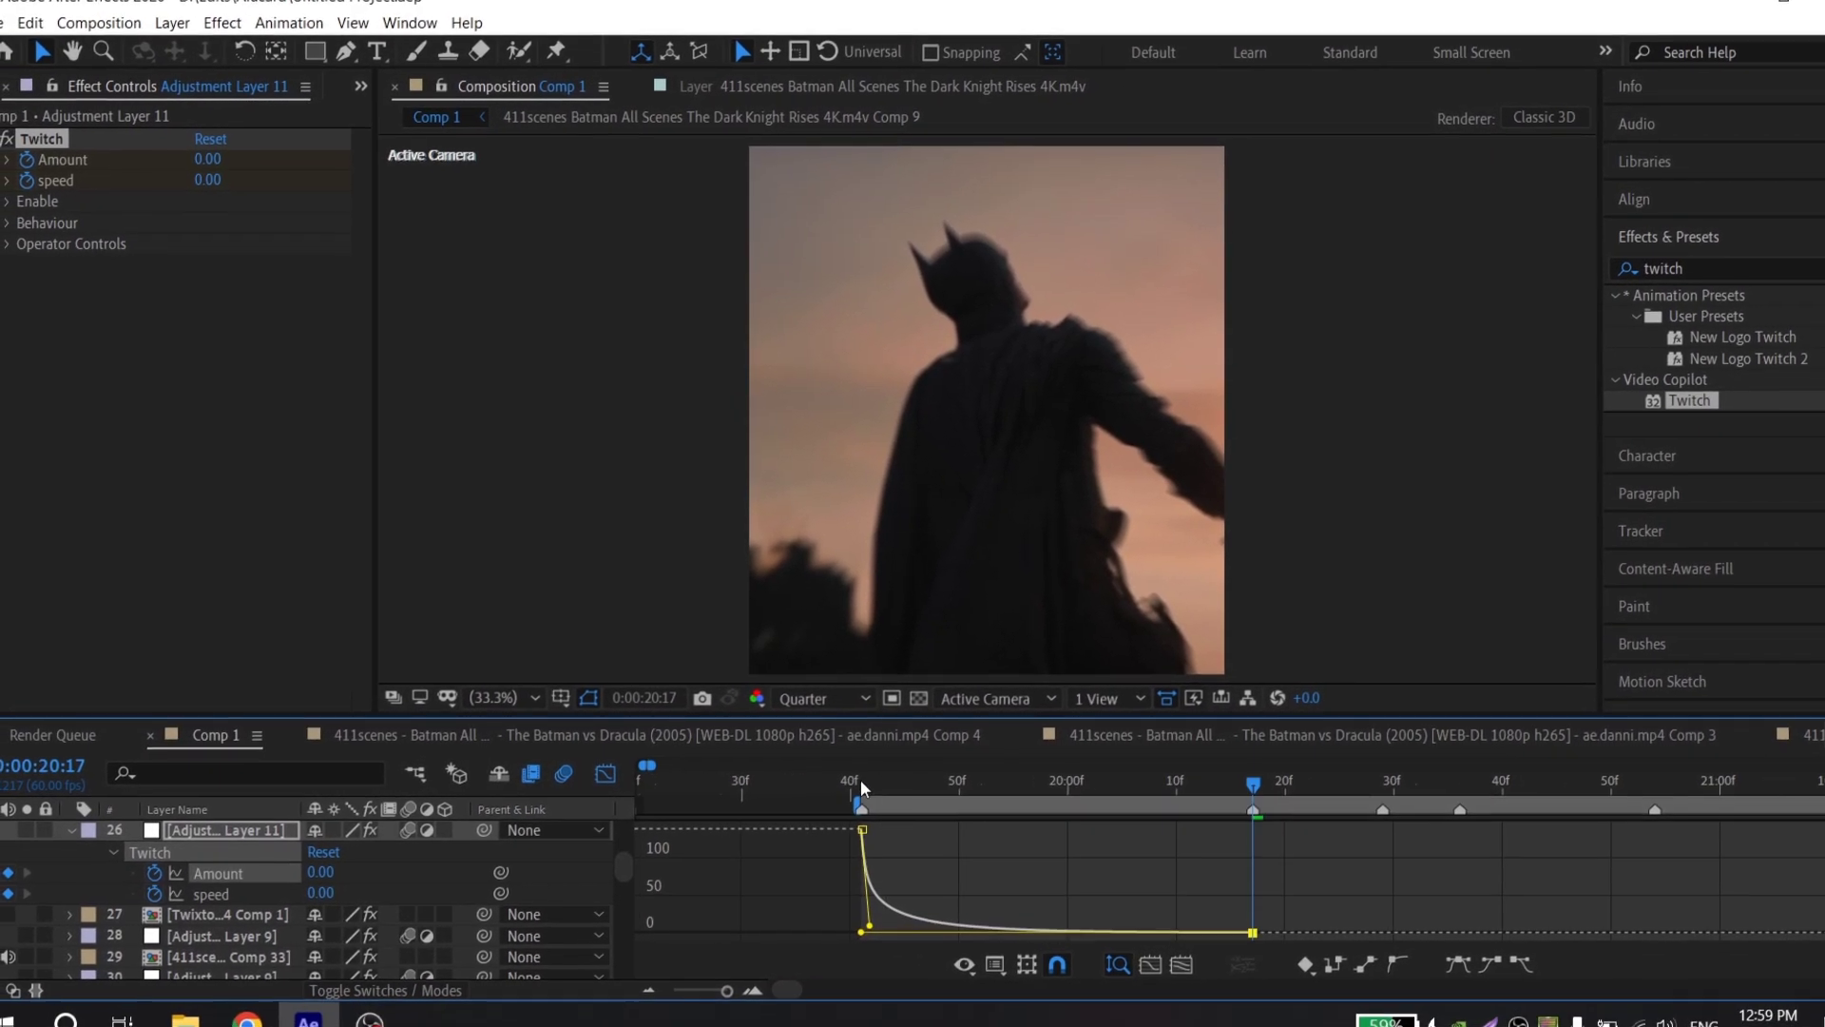
Step: Preview the Twitch animation from 0:00:19:41
{"action": "left_click", "coordinate": [830, 784]}
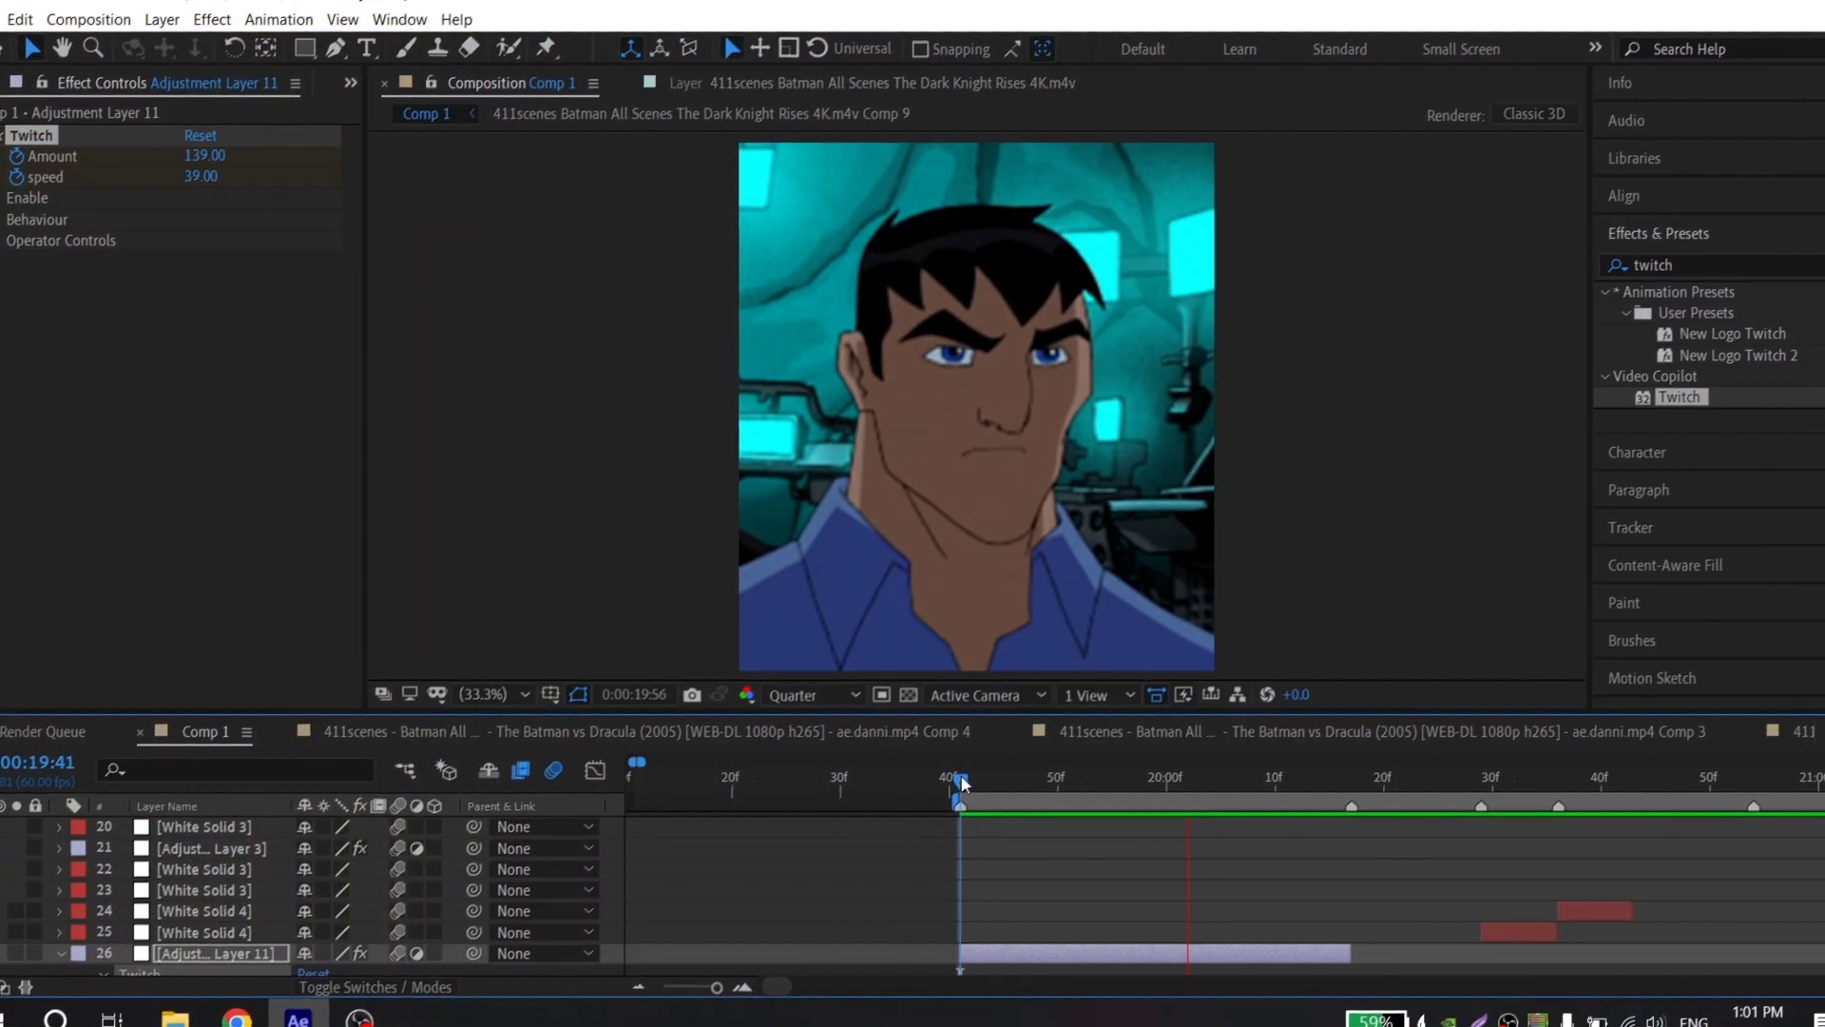
{"action": "key", "text": "space"}
{"action": "key", "text": "space"}
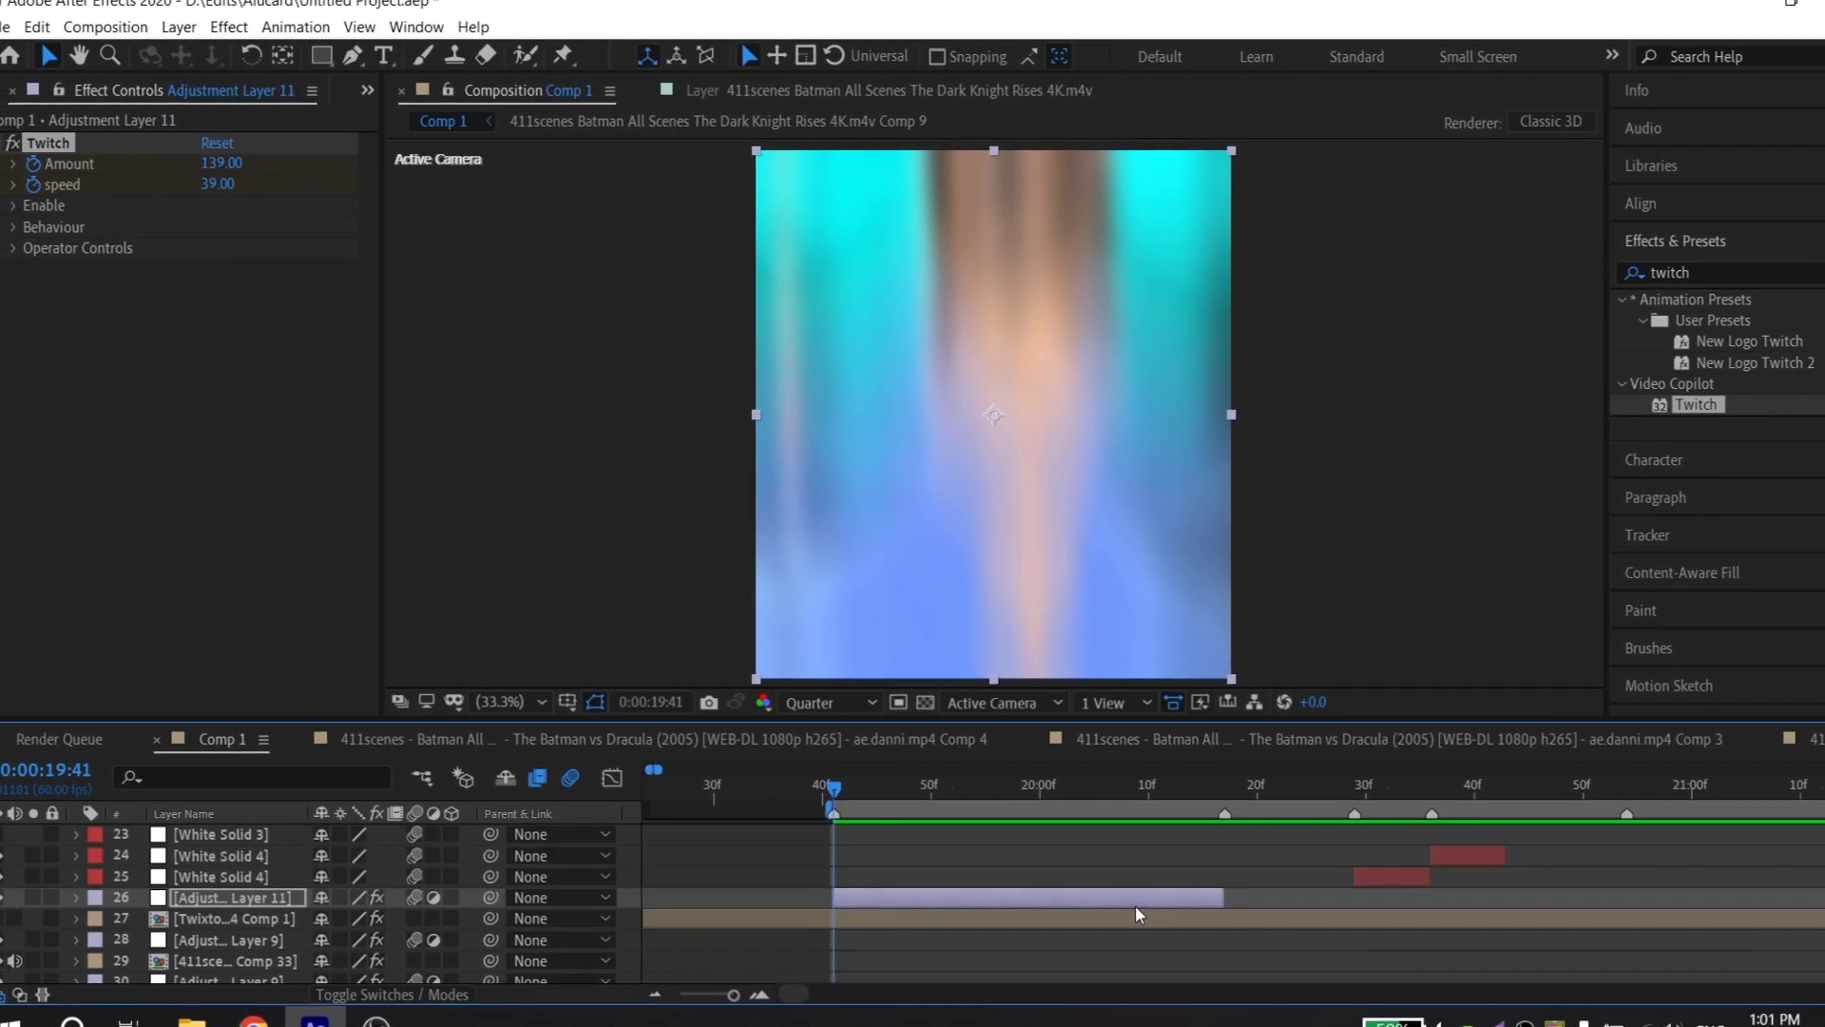
Step: Duplicate the Twitch adjustment layer and fit the copy to the next clip, from 0:00:20:17 to the following marker
{"action": "key", "text": "ctrl+d"}
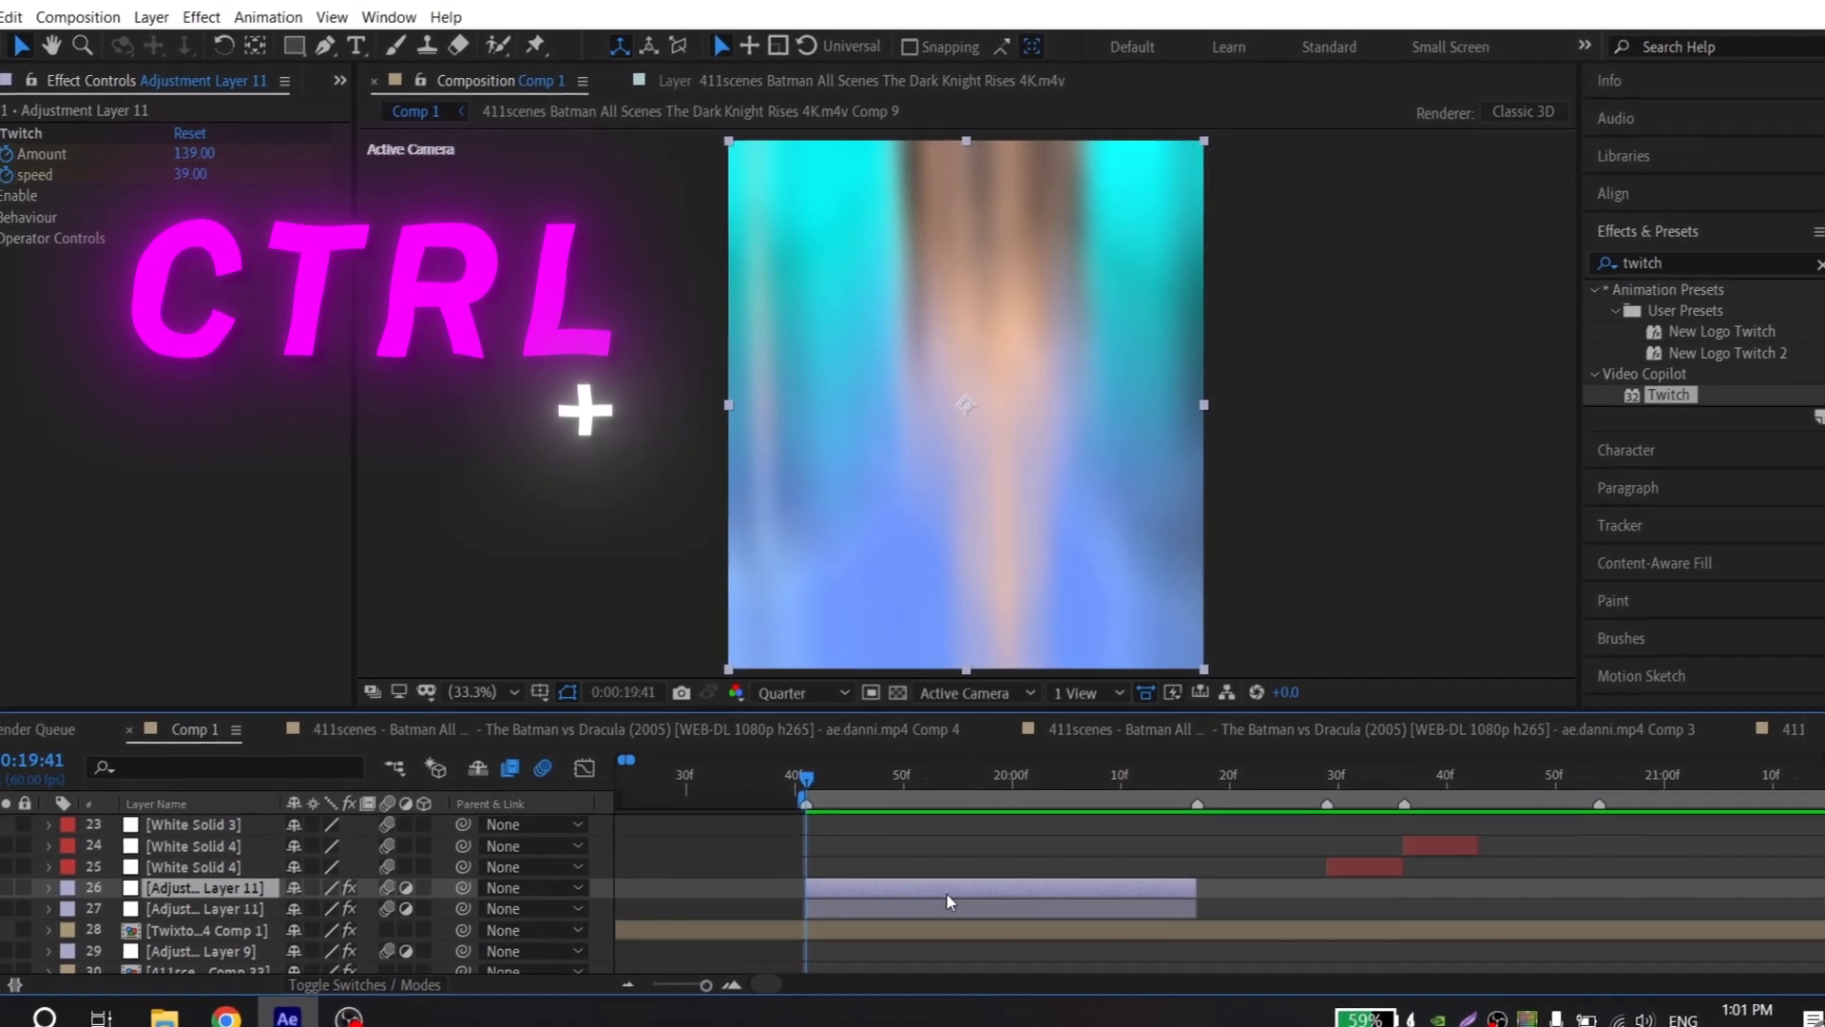
{"action": "left_click_drag", "start_coordinate": [842, 889], "coordinate": [1232, 887]}
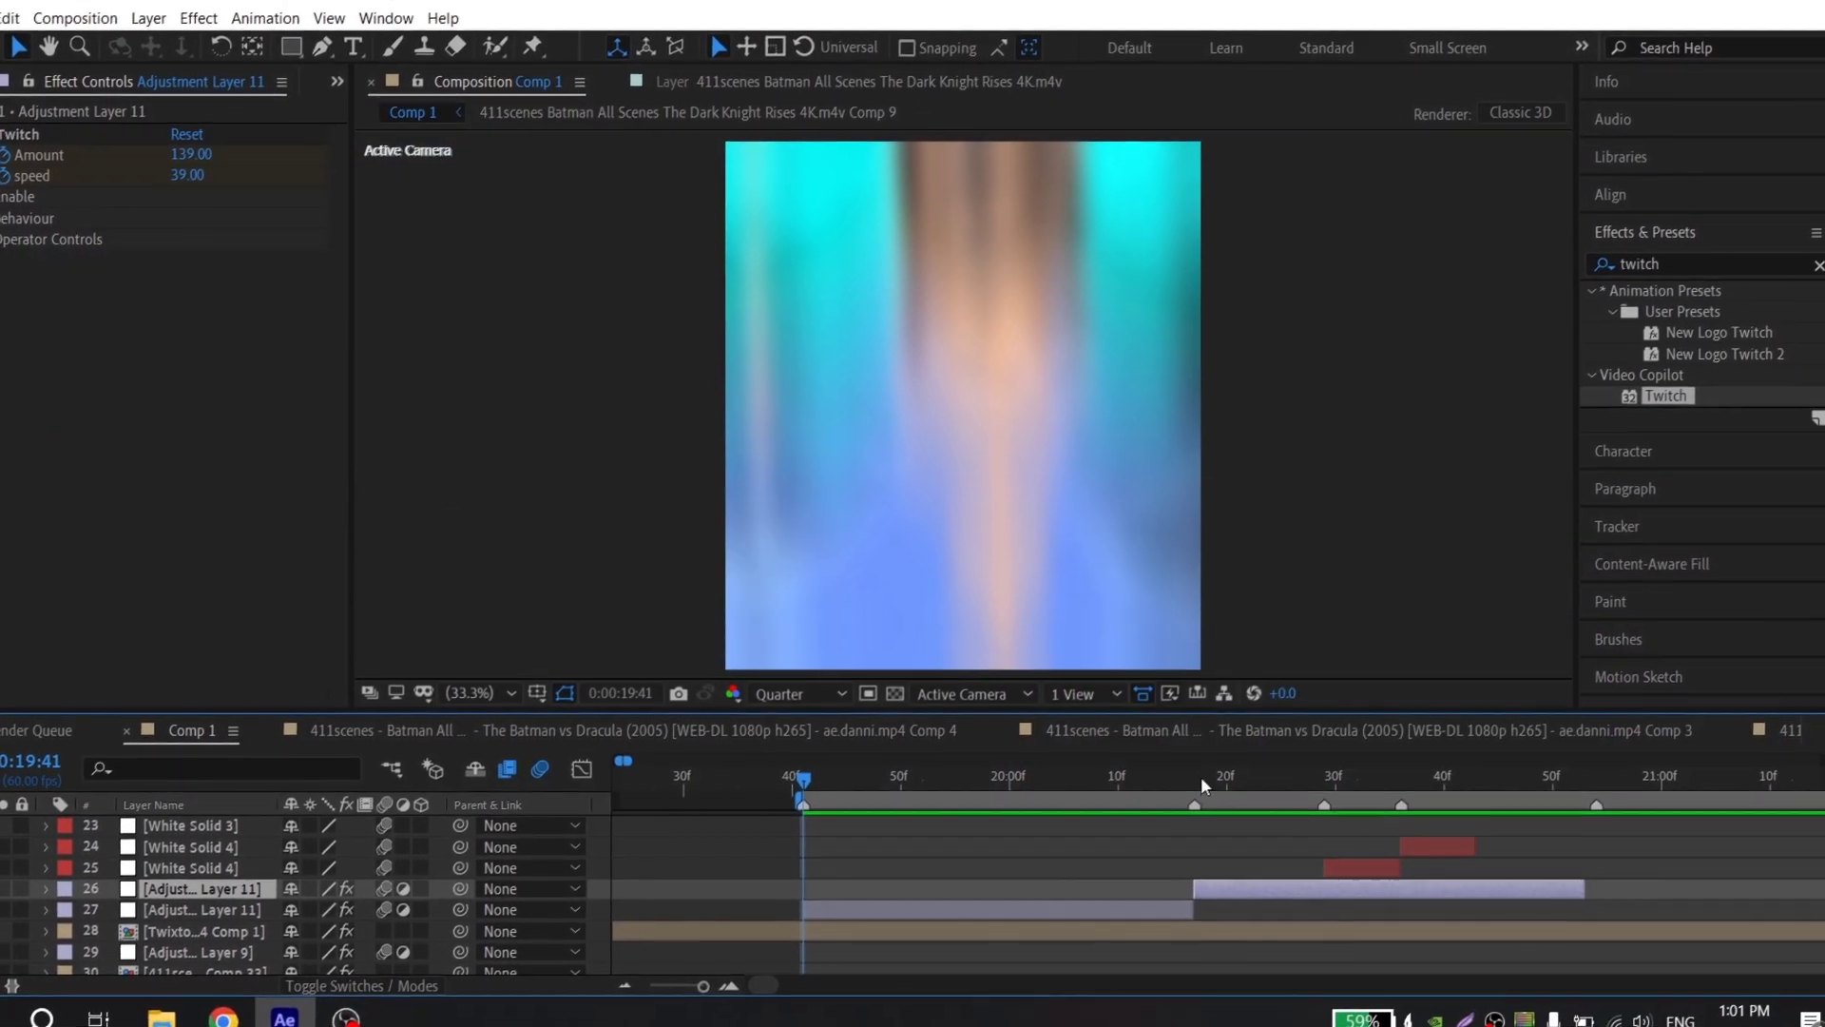
{"action": "scroll", "coordinate": [1100, 838], "scroll_direction": "down", "scroll_amount": 1}
{"action": "scroll", "coordinate": [1207, 870], "scroll_direction": "up", "scroll_amount": 1}
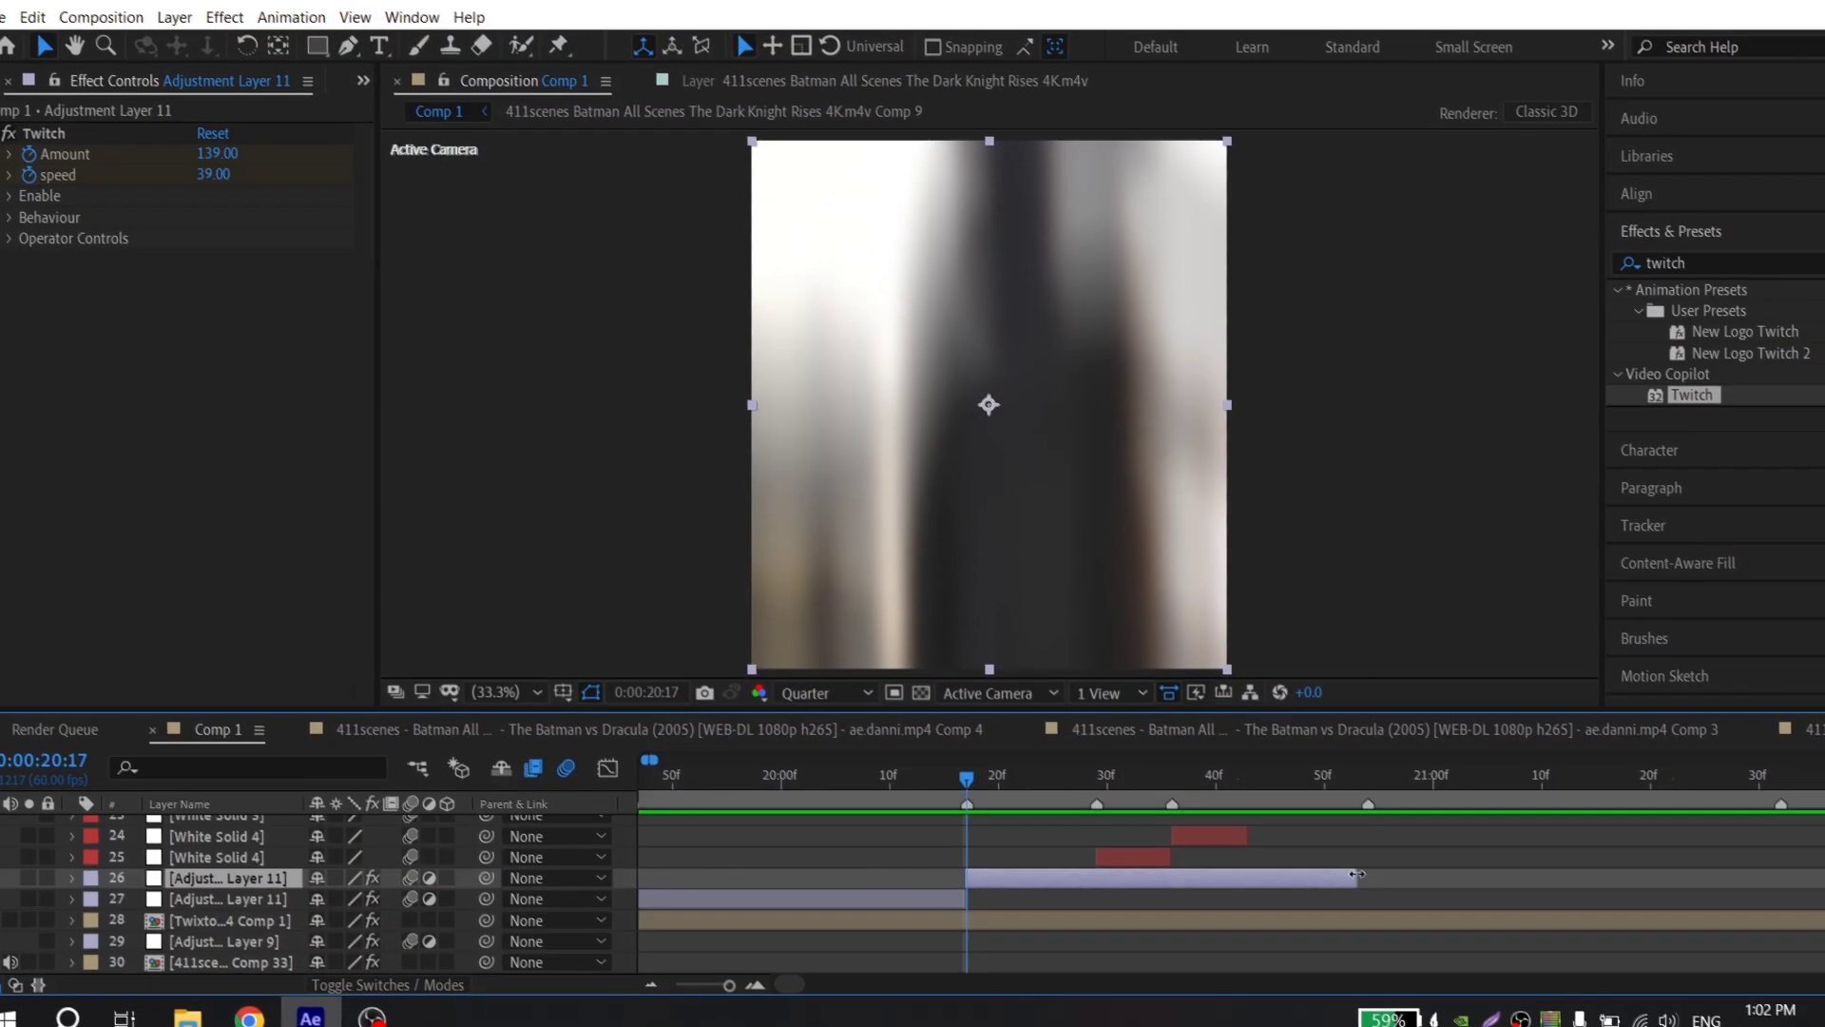
{"action": "left_click_drag", "start_coordinate": [1349, 876], "coordinate": [1258, 876]}
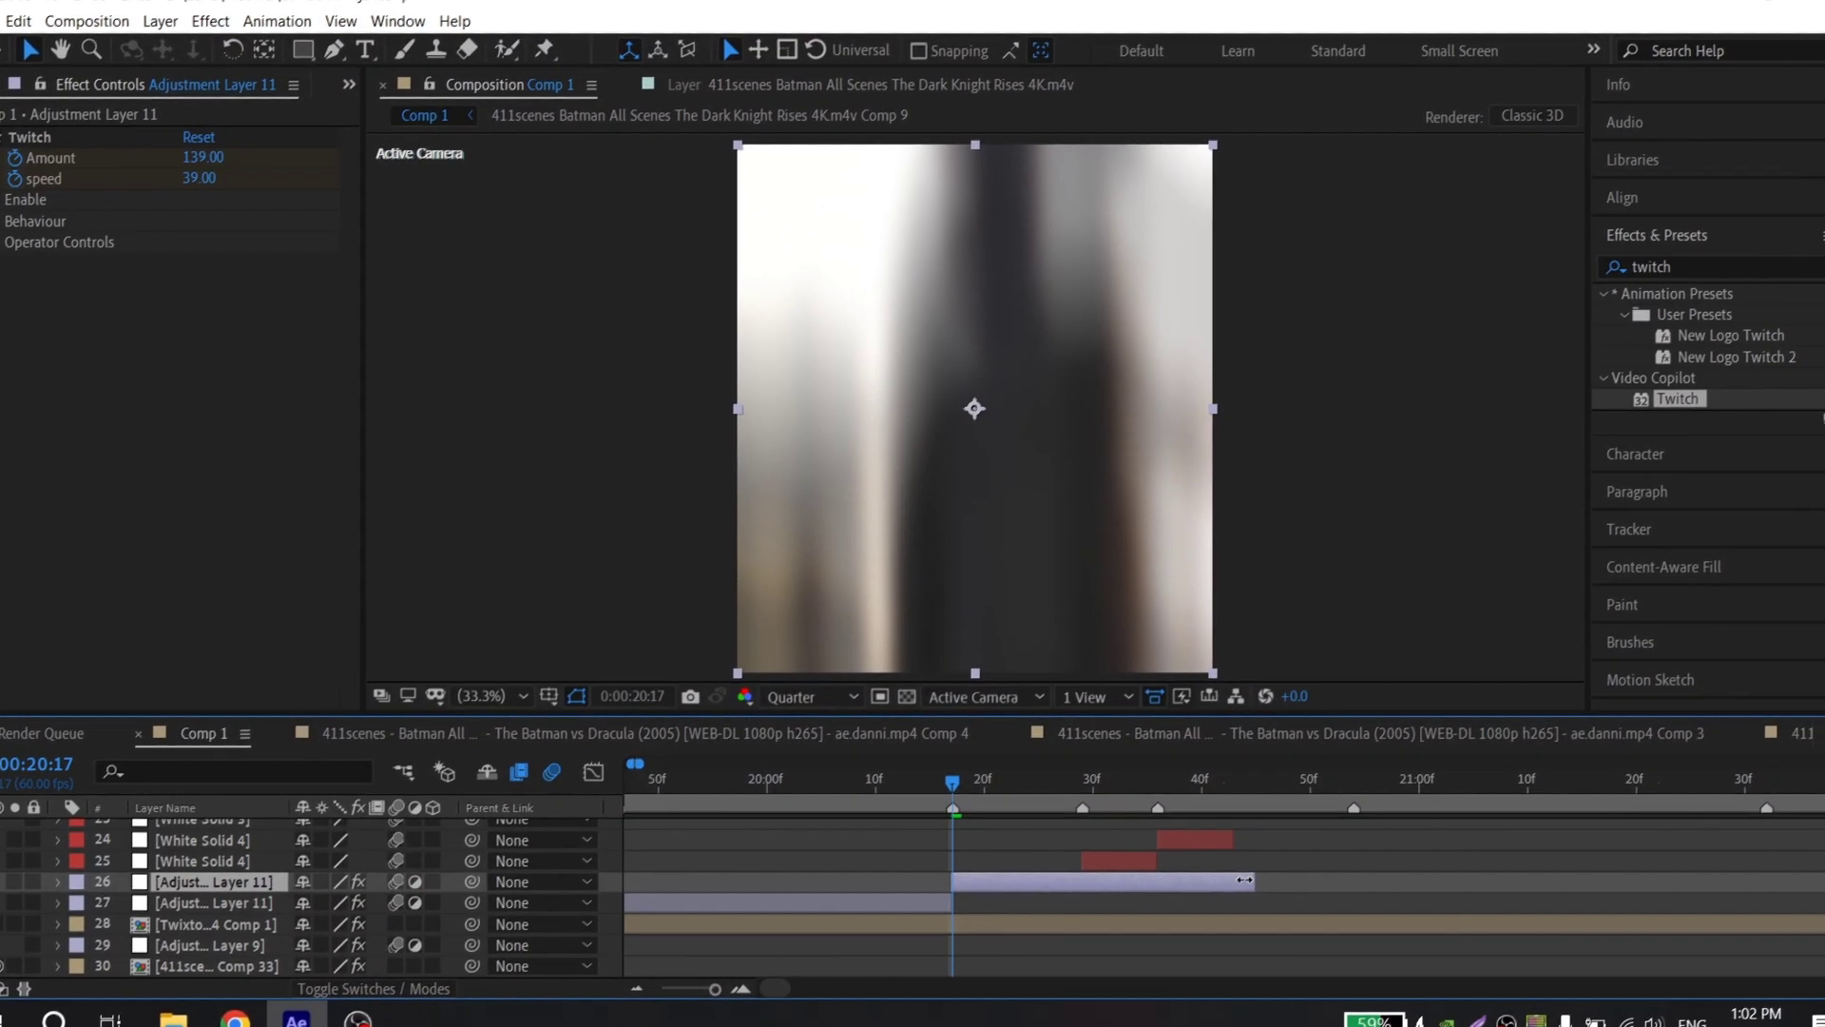
{"action": "left_click_drag", "start_coordinate": [1105, 880], "coordinate": [1077, 879]}
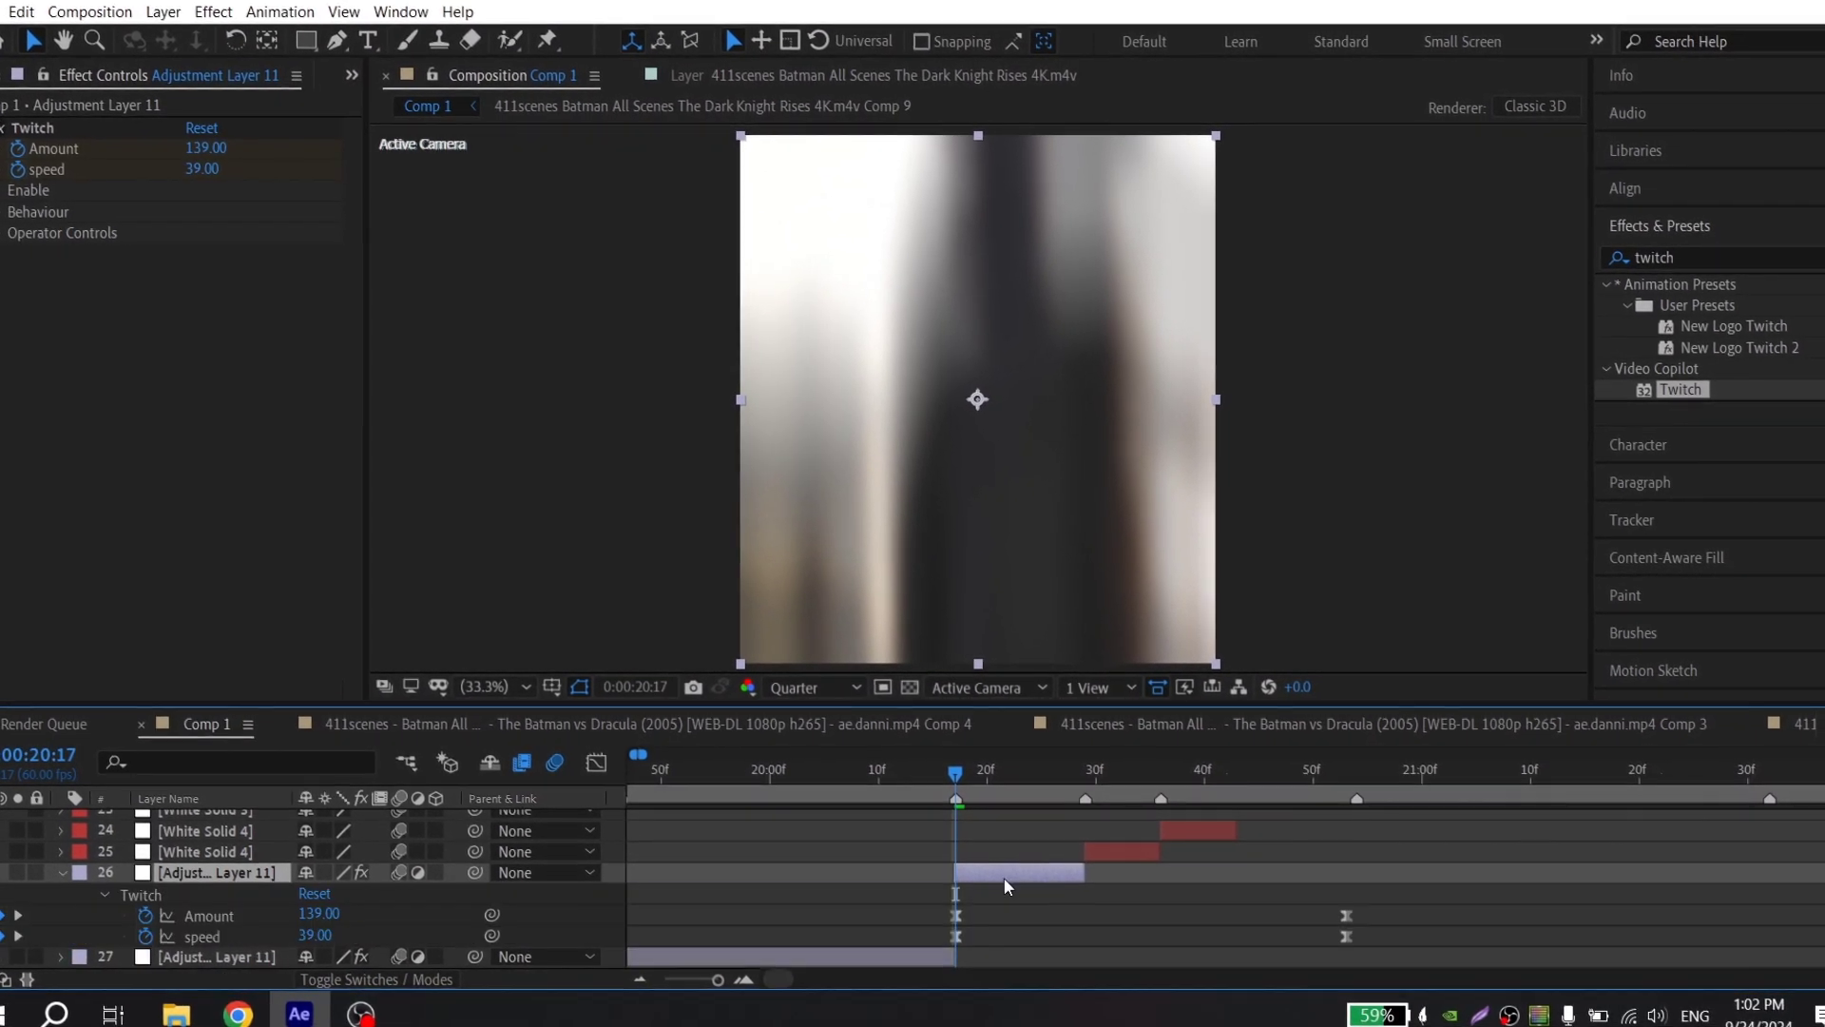
Step: Compress the Amount and speed keyframes on the Twitch layer starting at 0:00:20:17 so they fit within its shorter duration
{"action": "scroll", "coordinate": [1000, 871], "scroll_direction": "down", "scroll_amount": 3}
{"action": "left_click_drag", "start_coordinate": [919, 847], "coordinate": [1378, 894]}
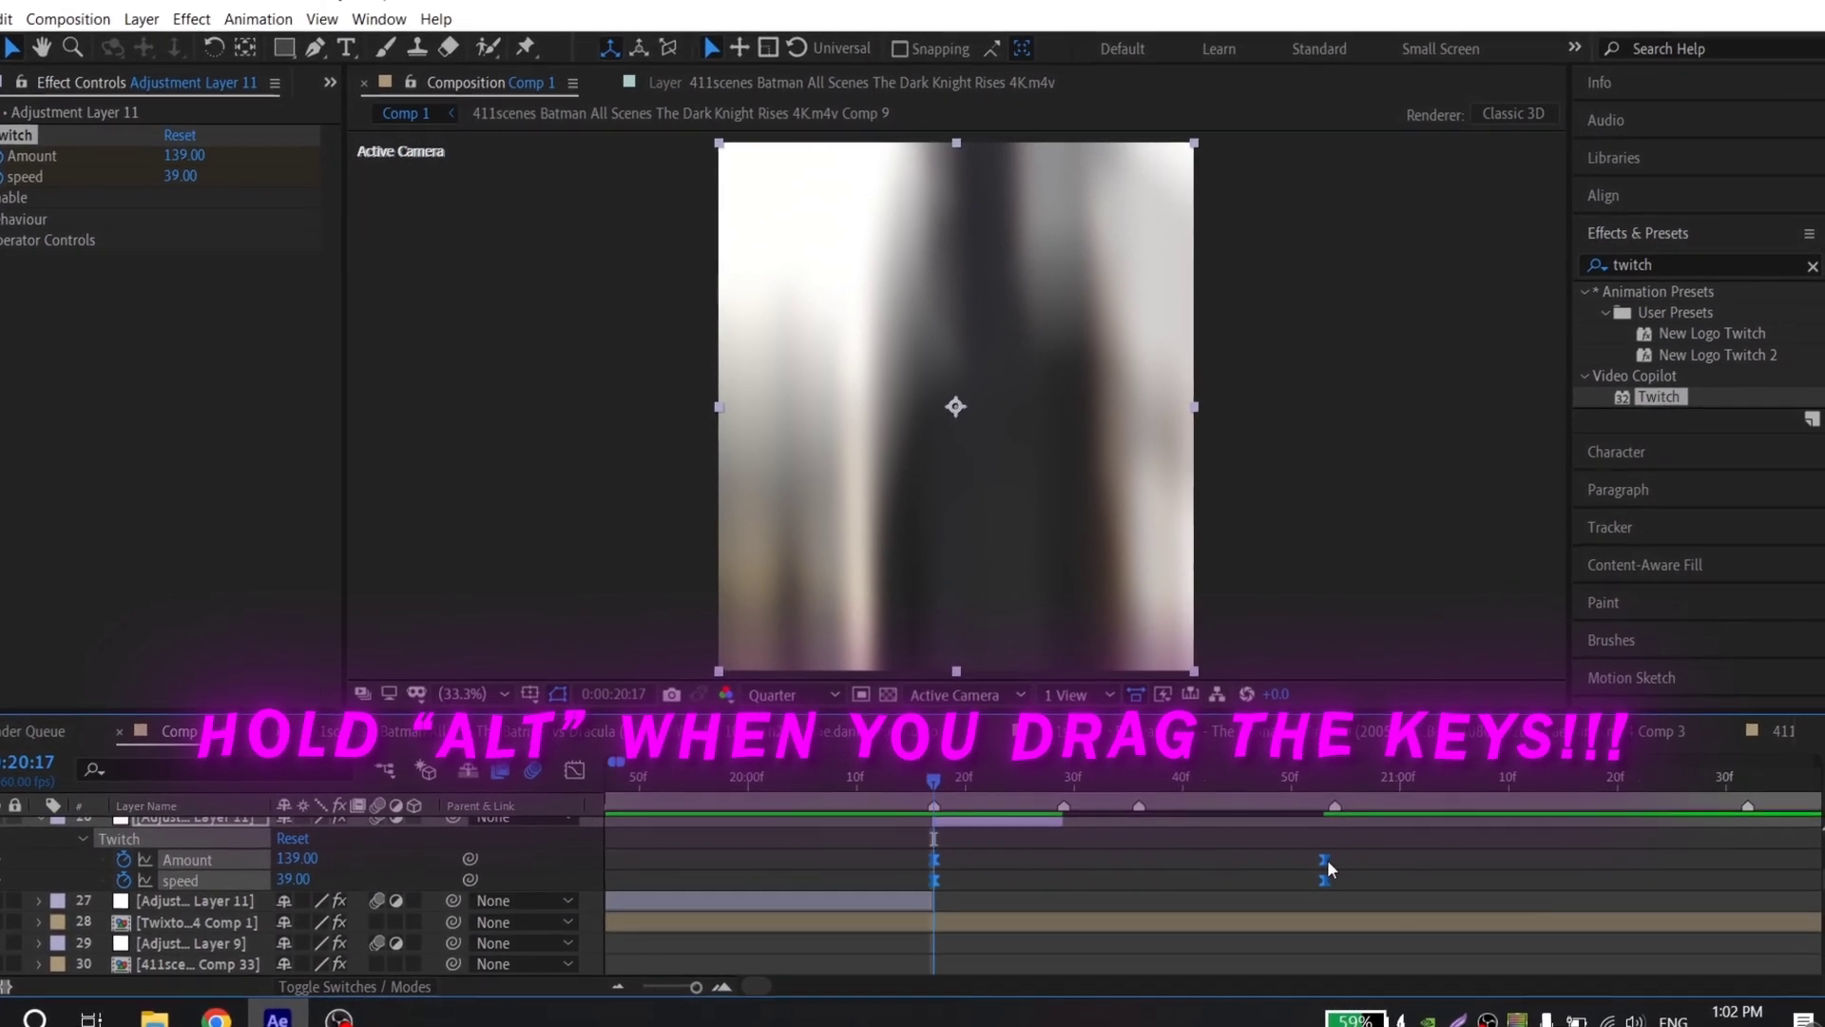
{"action": "left_click_drag", "start_coordinate": [1114, 871], "coordinate": [1073, 862]}
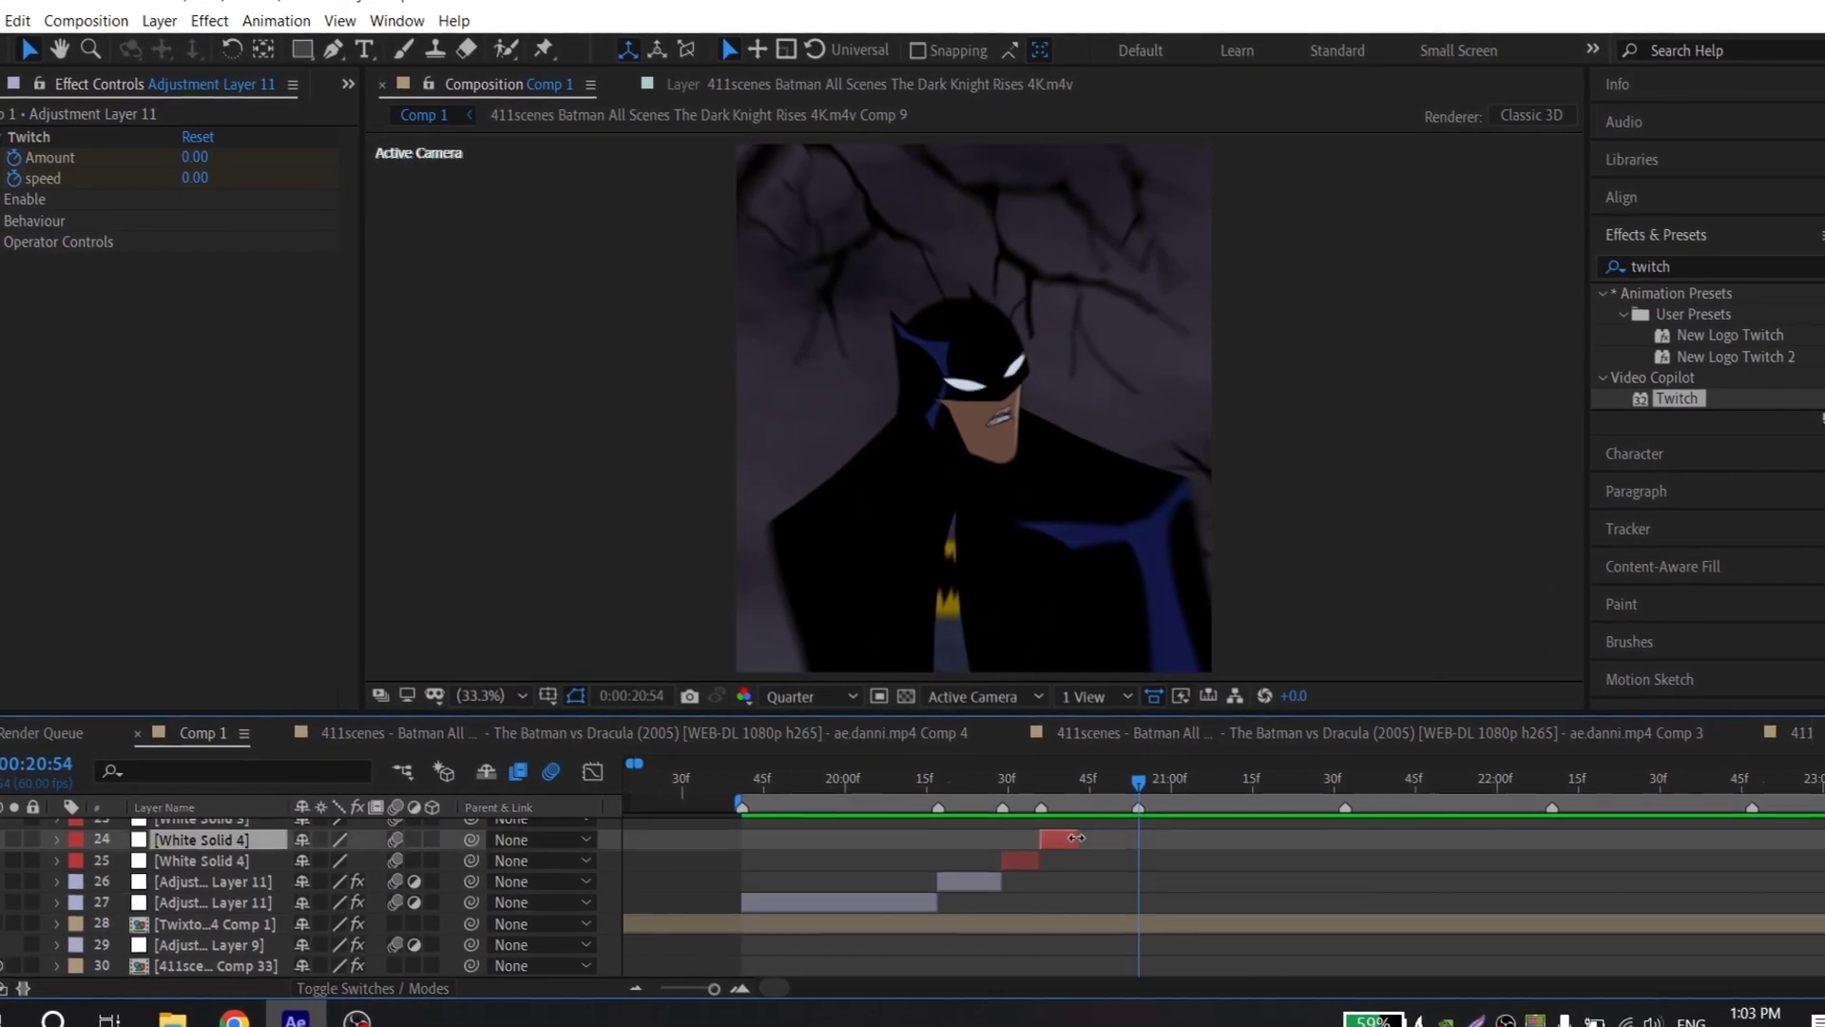
Step: Paste another copy of the Twitch adjustment layer starting at 0:00:20:54 and preview the edit
{"action": "key", "text": "ctrl+v"}
{"action": "left_click_drag", "start_coordinate": [1164, 837], "coordinate": [1234, 837]}
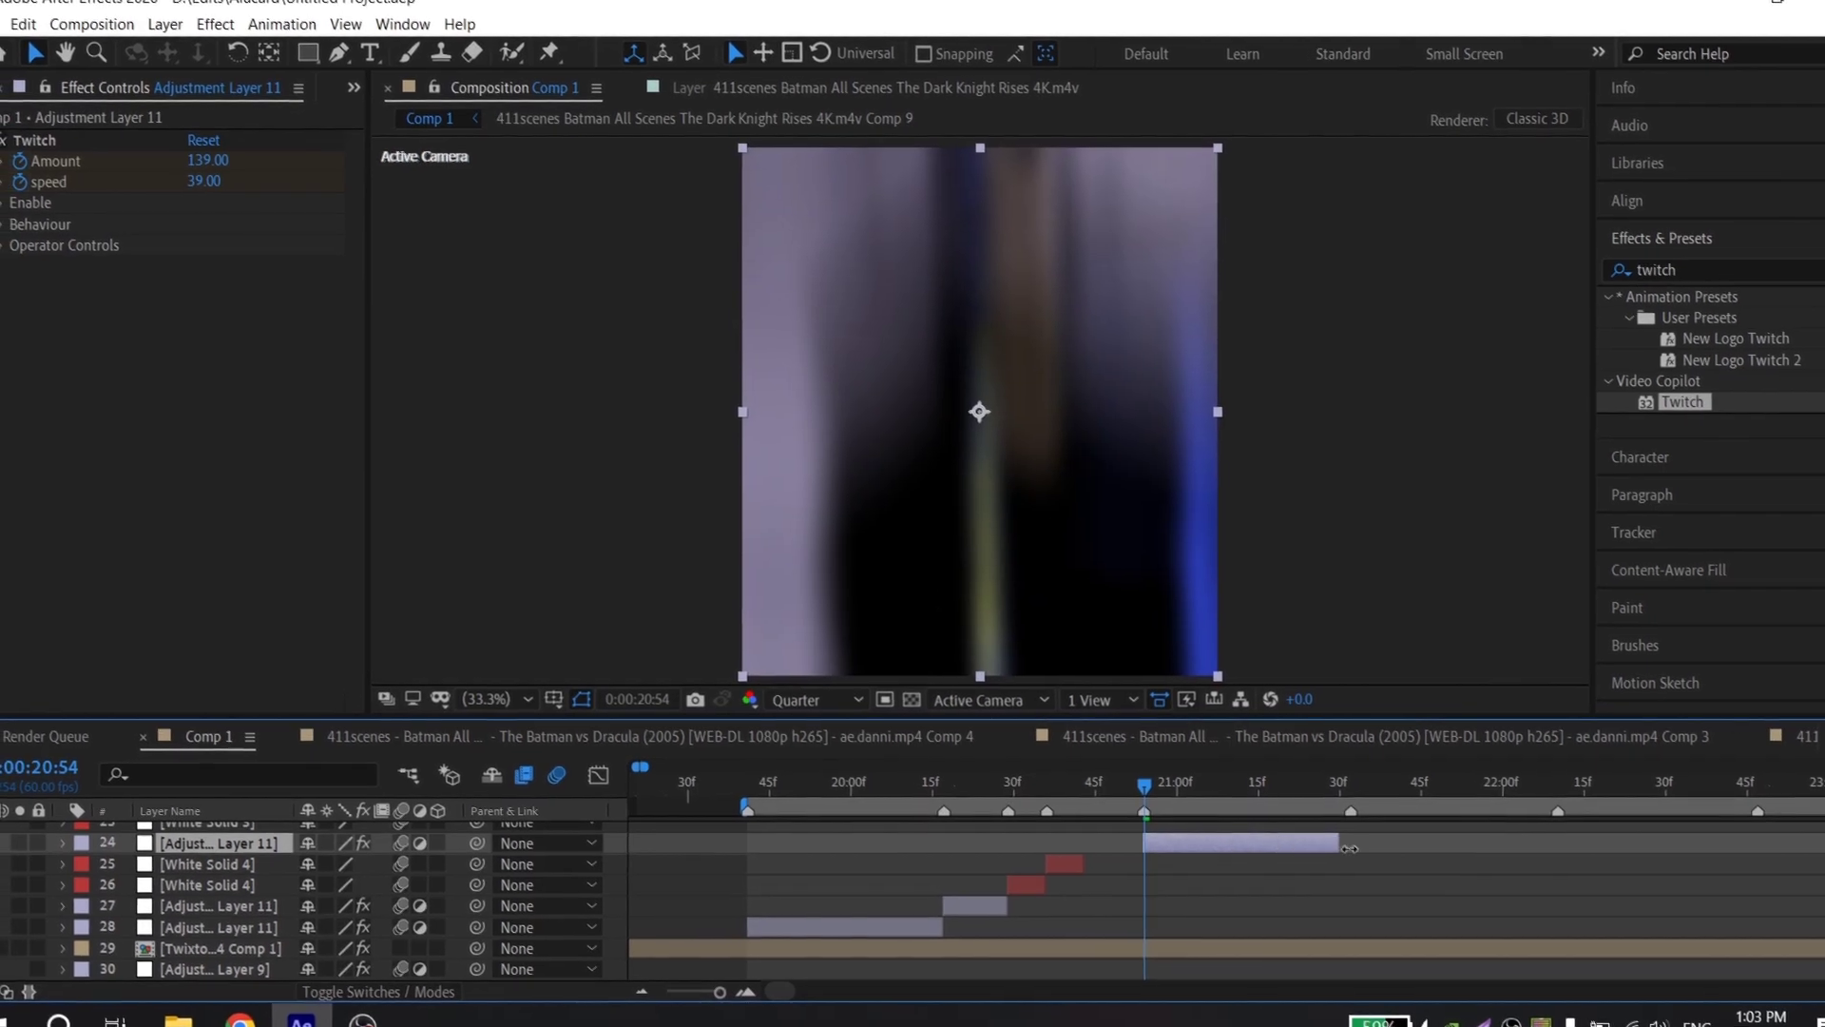
{"action": "scroll", "coordinate": [1340, 842], "scroll_direction": "up", "scroll_amount": 2}
{"action": "key", "text": "space"}
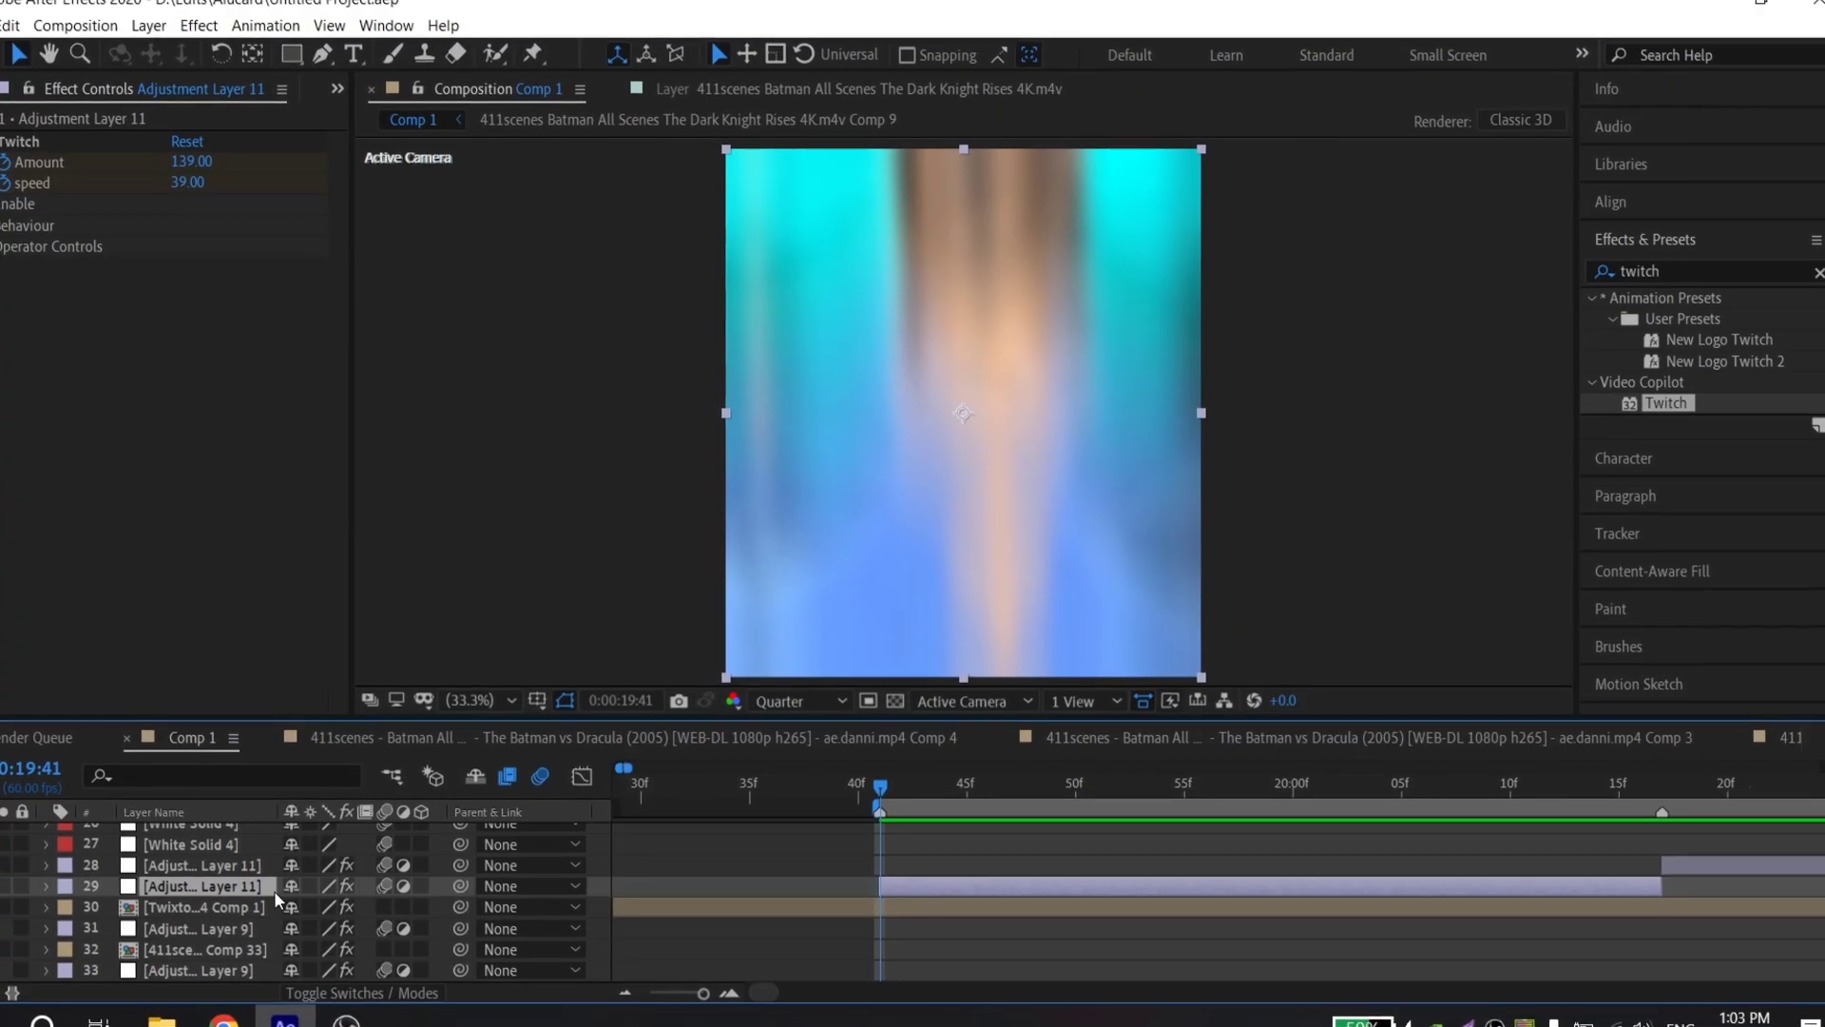
Step: Create a white 1440 × 1600 px solid above the first Twitch layer and remove its portion before 0:00:19:41
{"action": "right_click", "coordinate": [123, 633]}
{"action": "mouse_move", "coordinate": [304, 643]}
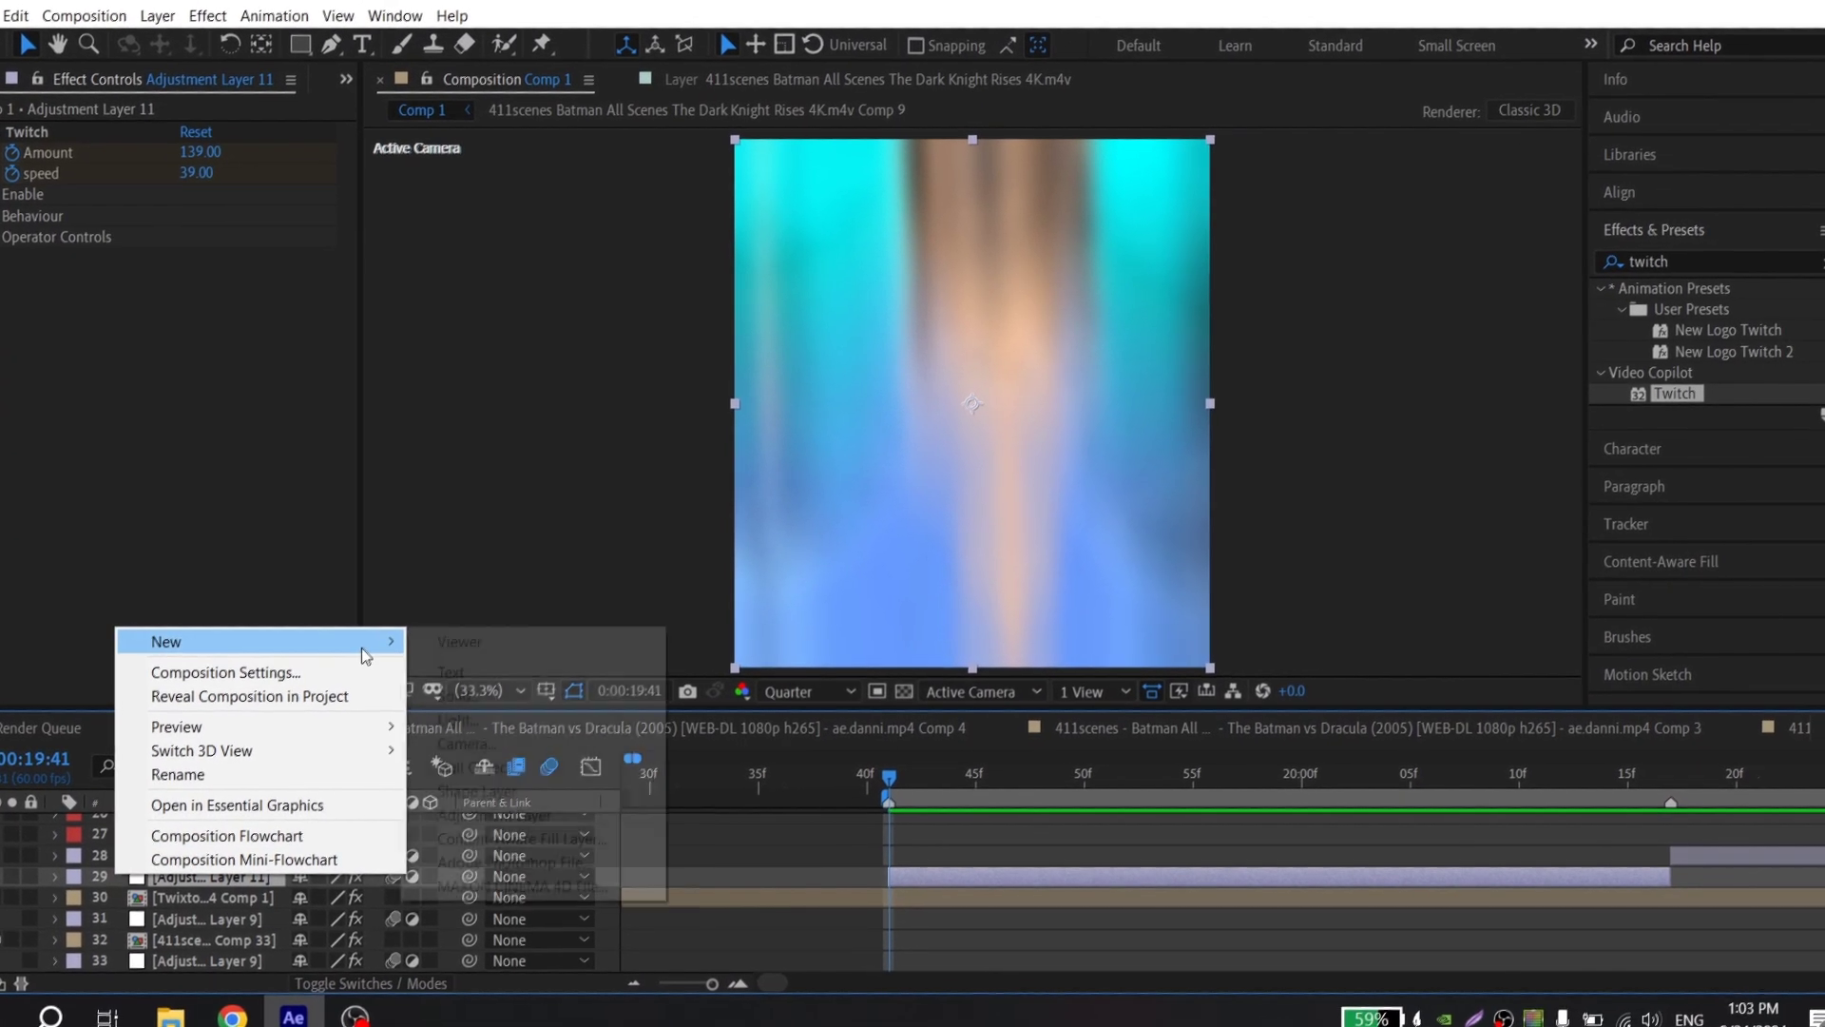
{"action": "left_click", "coordinate": [522, 698]}
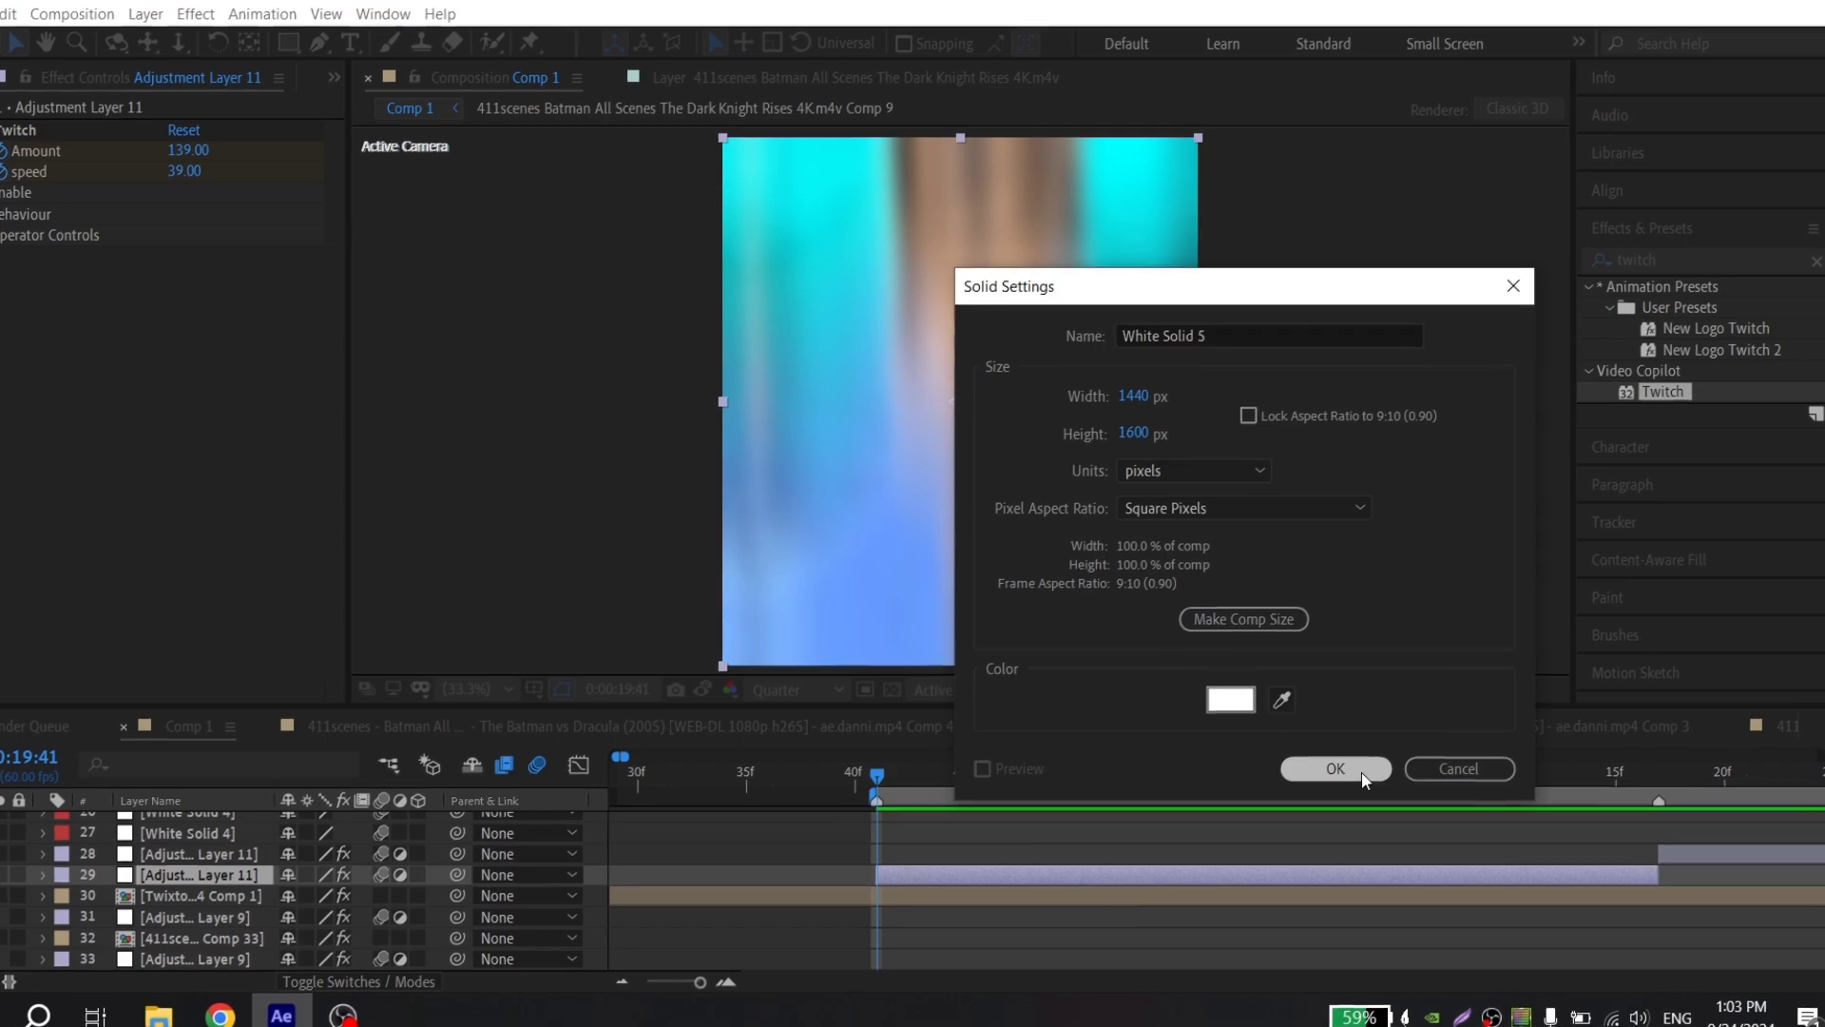
{"action": "left_click", "coordinate": [1348, 766]}
{"action": "key", "text": "ctrl+shift+d"}
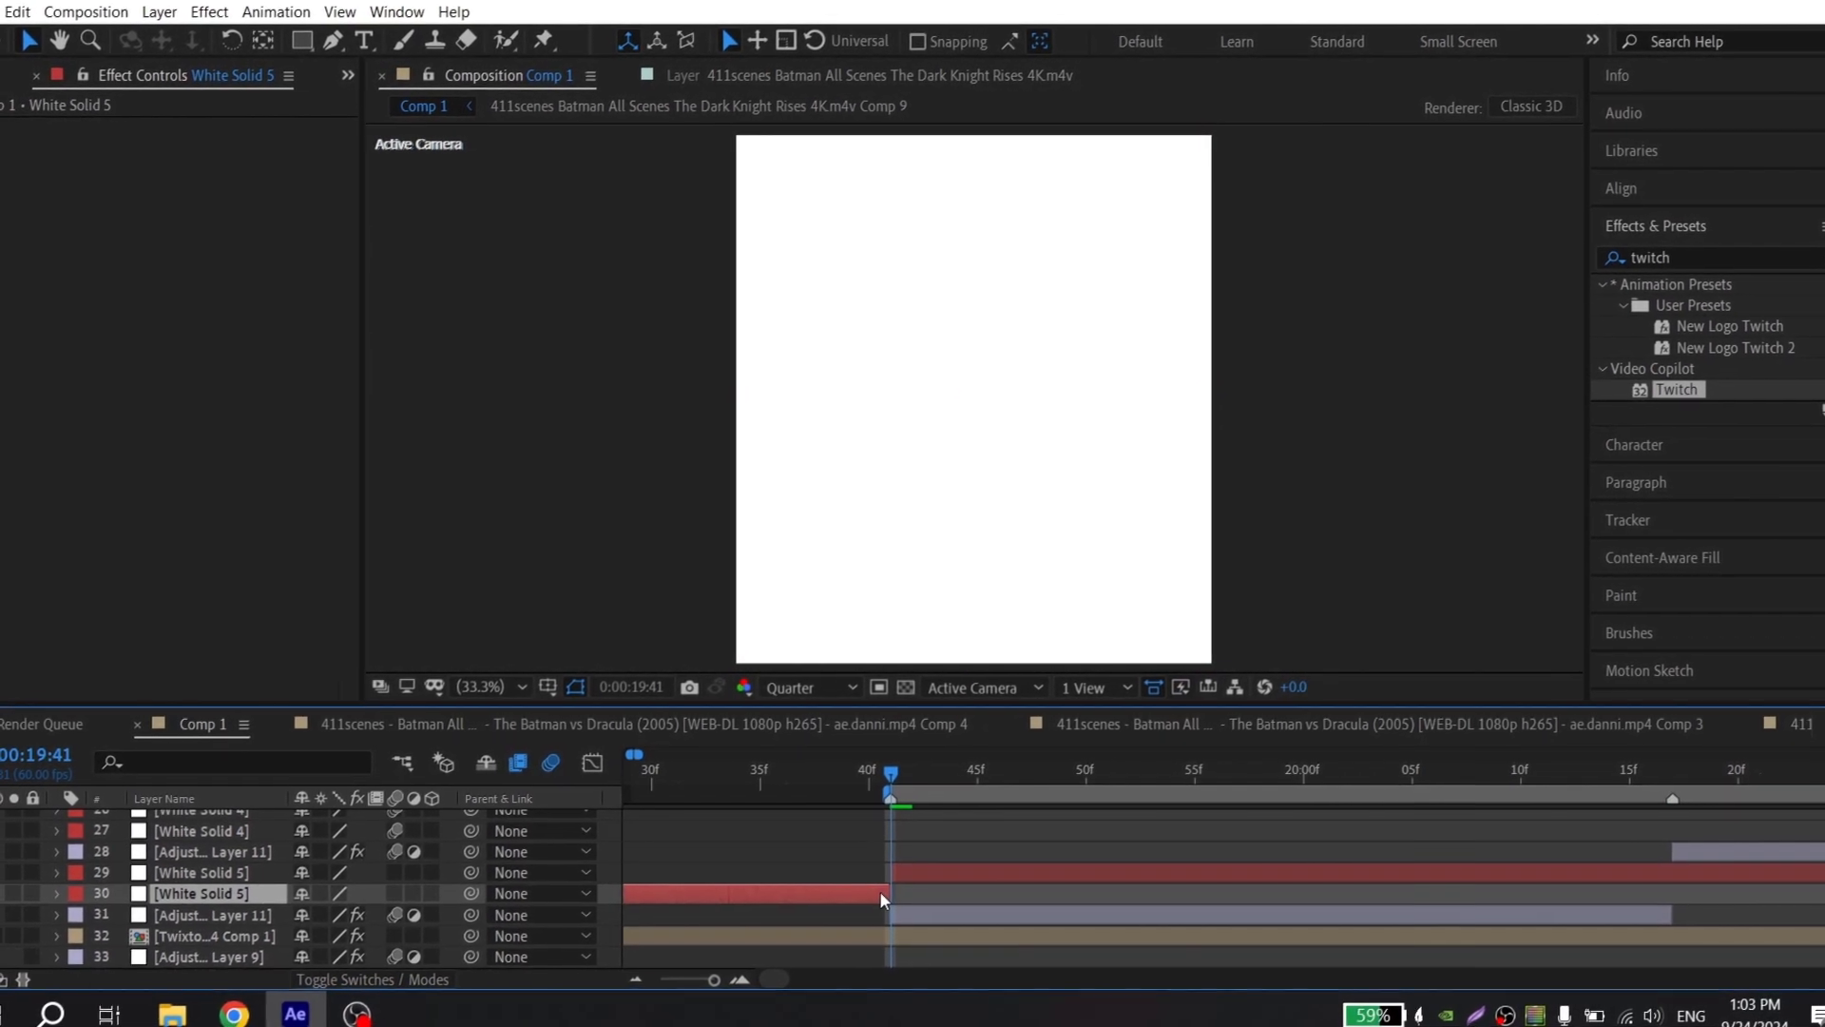
{"action": "key", "text": "Delete"}
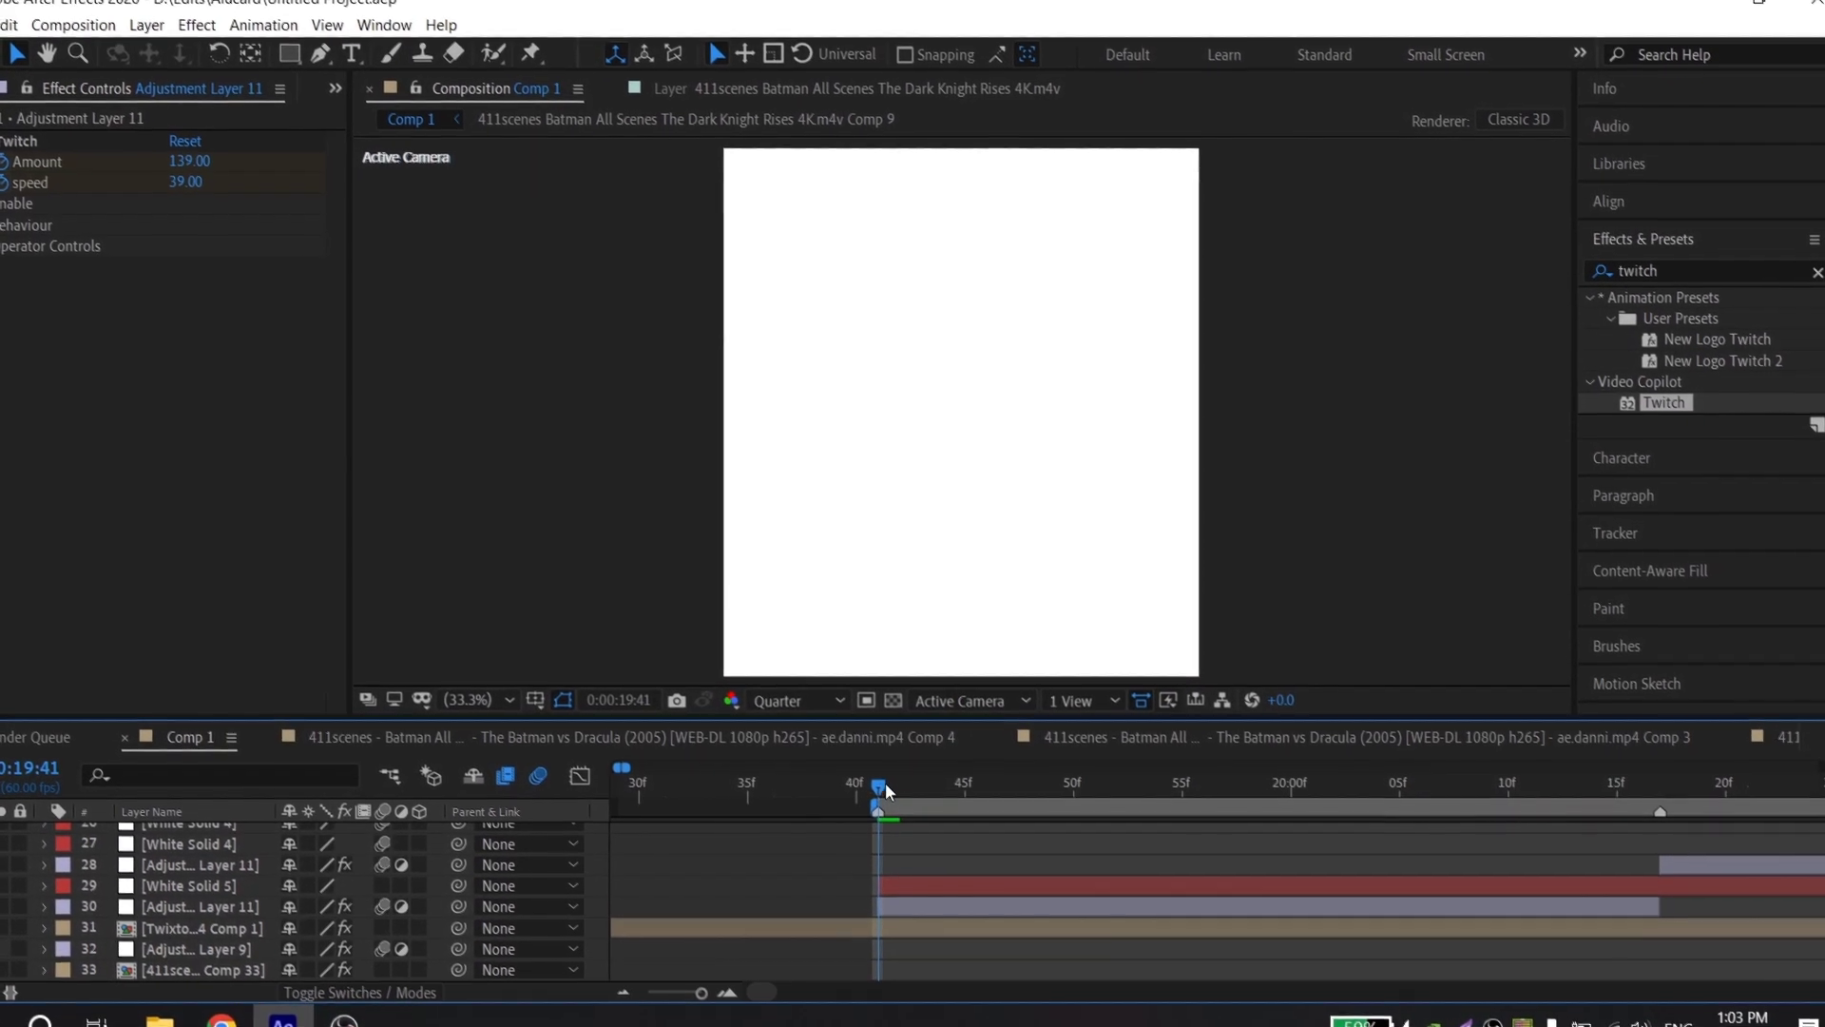
Step: Cut the white solid at 0:00:19:46 and delete the portion after it
{"action": "left_click_drag", "start_coordinate": [886, 783], "coordinate": [990, 774]}
{"action": "left_click", "coordinate": [1009, 874]}
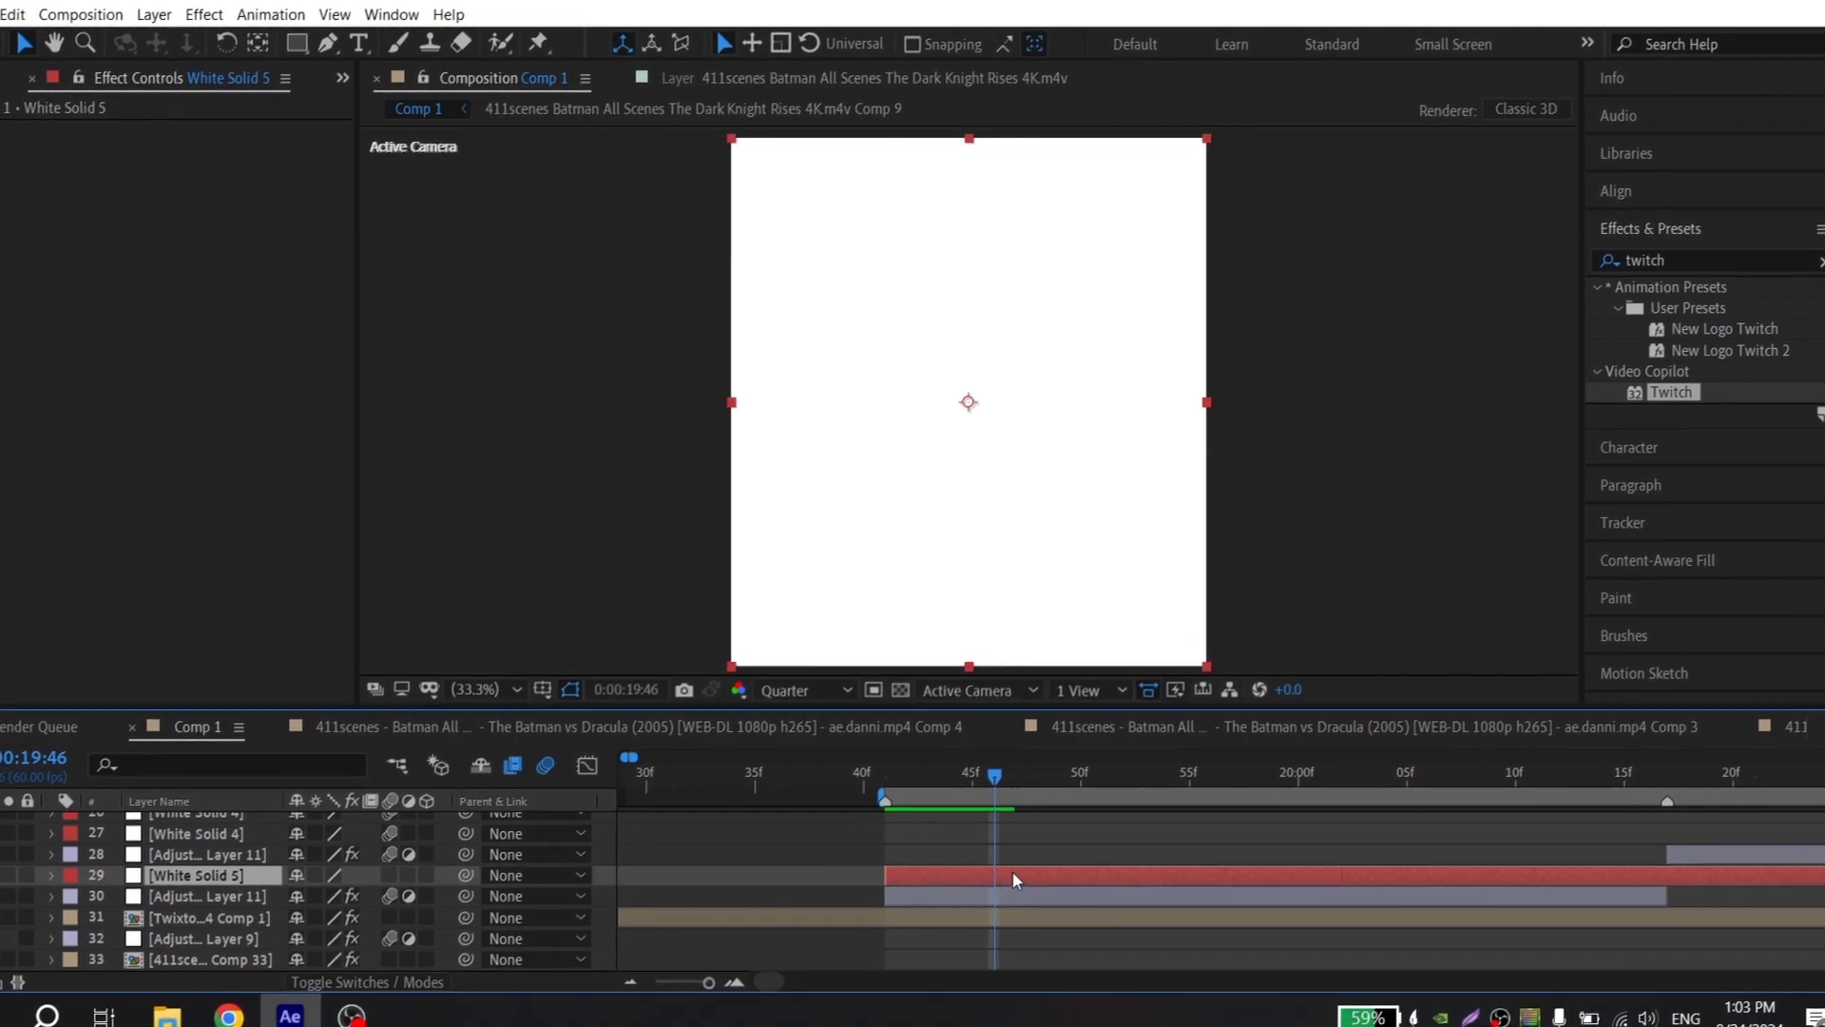
{"action": "key", "text": "ctrl+shift+d"}
{"action": "key", "text": "Delete"}
Step: Keyframe the white solid's Opacity from 100% at 0:00:19:41 to 0% at 0:00:19:46
{"action": "left_click", "coordinate": [890, 772]}
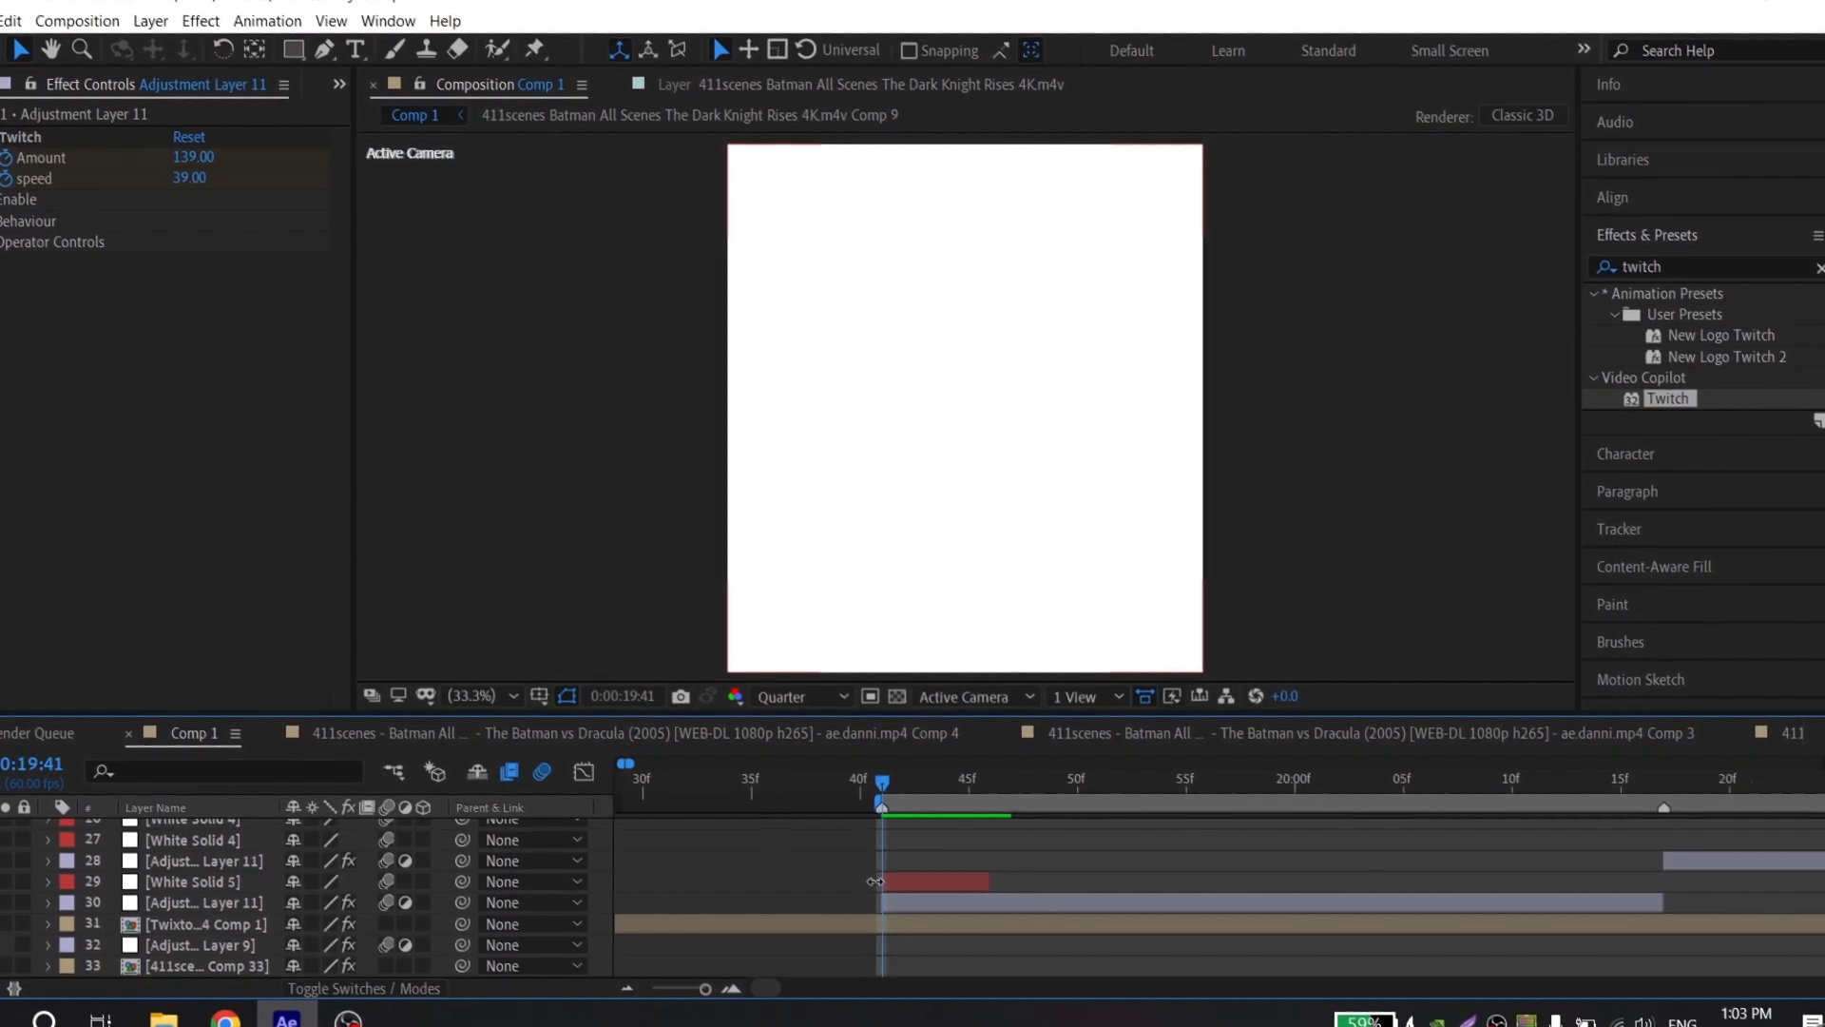
{"action": "left_click", "coordinate": [913, 870]}
{"action": "key", "text": "t"}
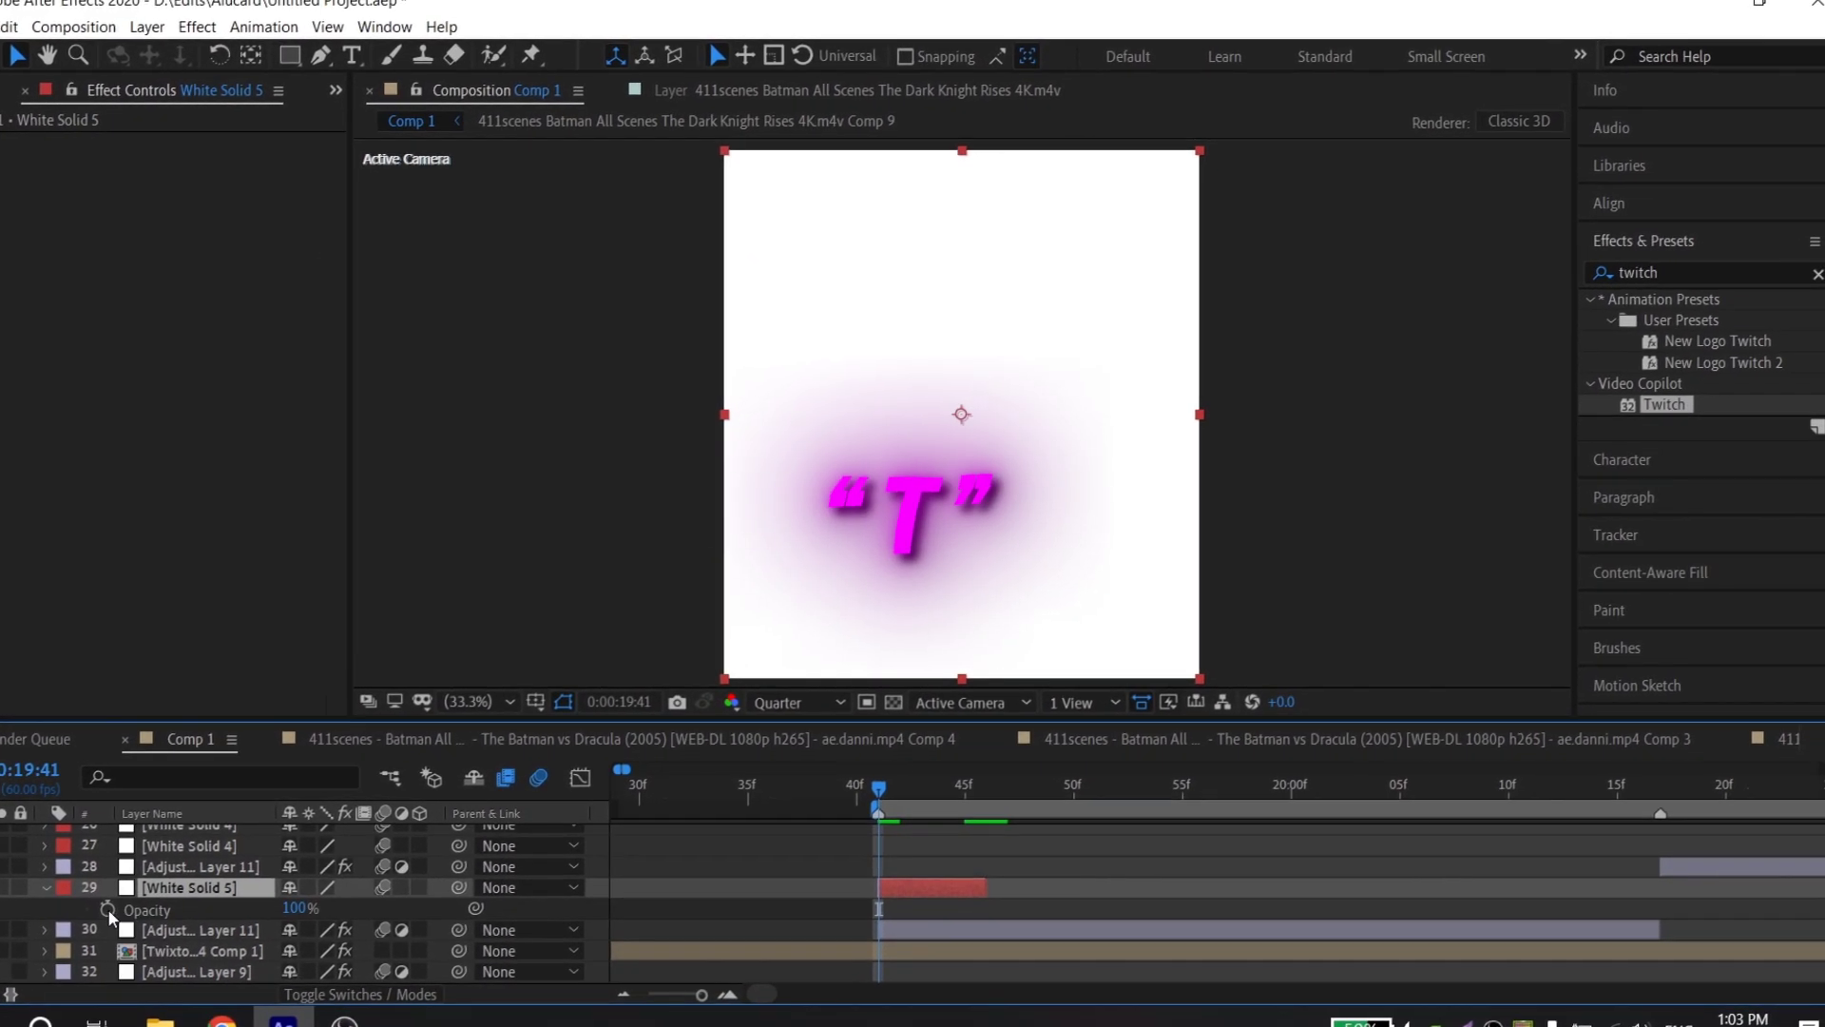
{"action": "left_click", "coordinate": [135, 898]}
{"action": "left_click", "coordinate": [1008, 779]}
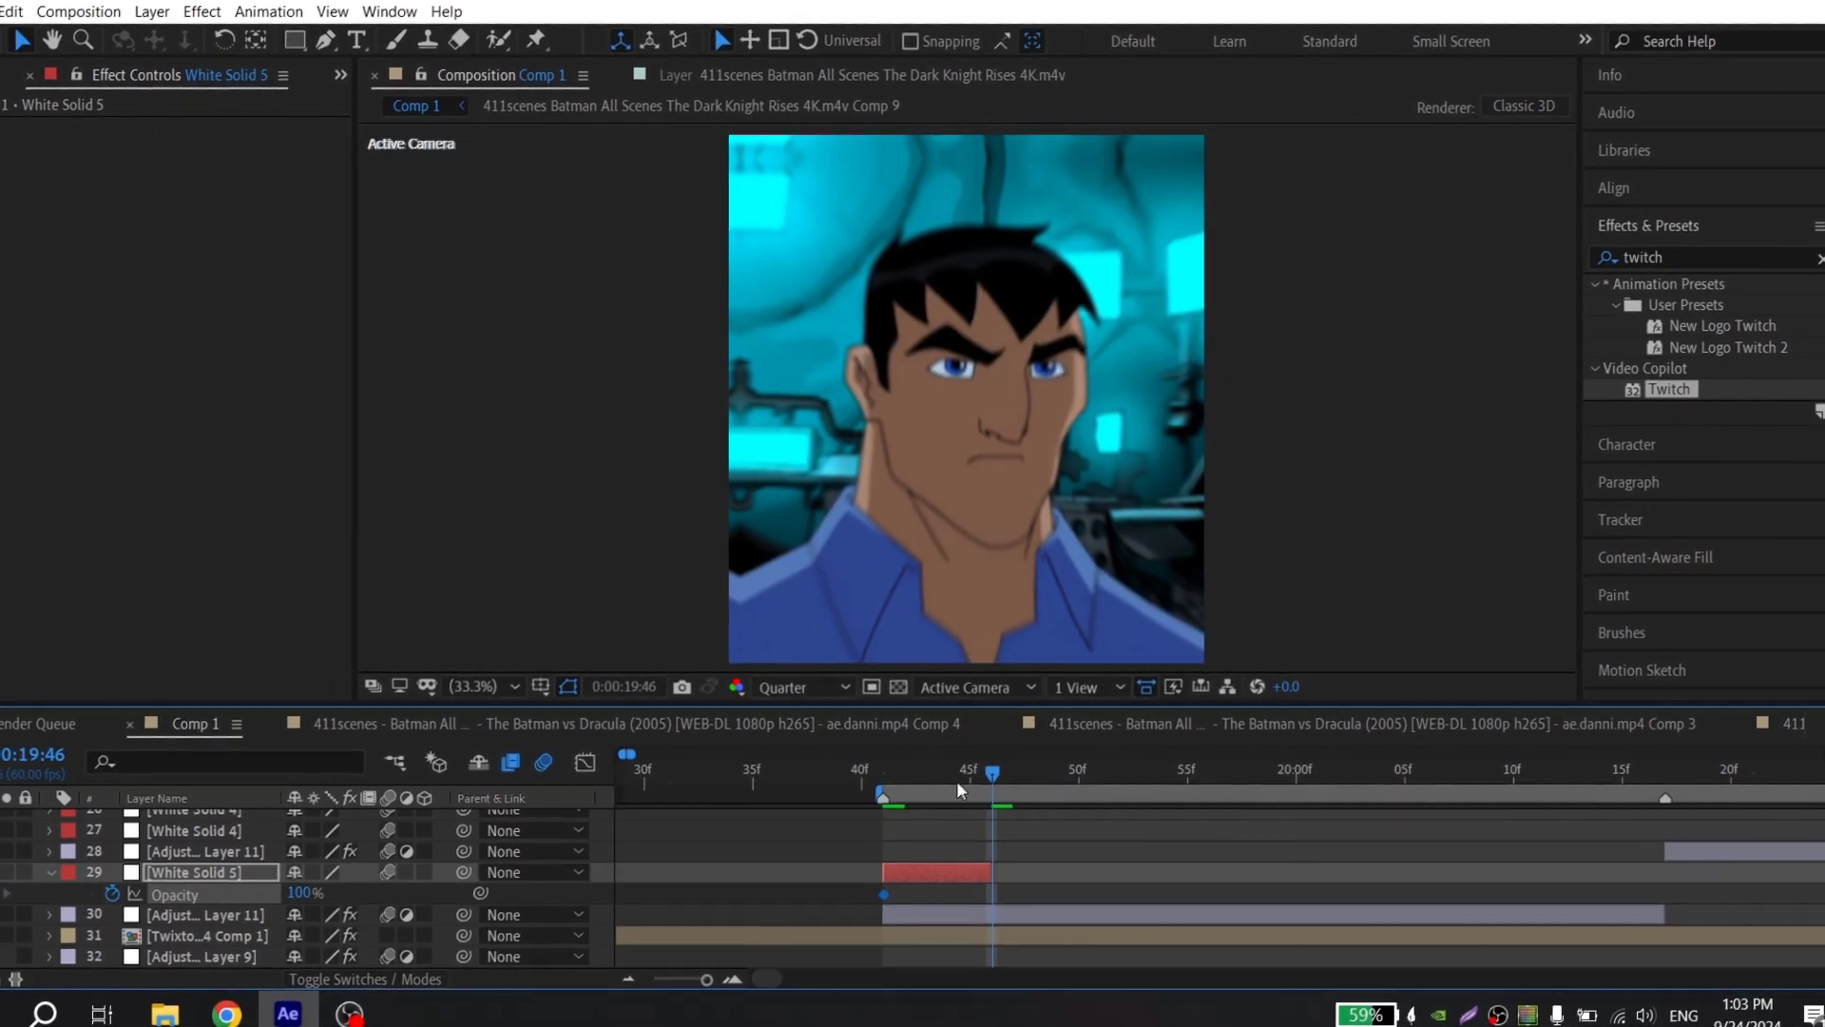
{"action": "left_click_drag", "start_coordinate": [320, 904], "coordinate": [214, 904]}
Step: Apply Easy Ease to both Opacity keyframes and reshape the speed graph so the fade is fastest at the start
{"action": "left_click_drag", "start_coordinate": [1021, 879], "coordinate": [804, 921]}
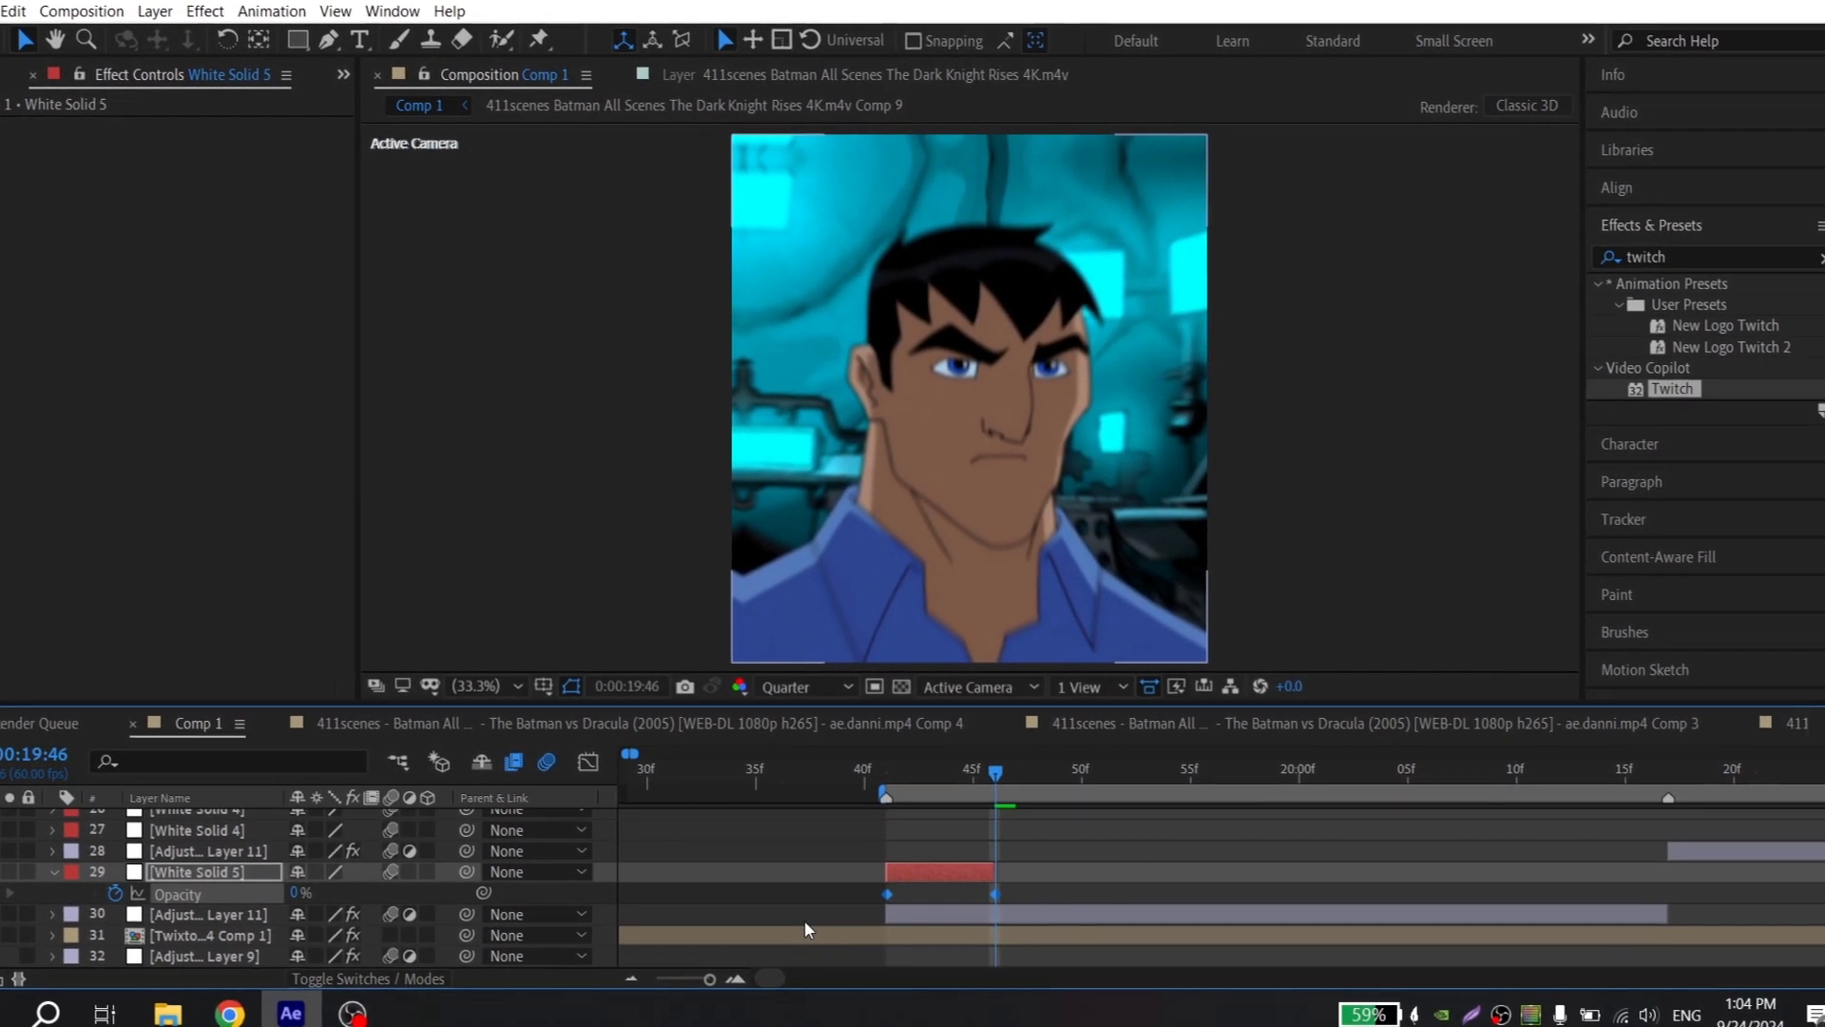
{"action": "key", "text": "F9"}
{"action": "left_click", "coordinate": [612, 774]}
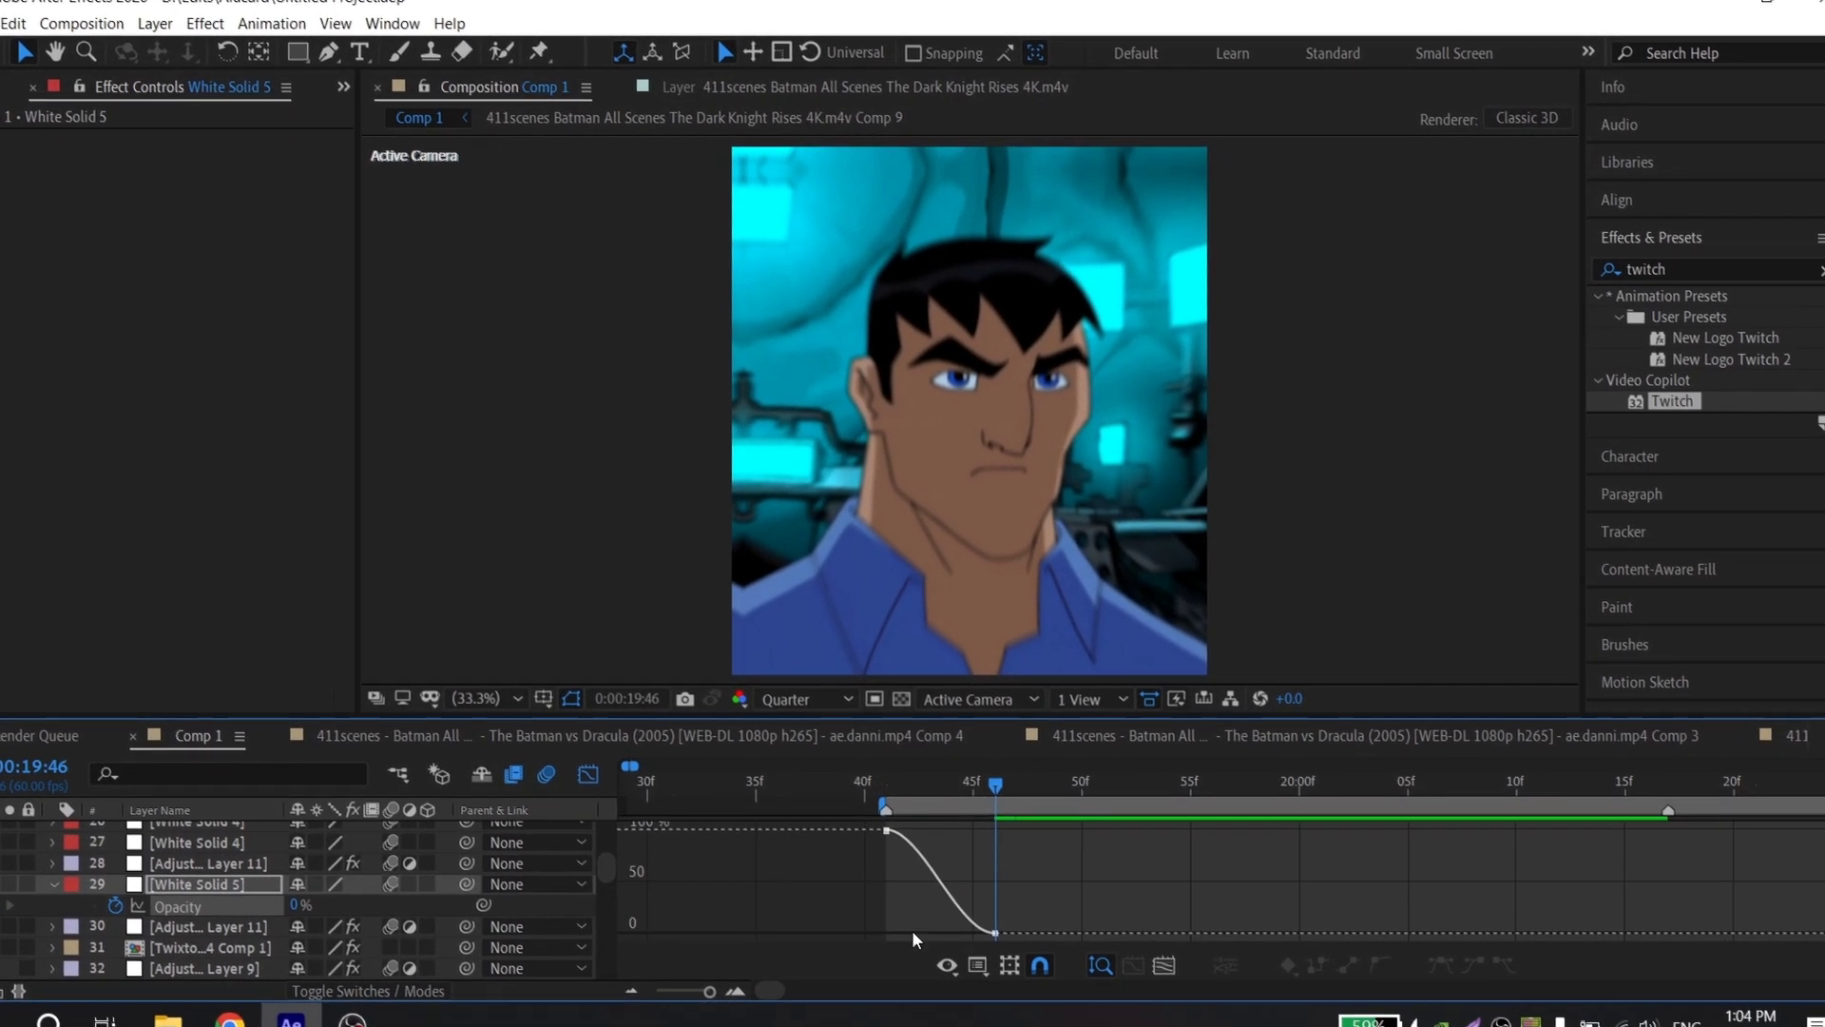
{"action": "left_click", "coordinate": [1005, 953]}
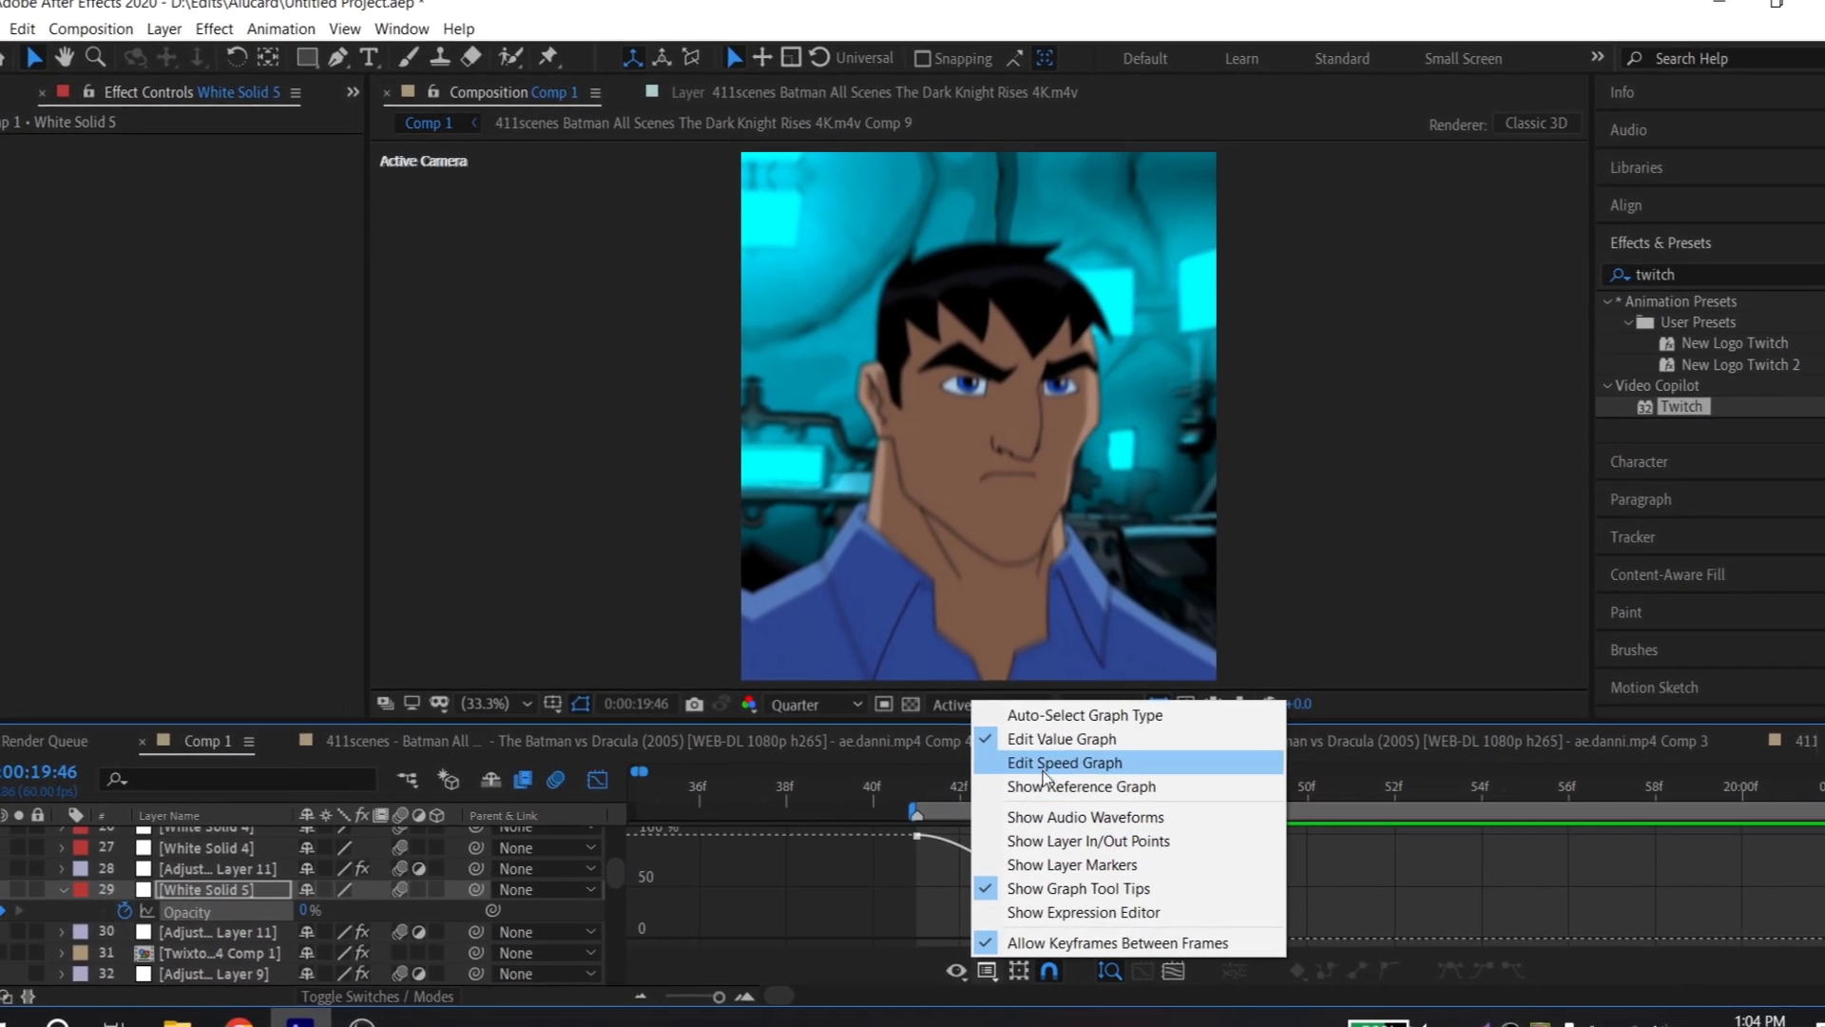
{"action": "left_click", "coordinate": [1064, 758]}
{"action": "left_click_drag", "start_coordinate": [844, 894], "coordinate": [904, 832]}
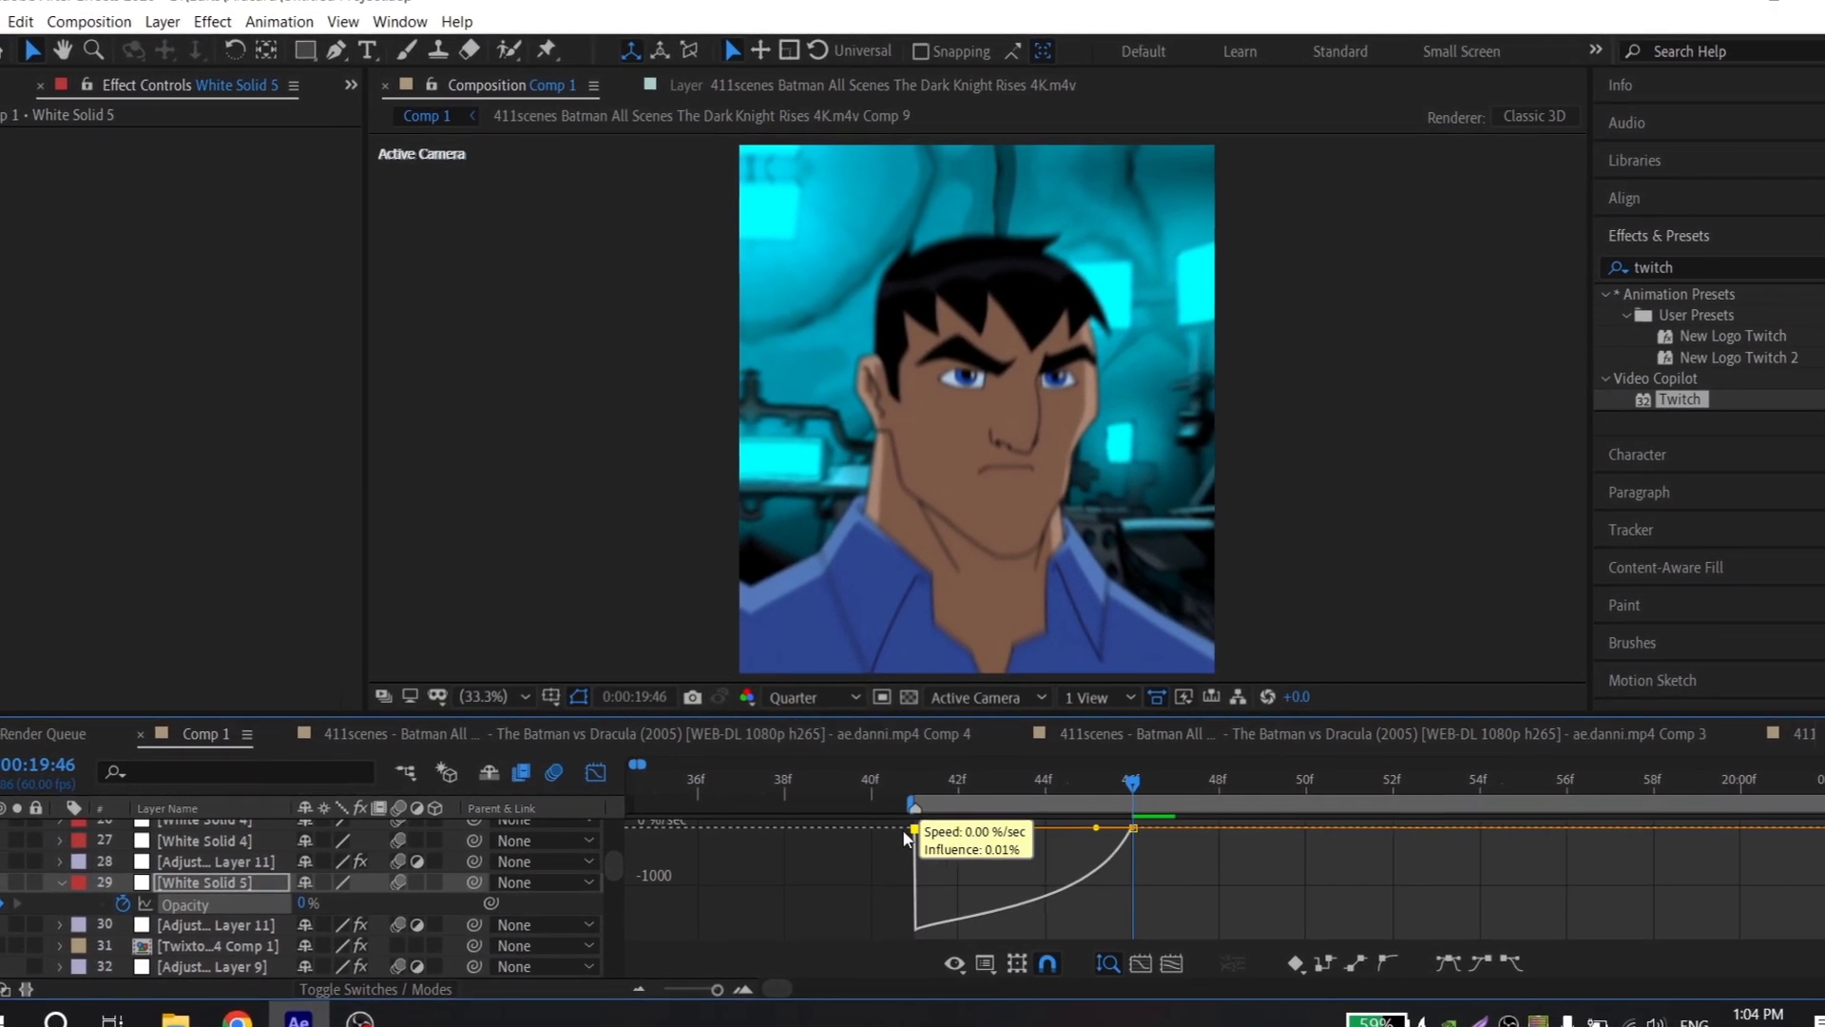
{"action": "left_click_drag", "start_coordinate": [1255, 941], "coordinate": [1039, 781]}
{"action": "left_click_drag", "start_coordinate": [1109, 830], "coordinate": [961, 830]}
Step: Preview the white flash from 0:00:19:41 and return to the layer bar view
{"action": "left_click", "coordinate": [927, 782]}
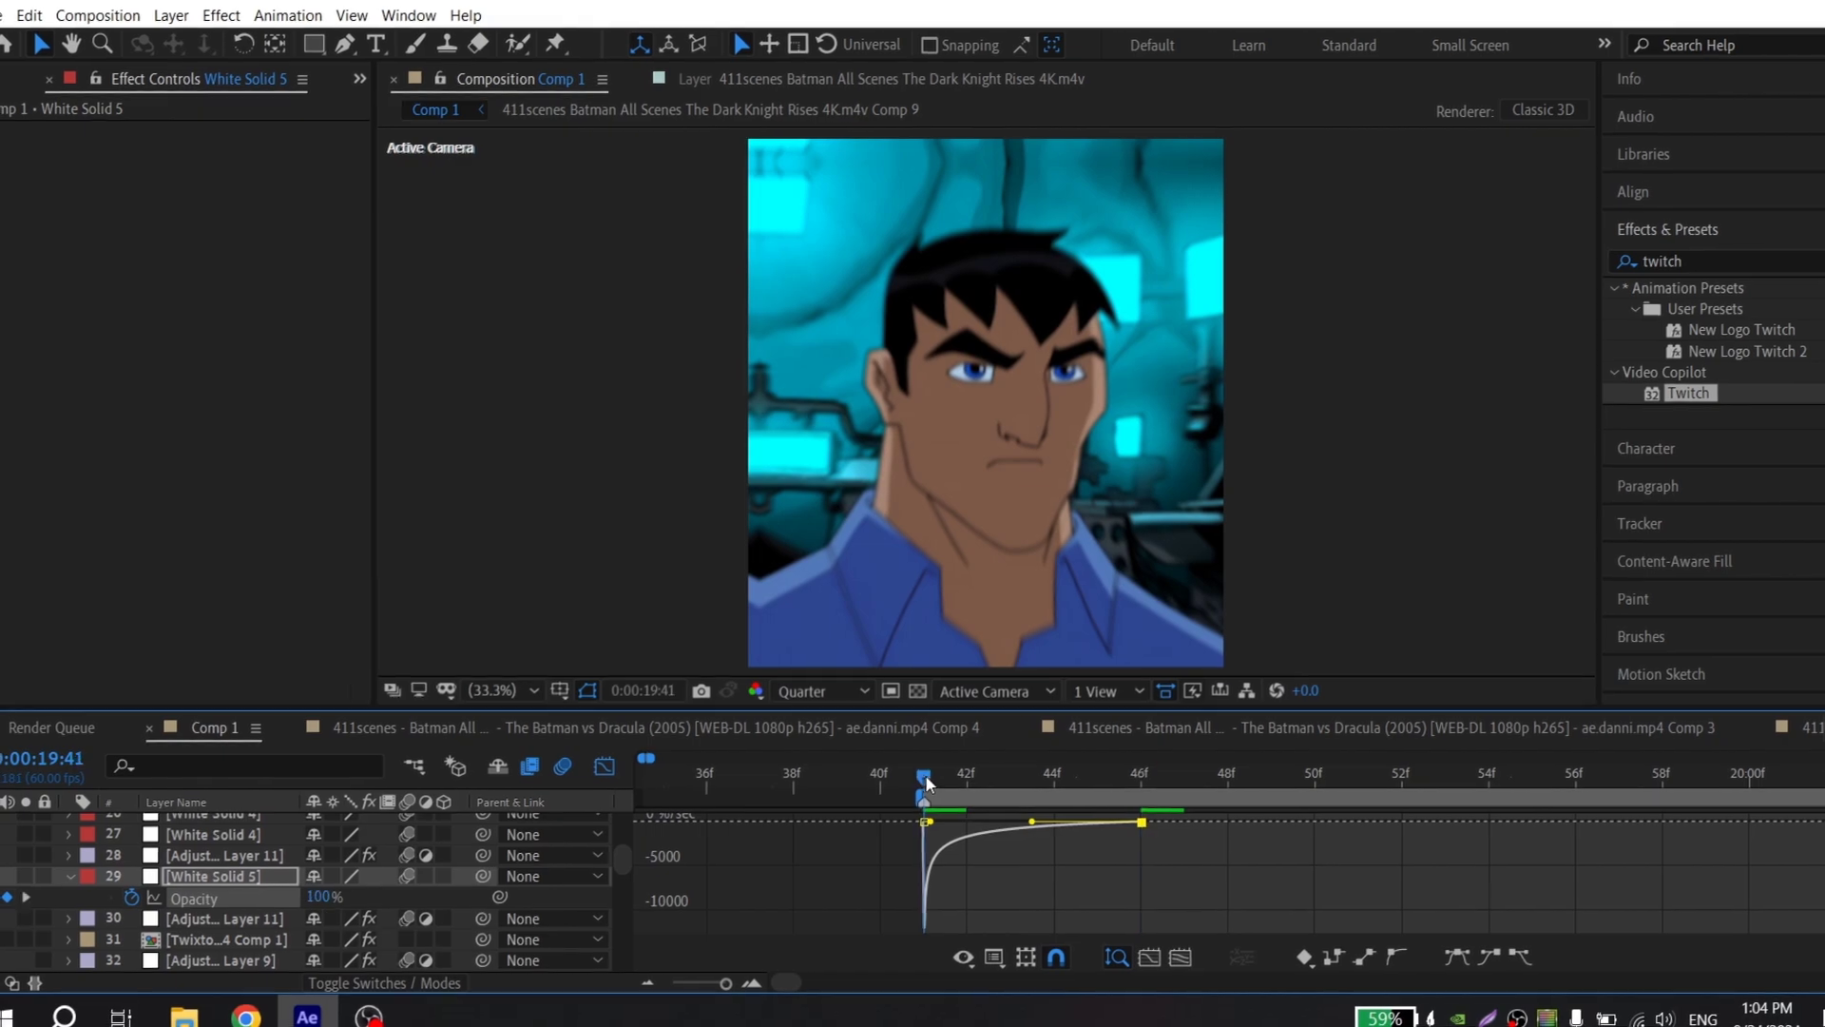
{"action": "key", "text": "space"}
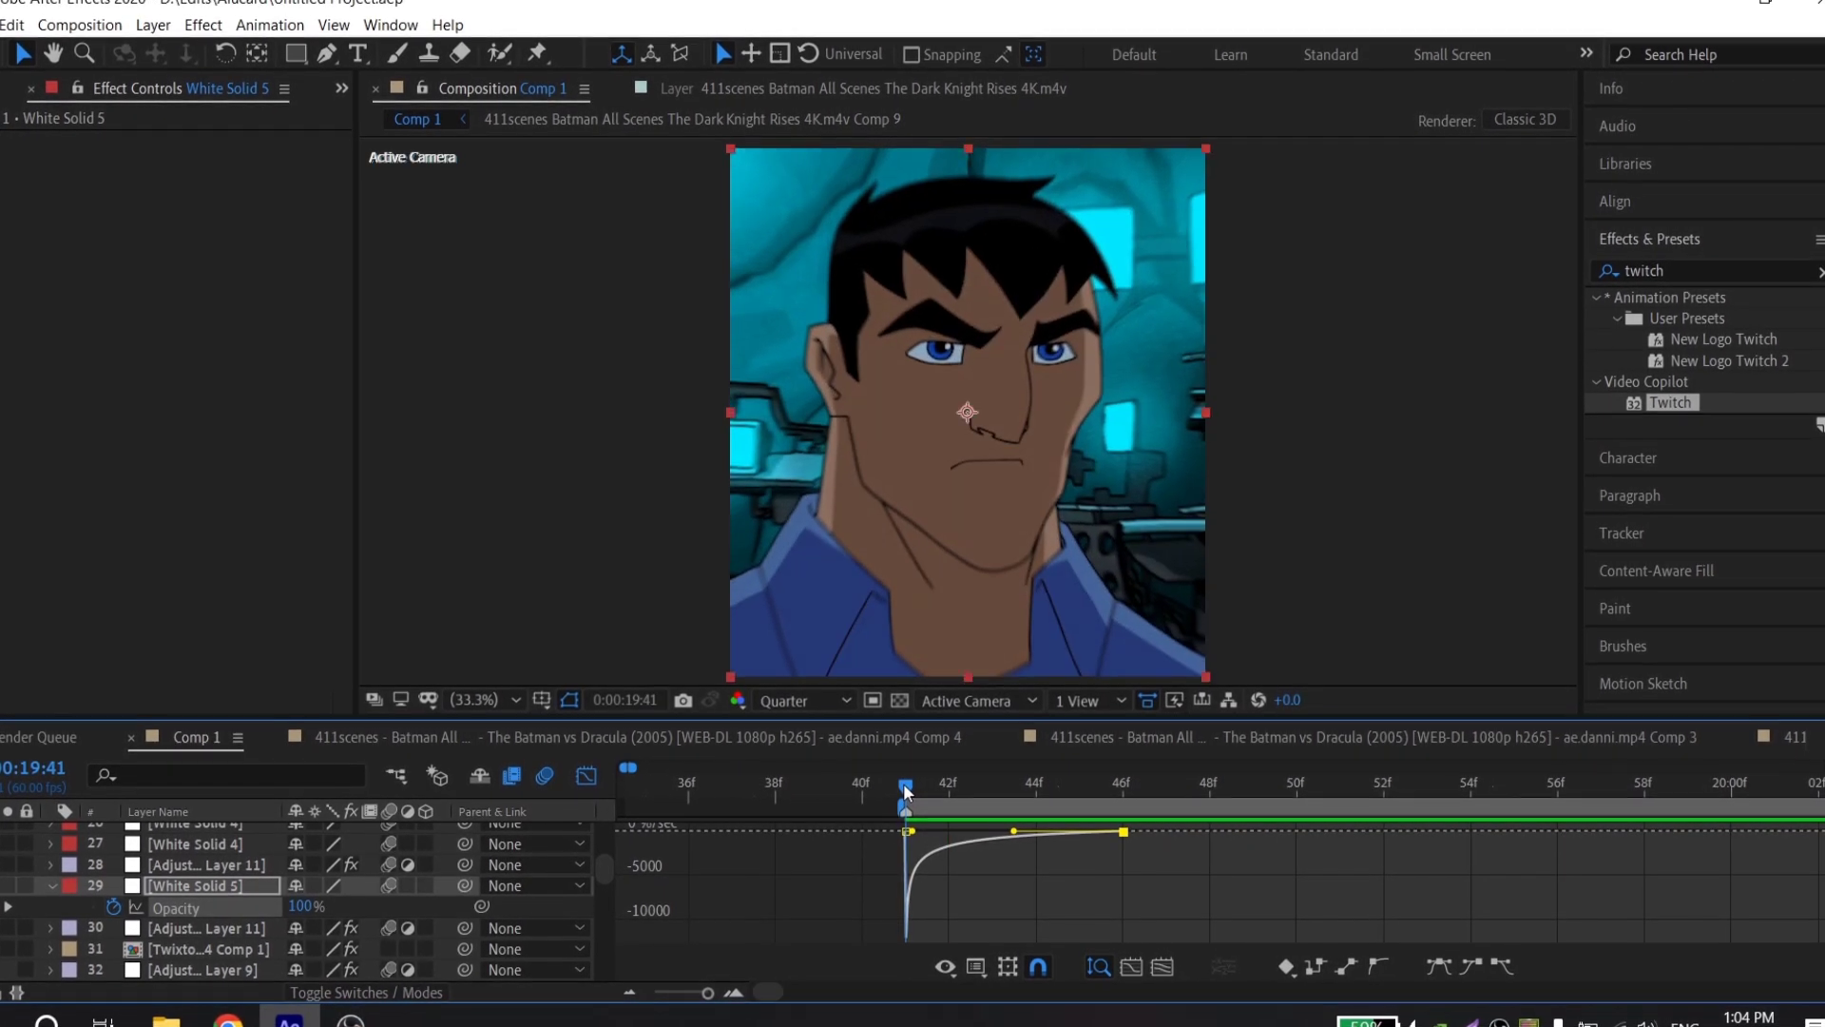
{"action": "left_click", "coordinate": [586, 776]}
{"action": "scroll", "coordinate": [943, 842], "scroll_direction": "down", "scroll_amount": 2}
{"action": "key", "text": "space"}
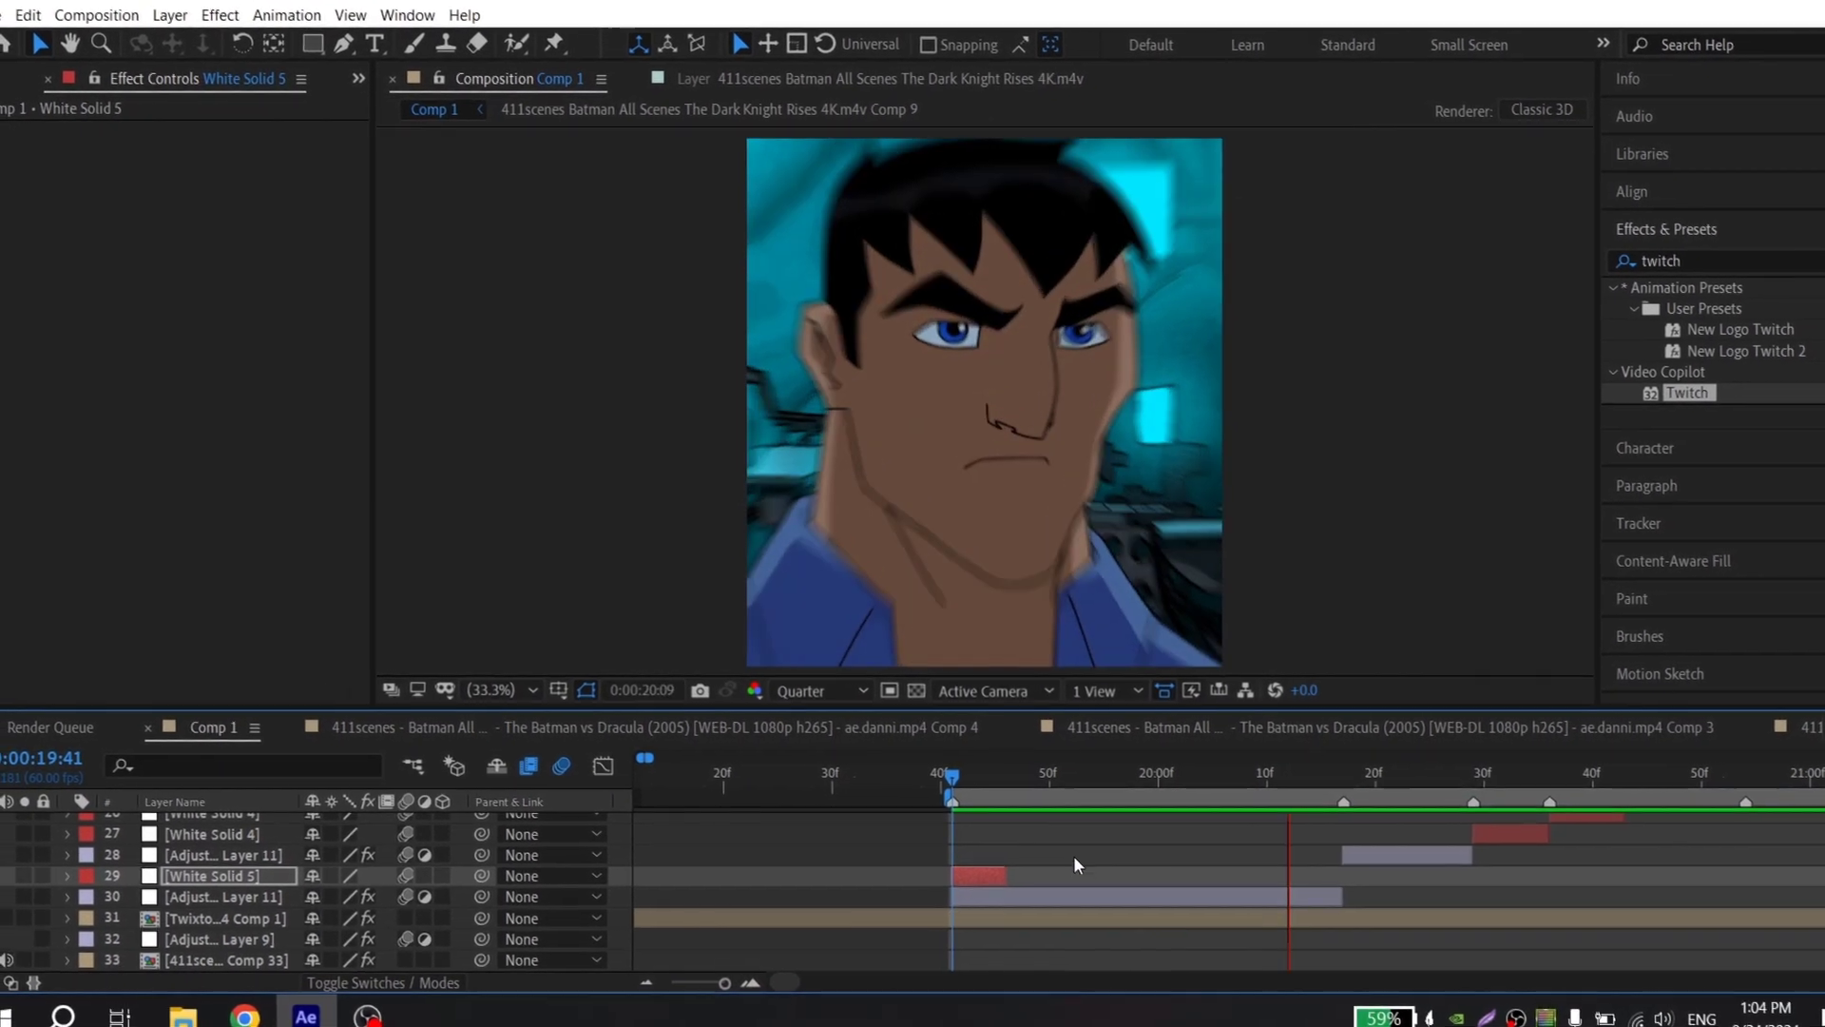
{"action": "key", "text": "space"}
Step: Copy the white flash solid and place the copy at the start of the second Twitch layer, 0:00:20:17
{"action": "key", "text": "ctrl+c"}
{"action": "left_click", "coordinate": [1365, 854]}
{"action": "key", "text": "ctrl+v"}
{"action": "left_click_drag", "start_coordinate": [994, 855], "coordinate": [1375, 853]}
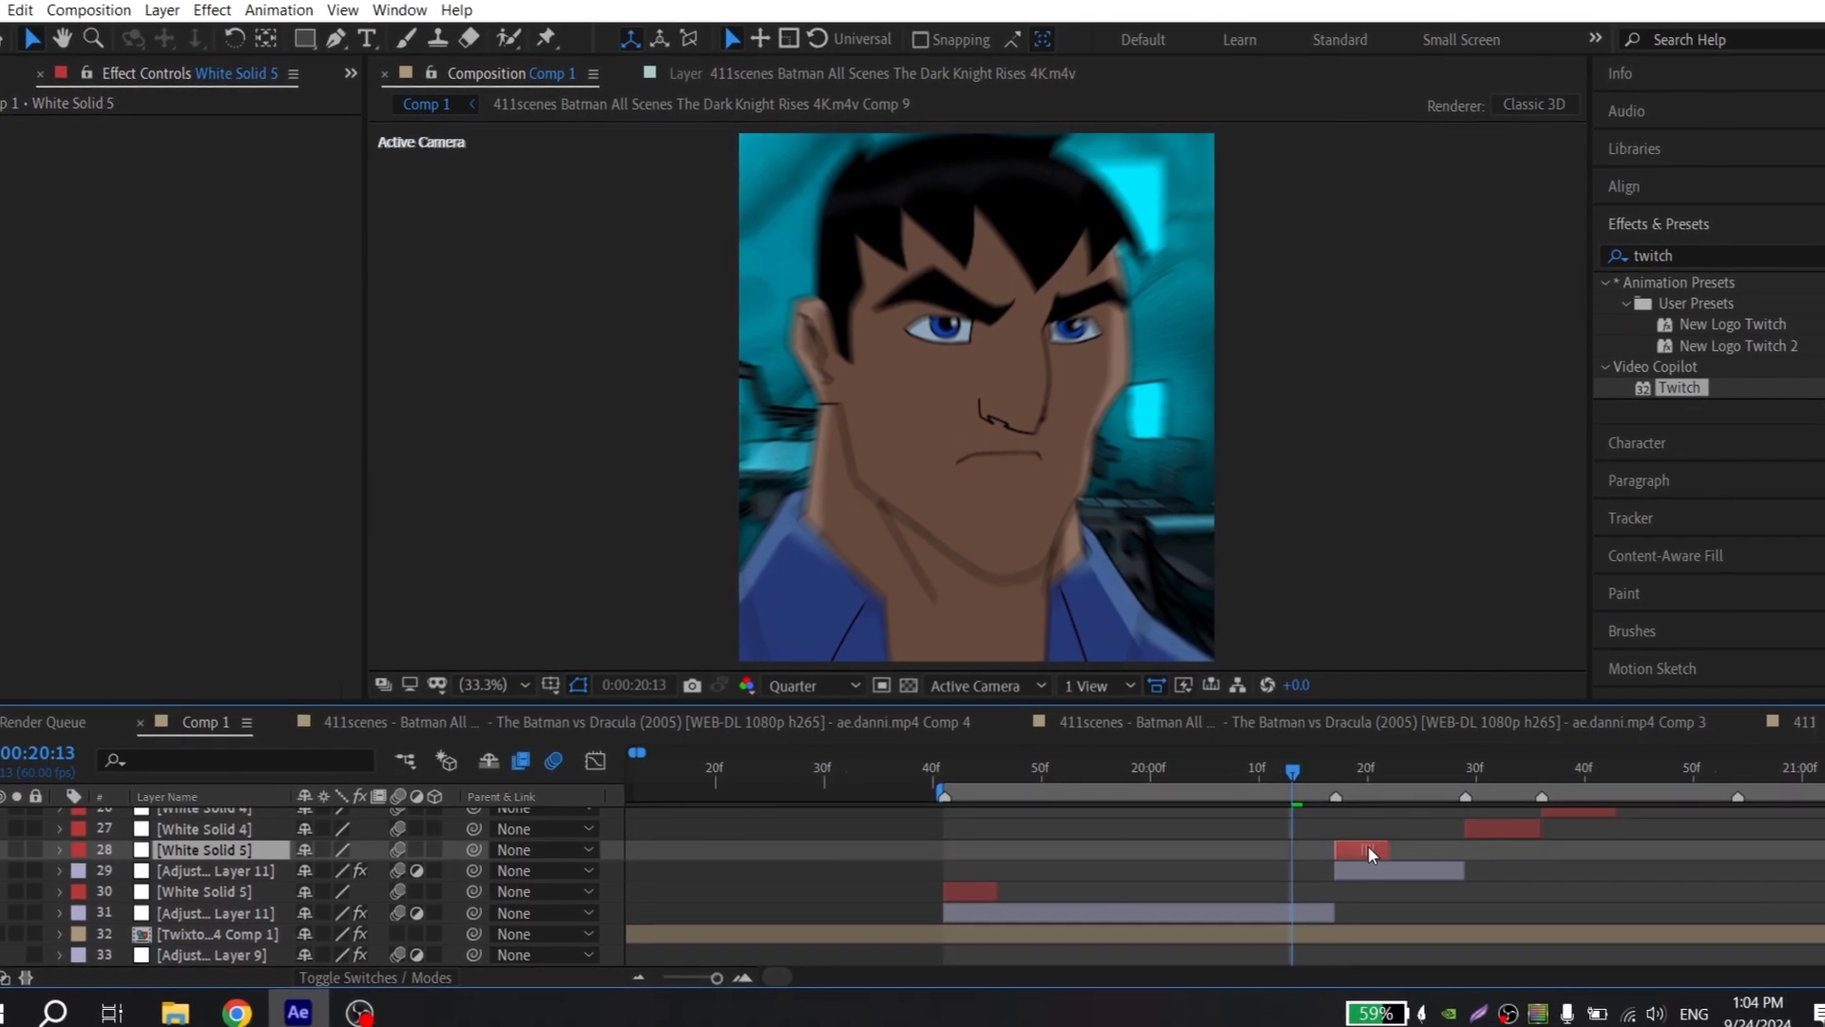
Step: Preview the edit from 0:00:19:57 through the second flash
{"action": "left_click", "coordinate": [1116, 770]}
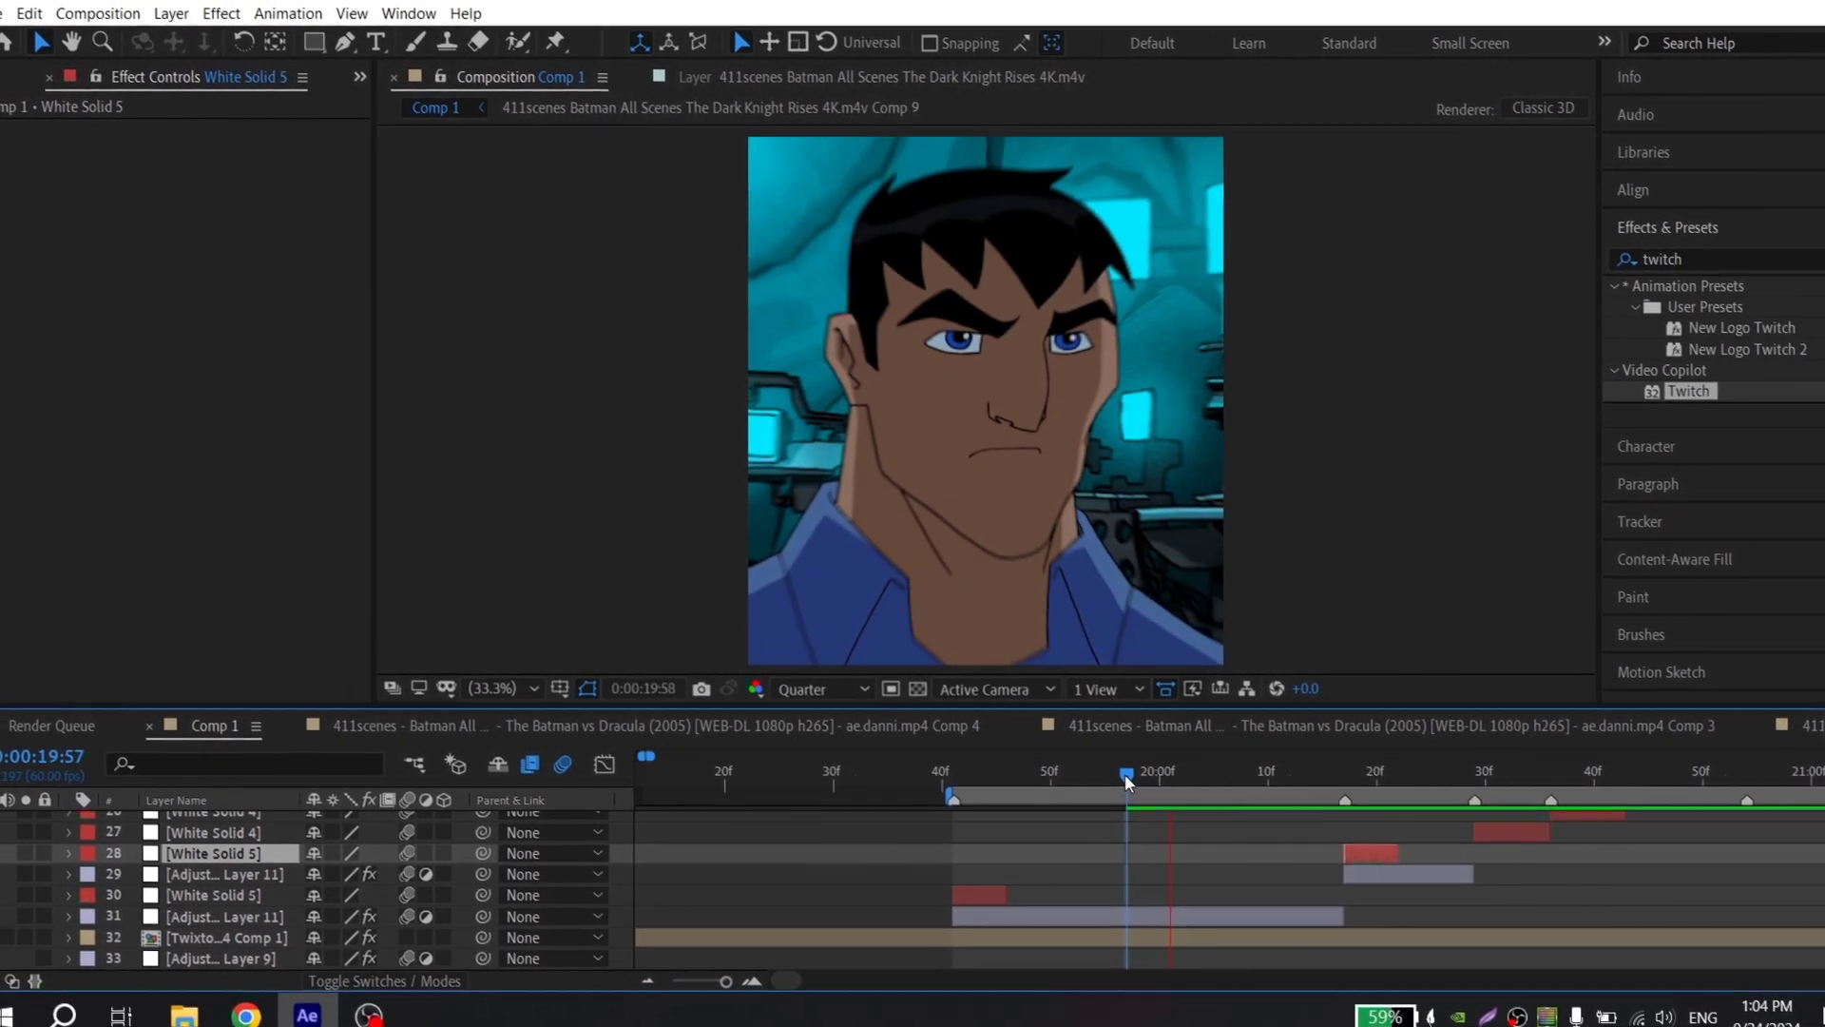
{"action": "scroll", "coordinate": [1223, 891], "scroll_direction": "up", "scroll_amount": 1}
{"action": "scroll", "coordinate": [1222, 891], "scroll_direction": "down", "scroll_amount": 1}
{"action": "key", "text": "space"}
{"action": "scroll", "coordinate": [1559, 837], "scroll_direction": "up", "scroll_amount": 1}
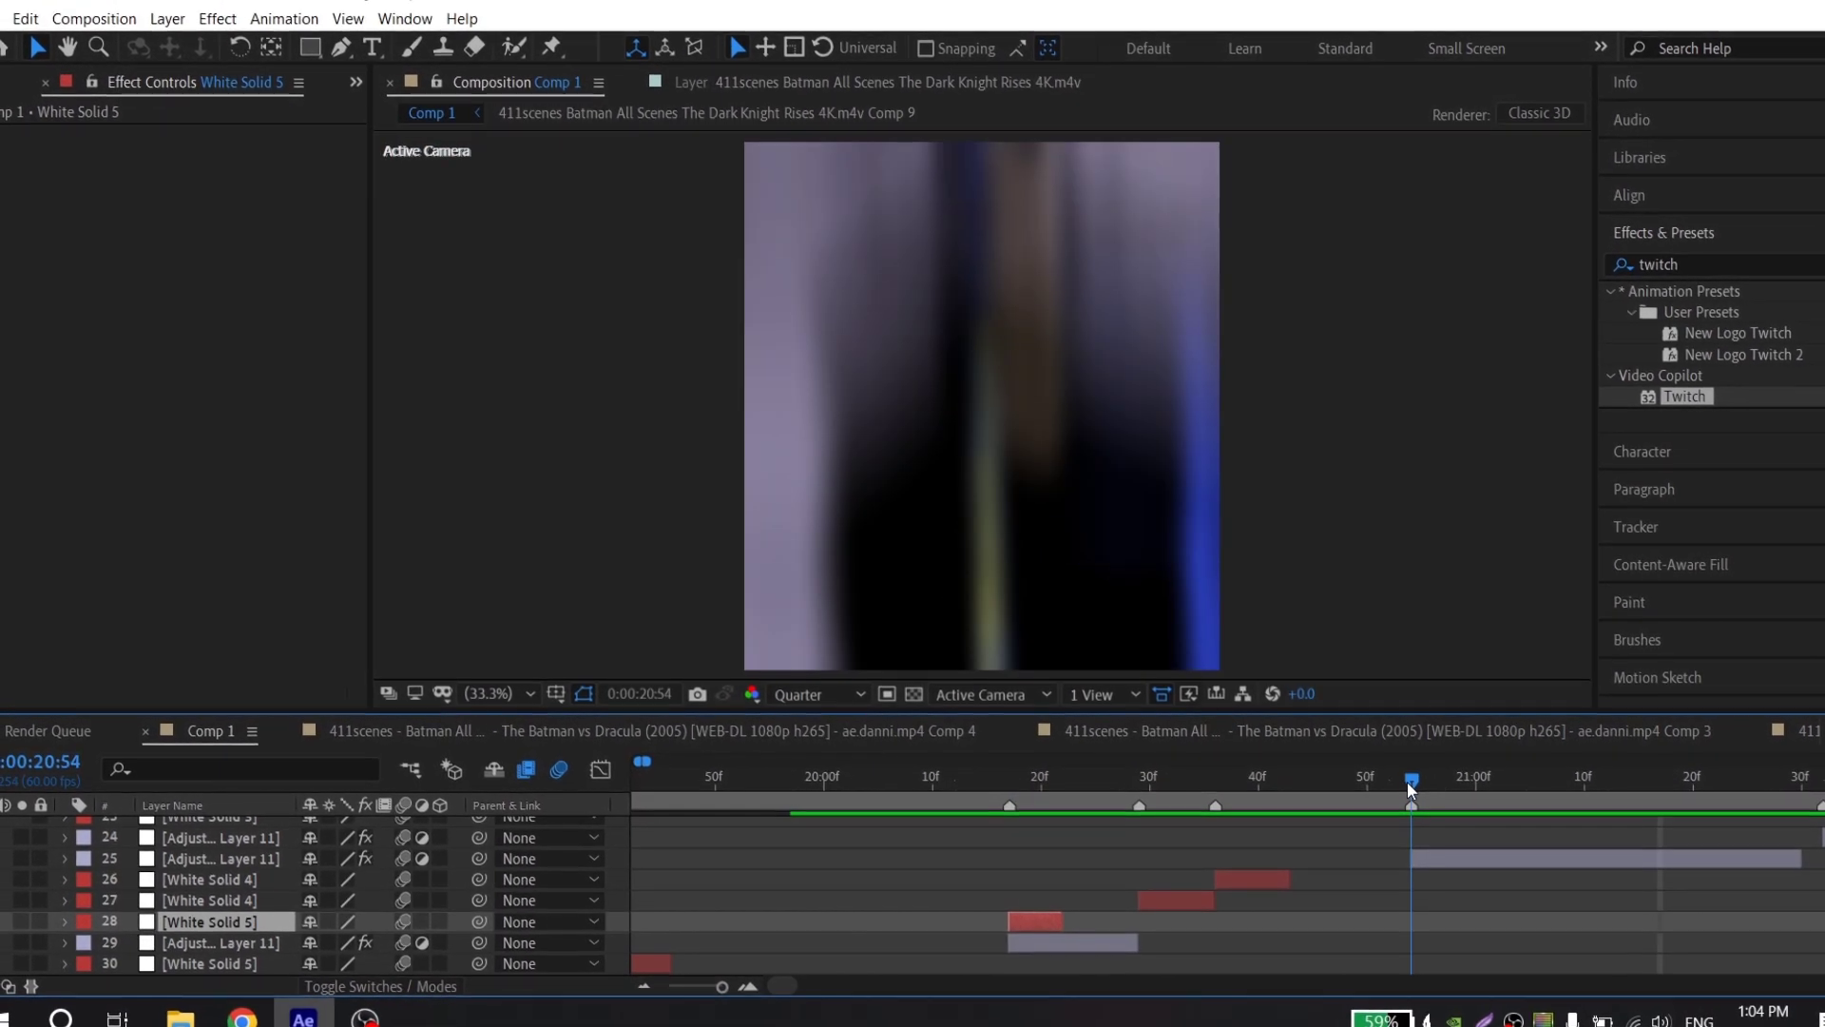
Step: Paste another copy of the white flash solid and align it with the Twitch layer starting at 0:00:20:54
{"action": "key", "text": "ctrl+c"}
{"action": "left_click", "coordinate": [1417, 859]}
{"action": "key", "text": "ctrl+v"}
{"action": "left_click_drag", "start_coordinate": [1031, 858], "coordinate": [1137, 859]}
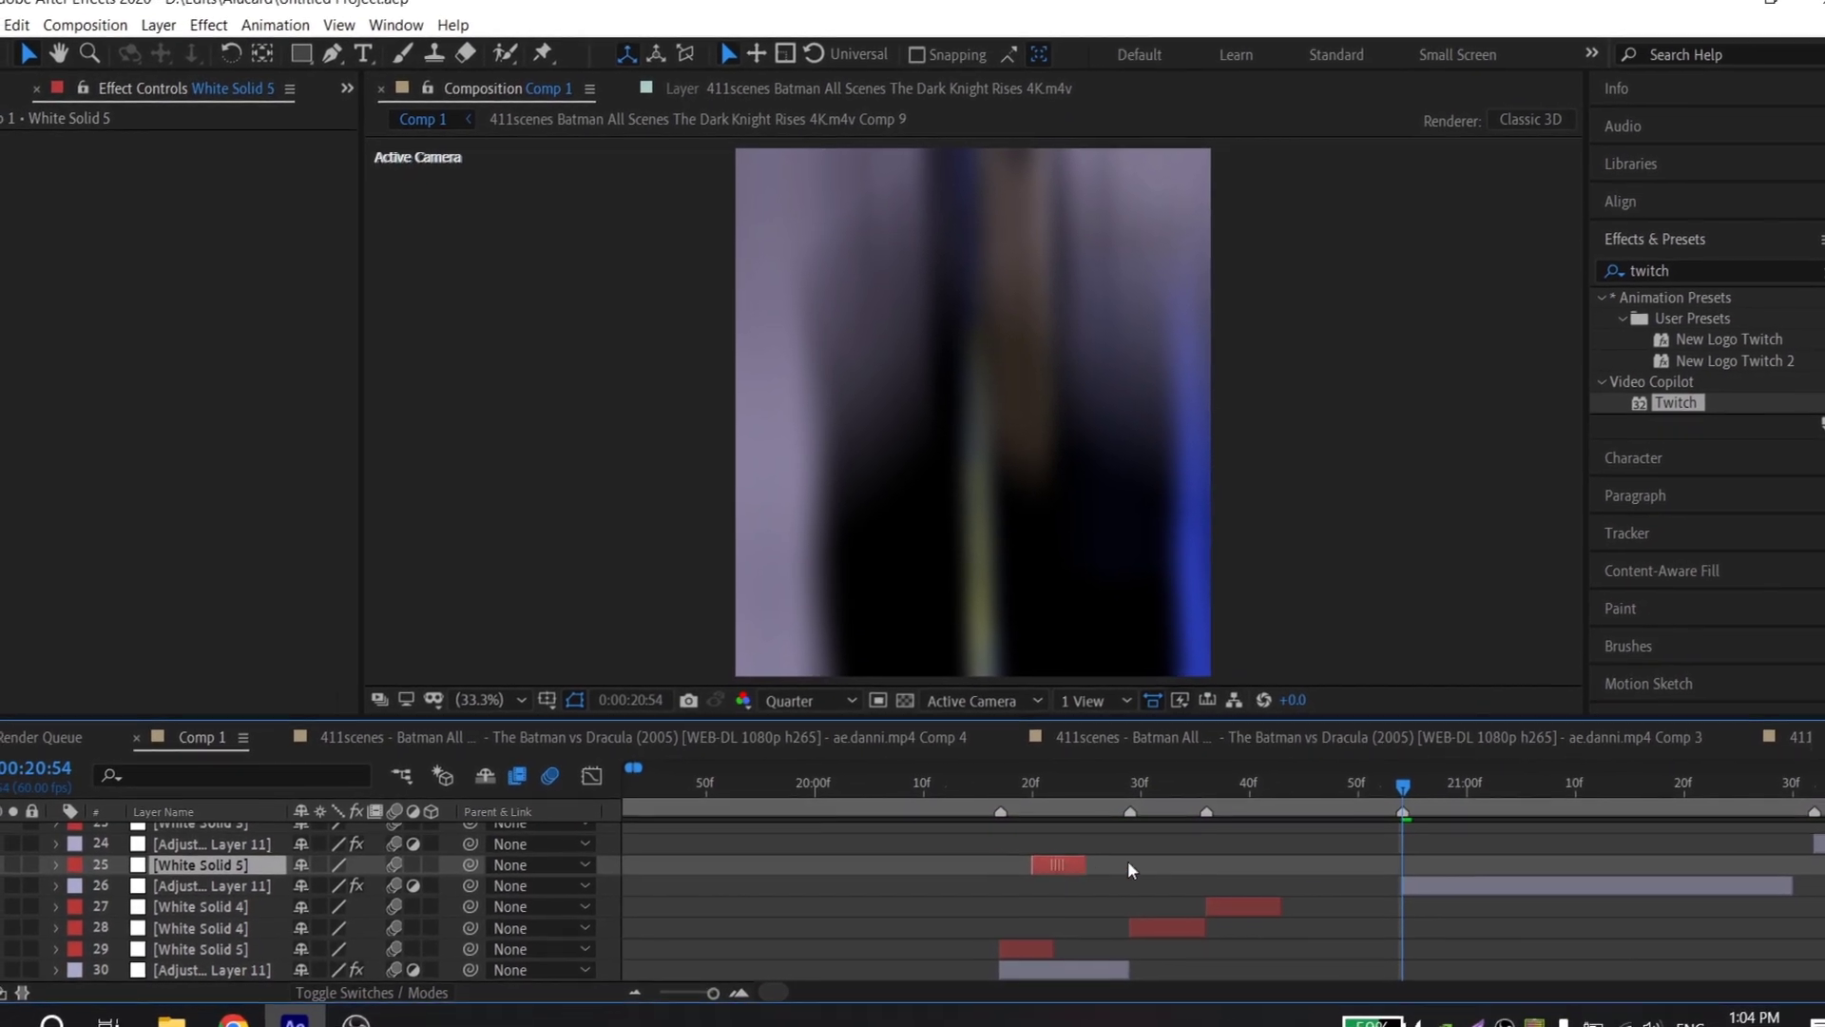
Step: Preview the flash and Twitch transition from 0:00:20:48
{"action": "left_click", "coordinate": [1353, 784]}
{"action": "key", "text": "space"}
{"action": "key", "text": "minus"}
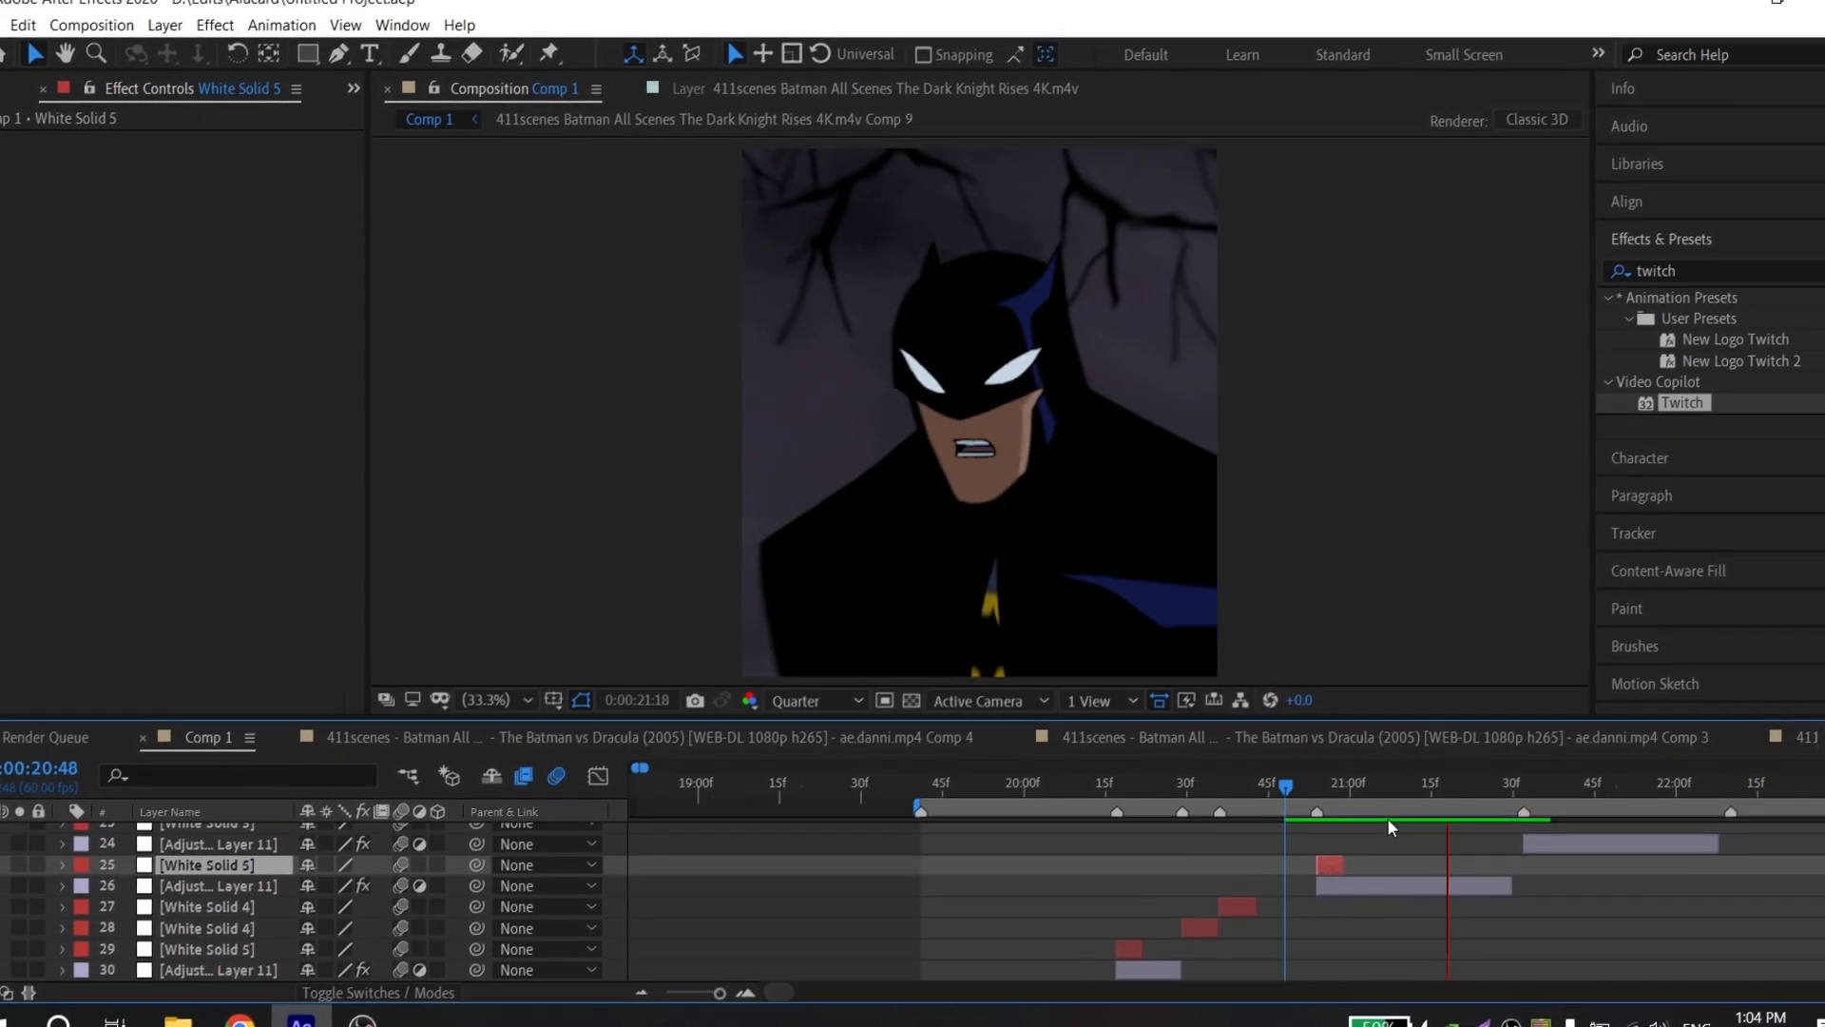
{"action": "left_click", "coordinate": [1268, 786]}
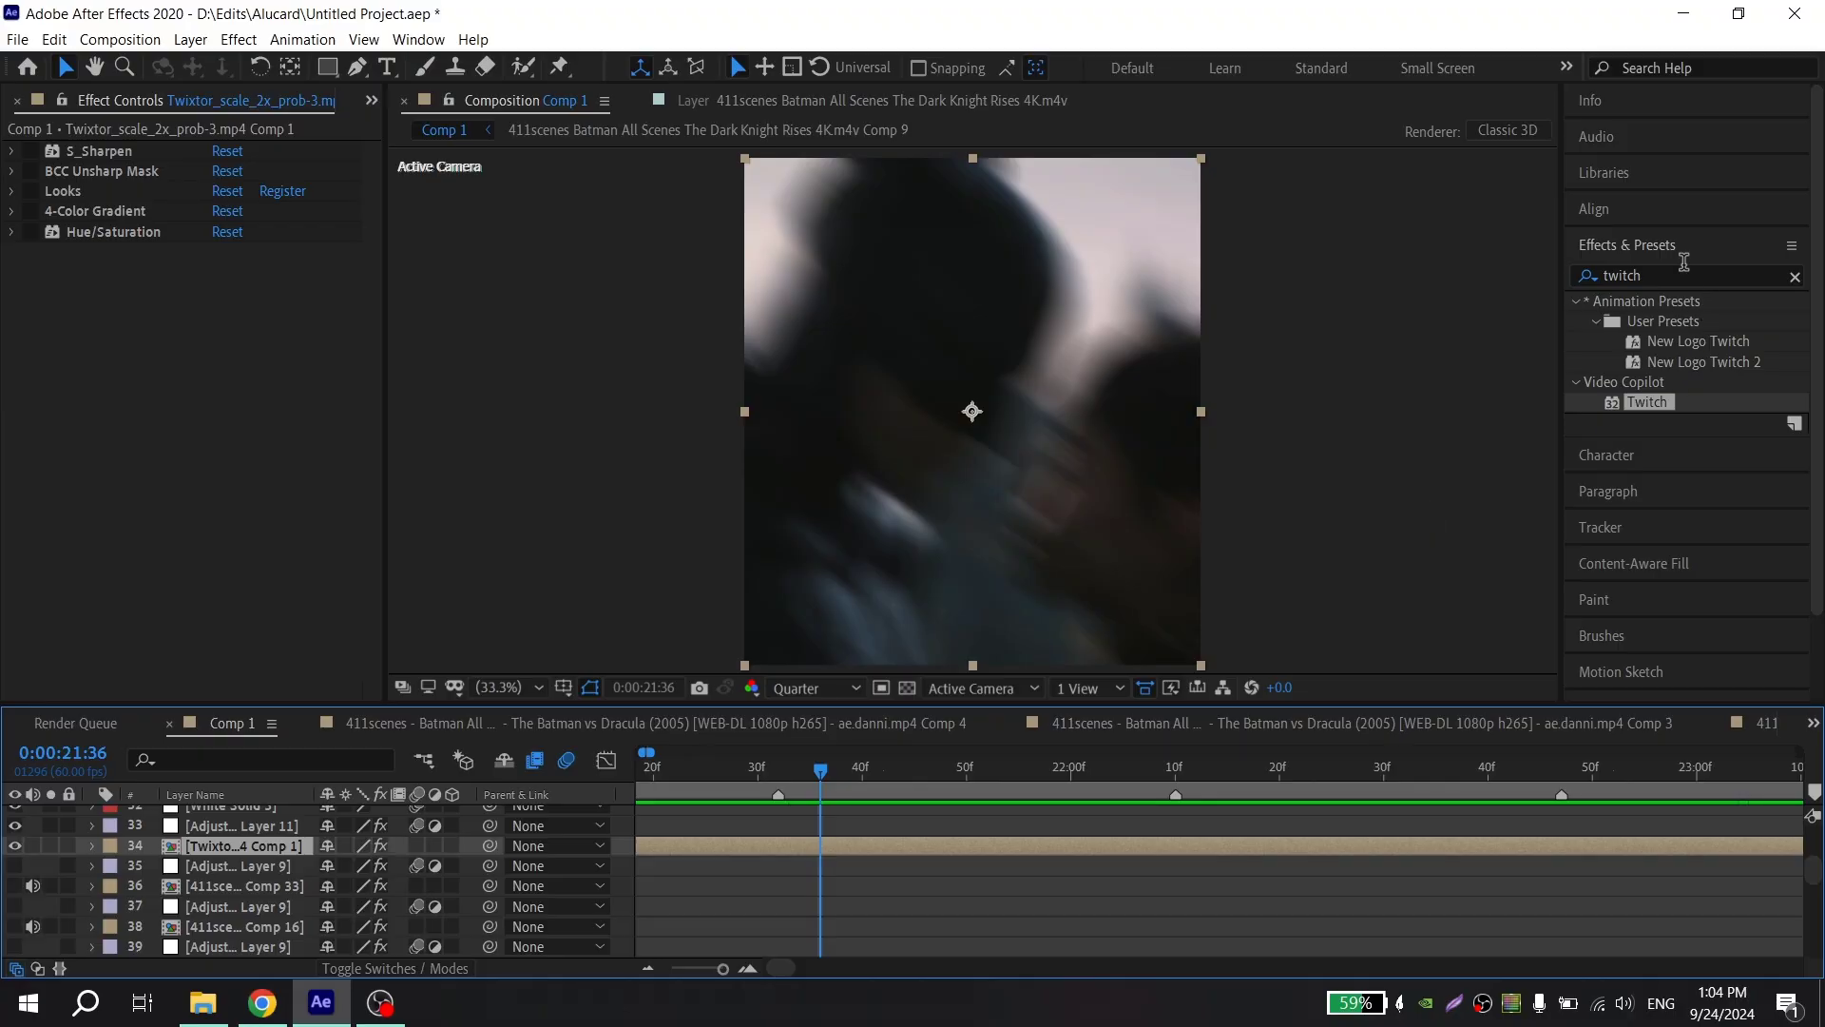
Step: Search the effects for "tile" and apply Motion Tile to the Twixtor clip layer
{"action": "type", "text": "tile"}
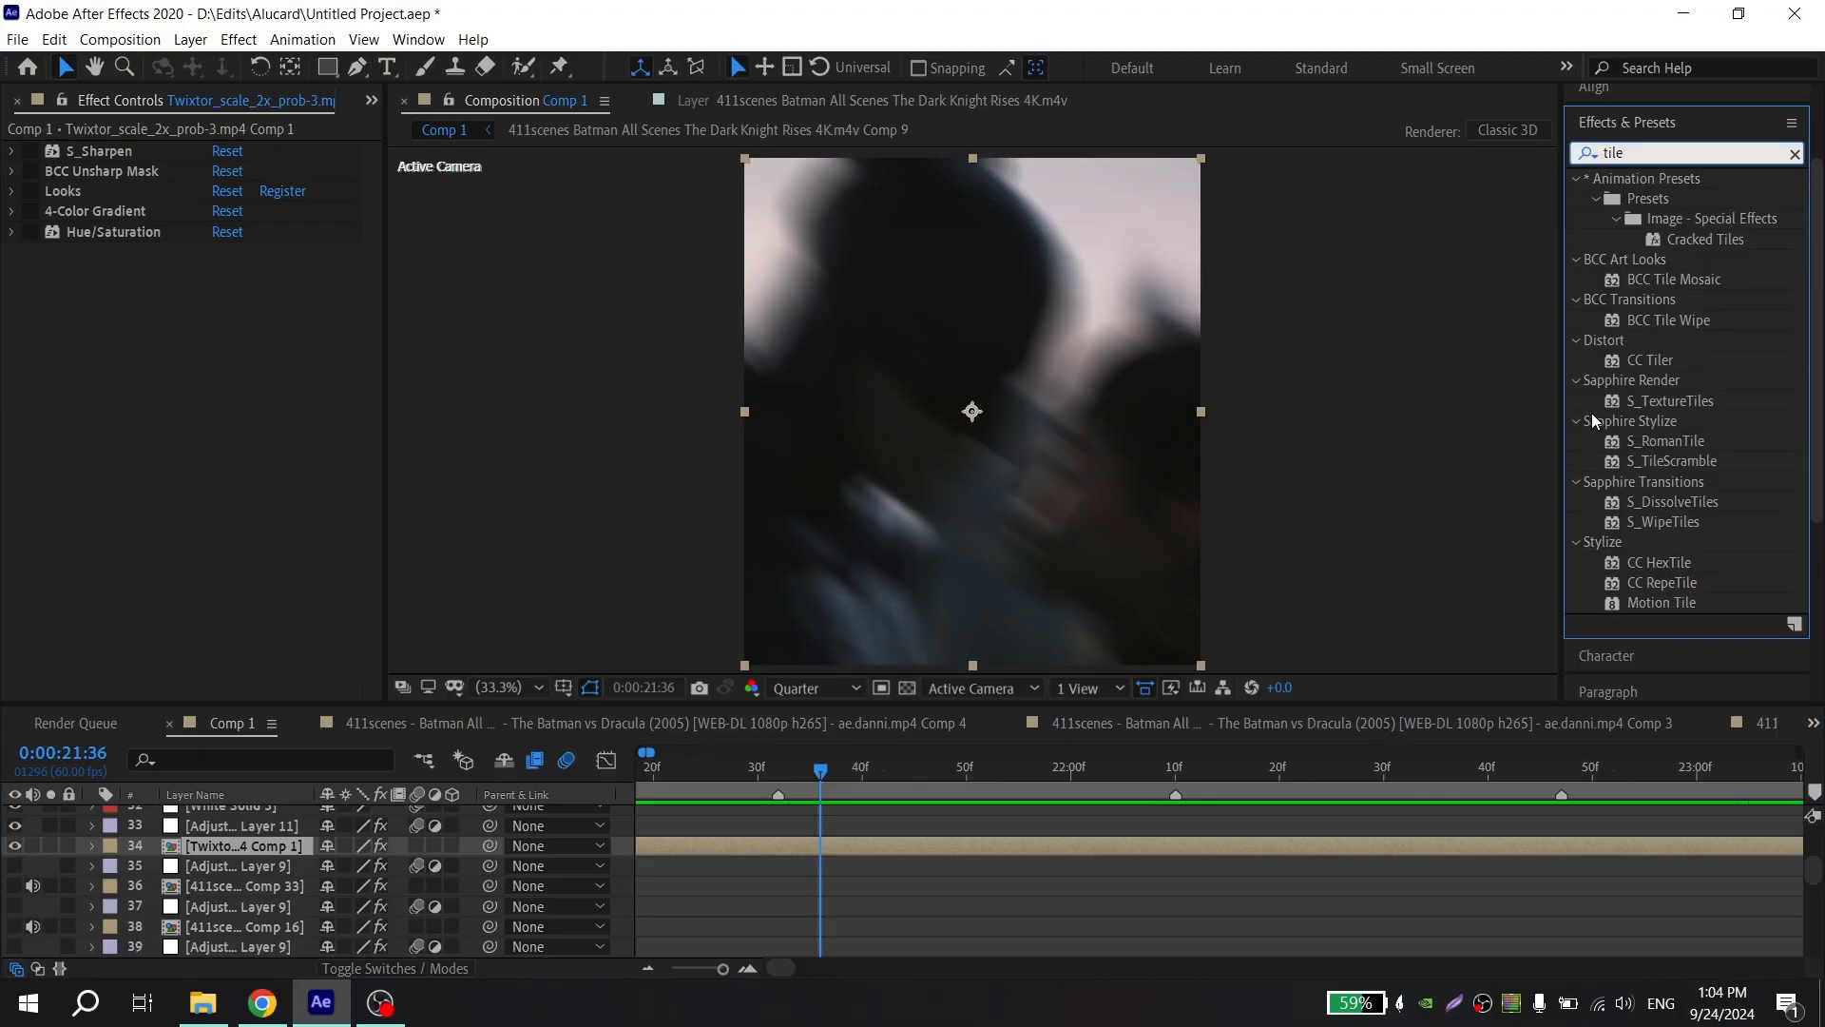
{"action": "scroll", "coordinate": [1593, 414], "scroll_direction": "down", "scroll_amount": 1}
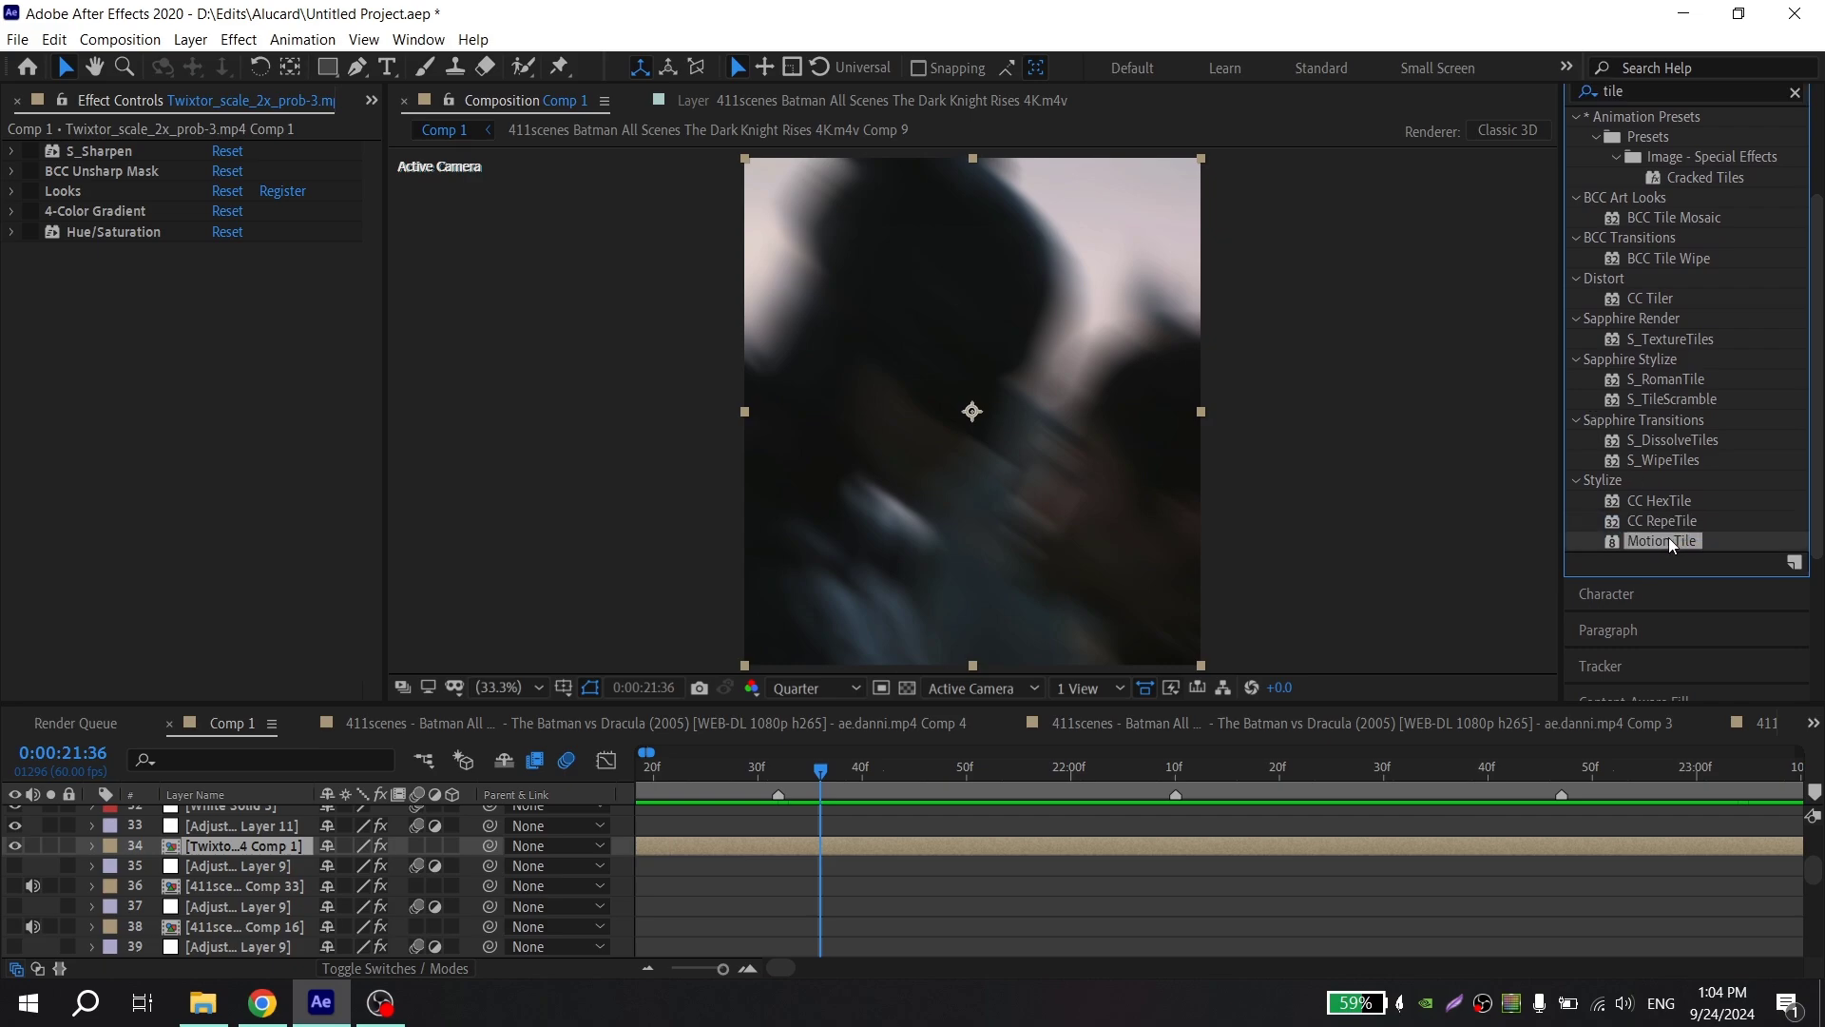
{"action": "left_click_drag", "start_coordinate": [863, 846], "coordinate": [863, 846]}
Step: Try Motion Tile with Output Width and Output Height at 300 and Mirror Edges on, and remove the effect
{"action": "left_click", "coordinate": [233, 331]}
{"action": "type", "text": "3"}
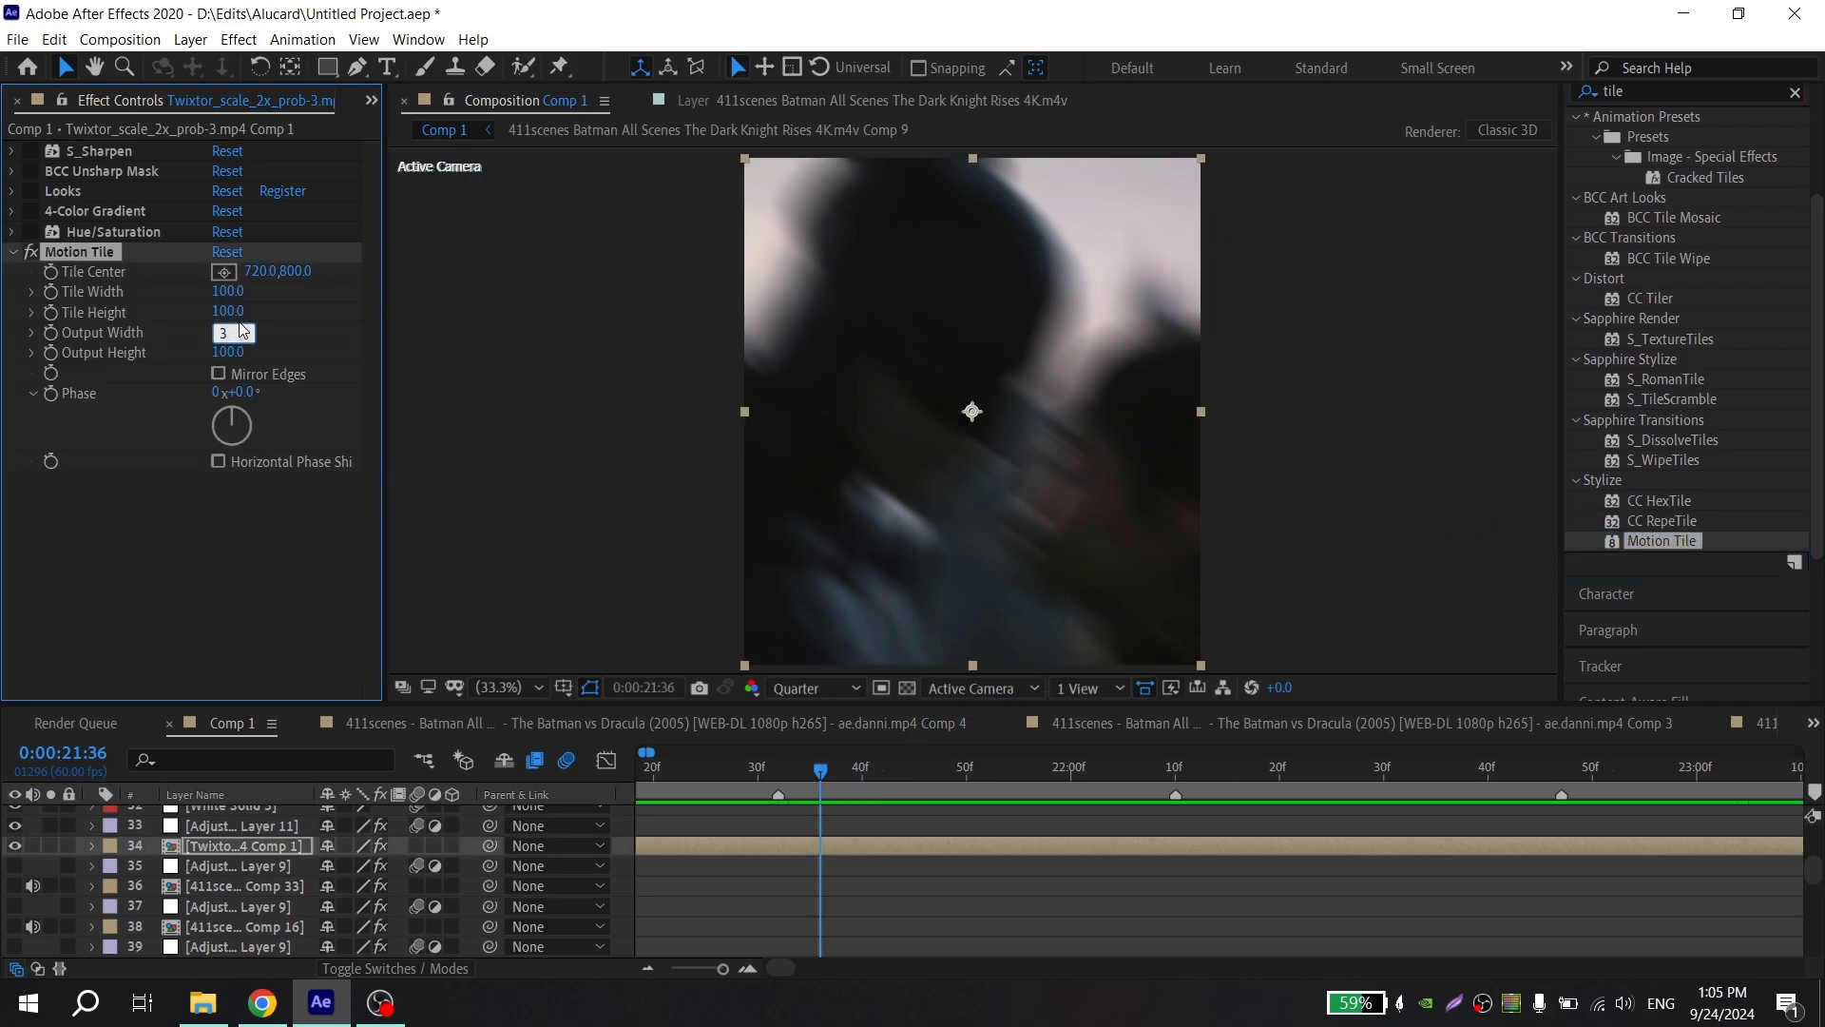
{"action": "type", "text": "300"}
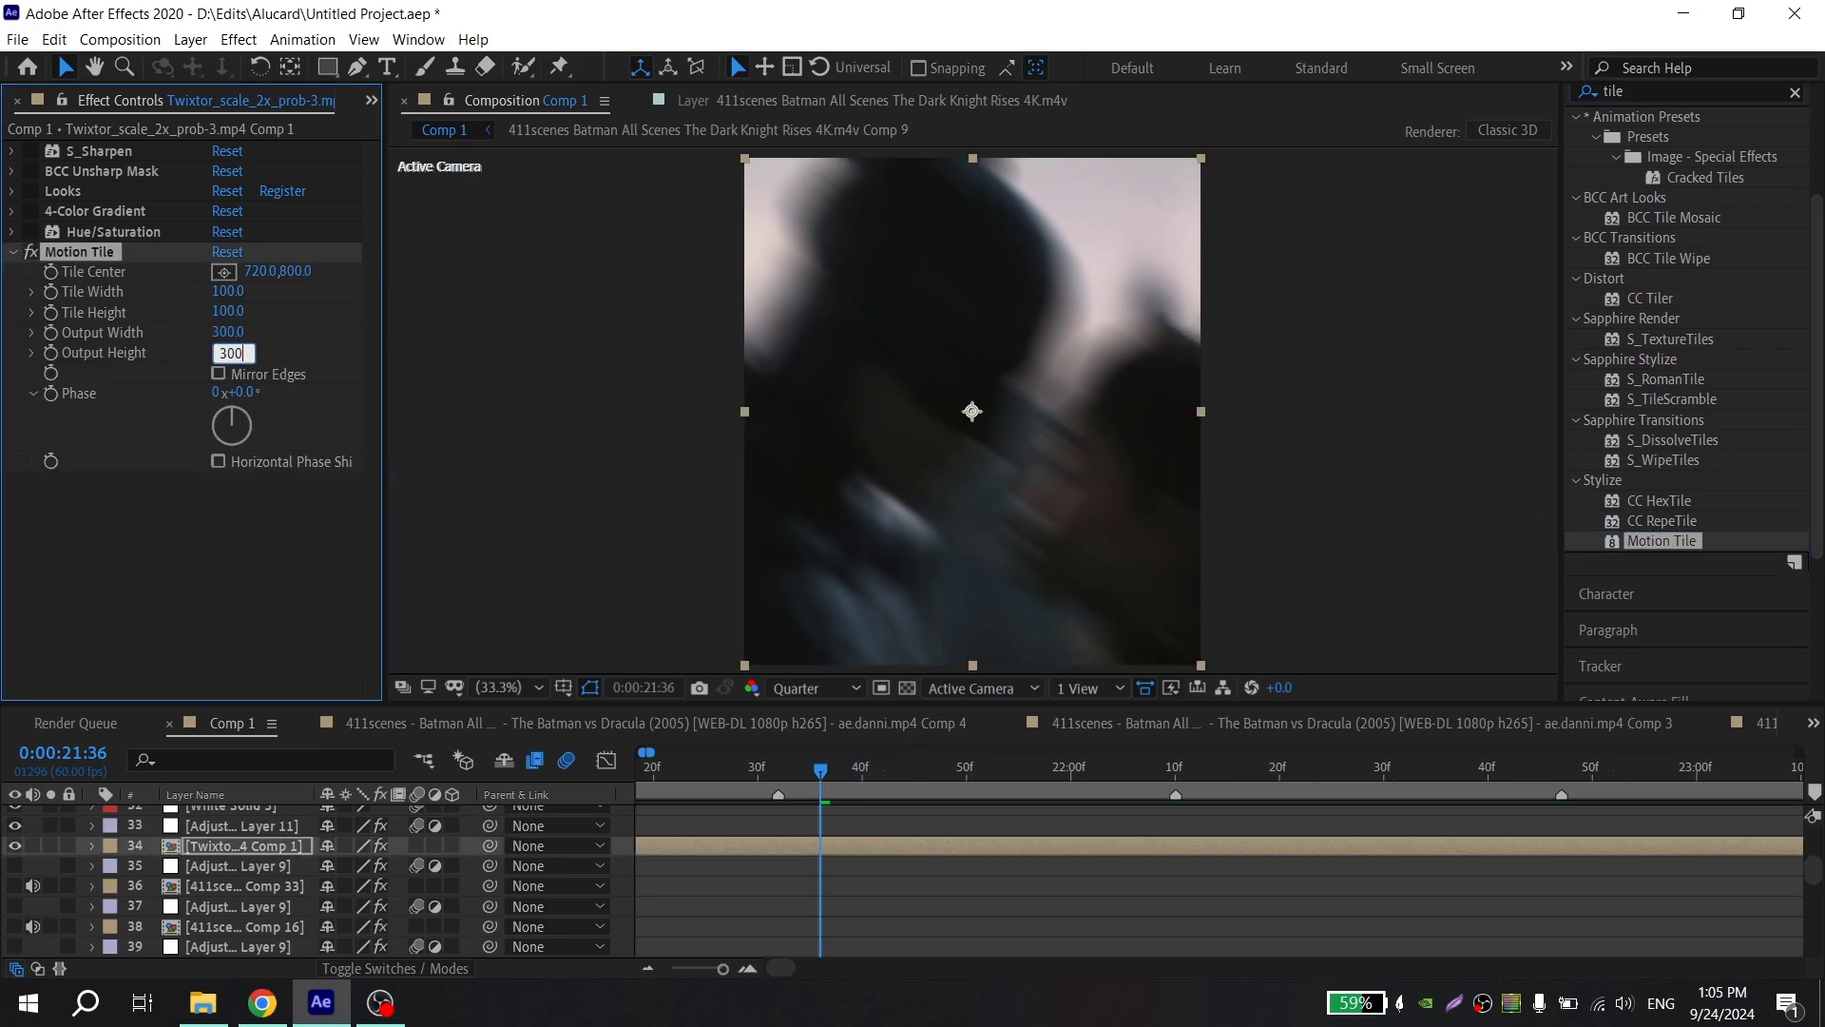
{"action": "left_click", "coordinate": [242, 483]}
{"action": "left_click", "coordinate": [243, 372]}
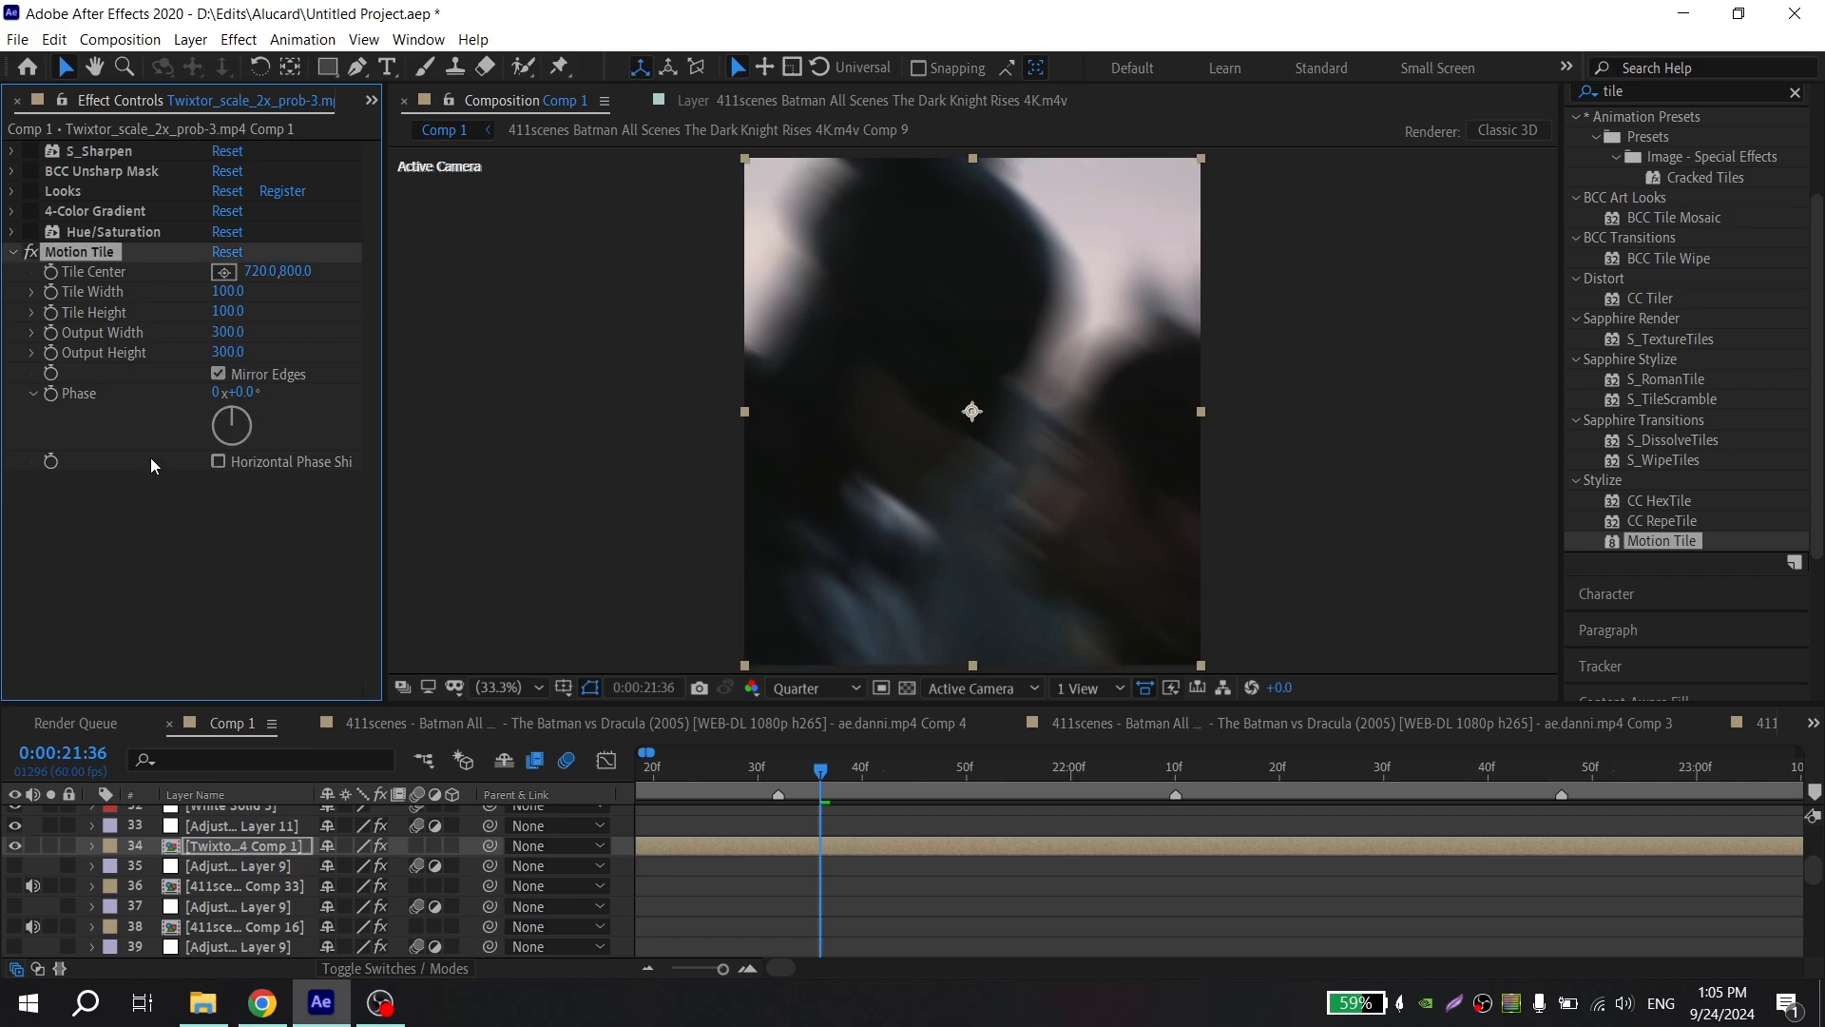
{"action": "key", "text": "Delete"}
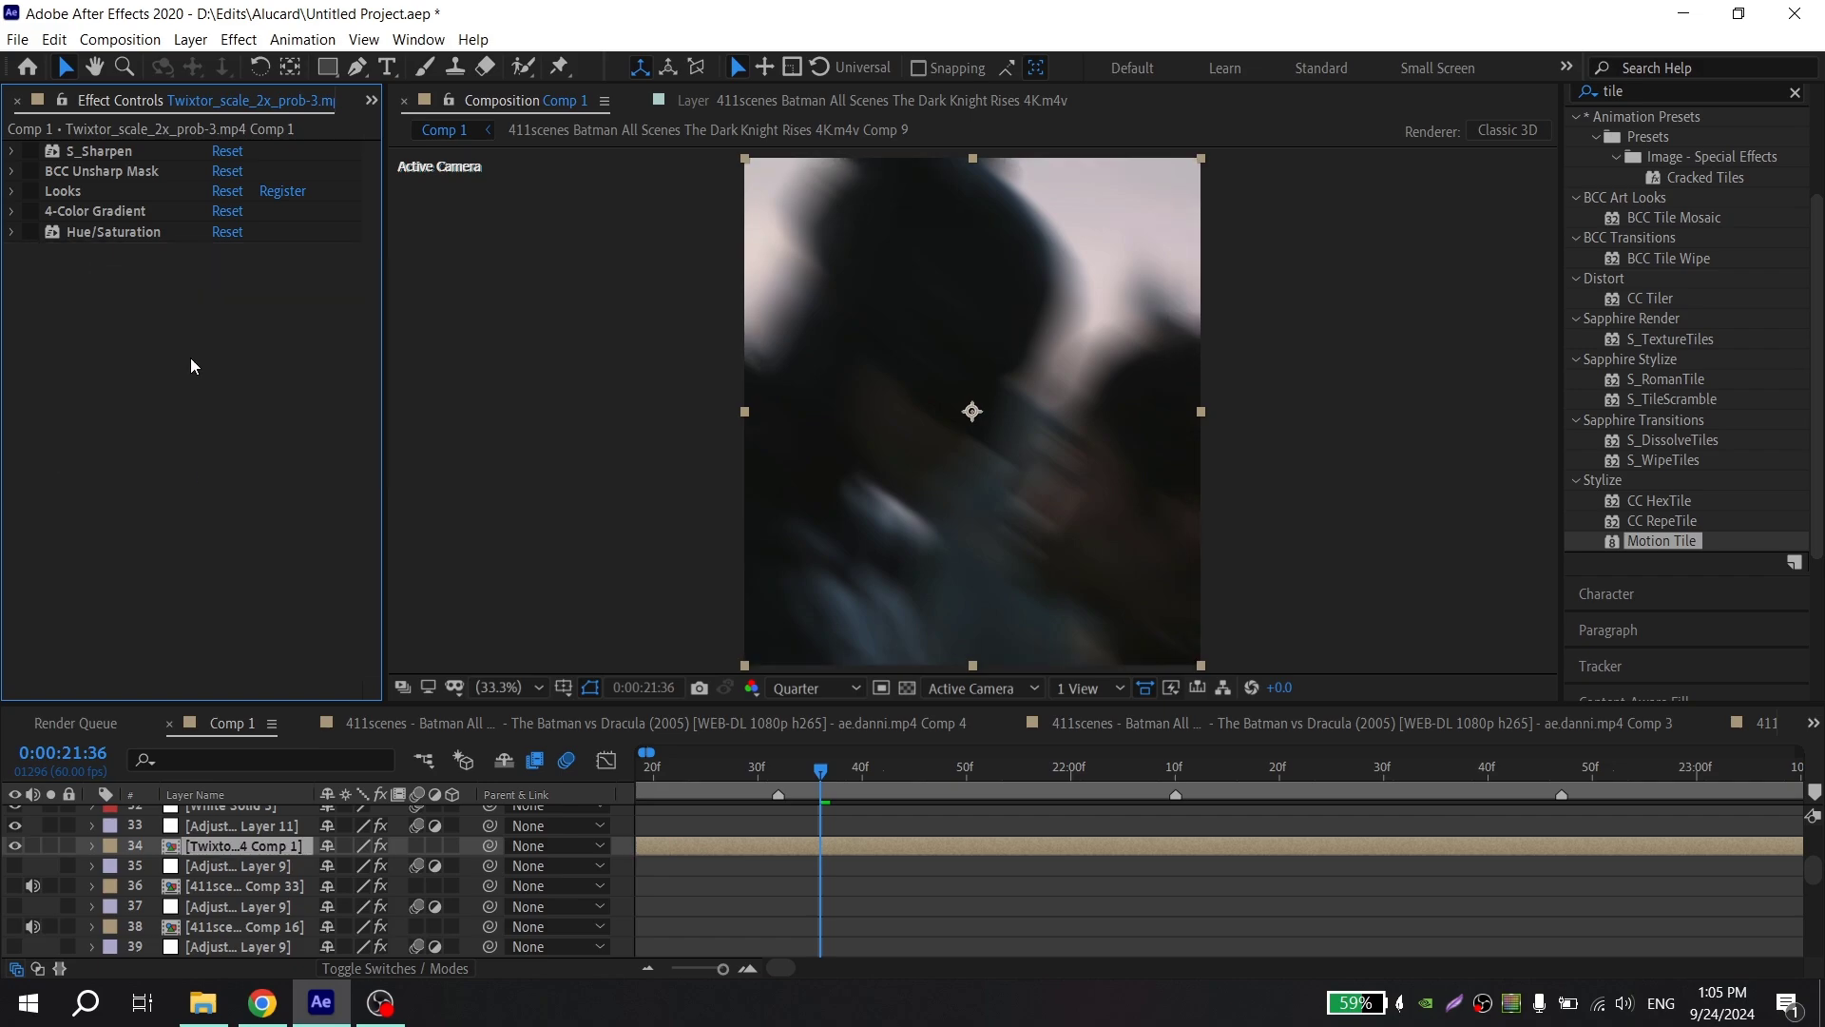